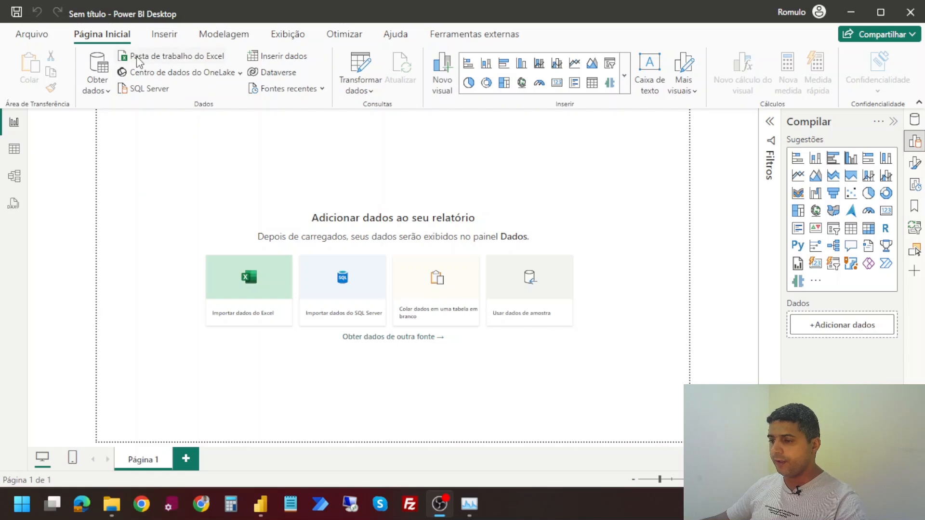
# Start importing the InformacoesDeFaturas Excel workbook and preview the Folha1 sheet across all its columns
pyautogui.click(251, 273)
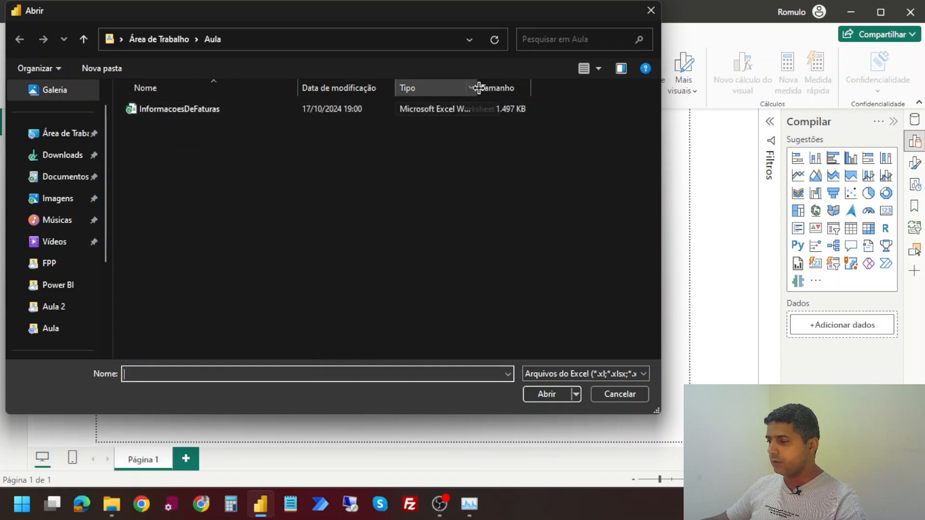
pyautogui.moveTo(476, 88); pyautogui.dragTo(516, 88)
pyautogui.click(170, 104)
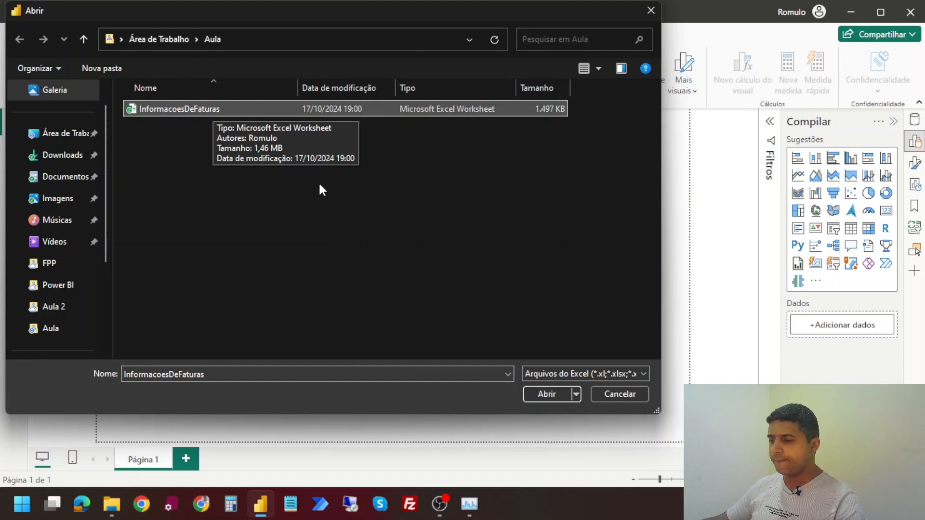
pyautogui.click(536, 389)
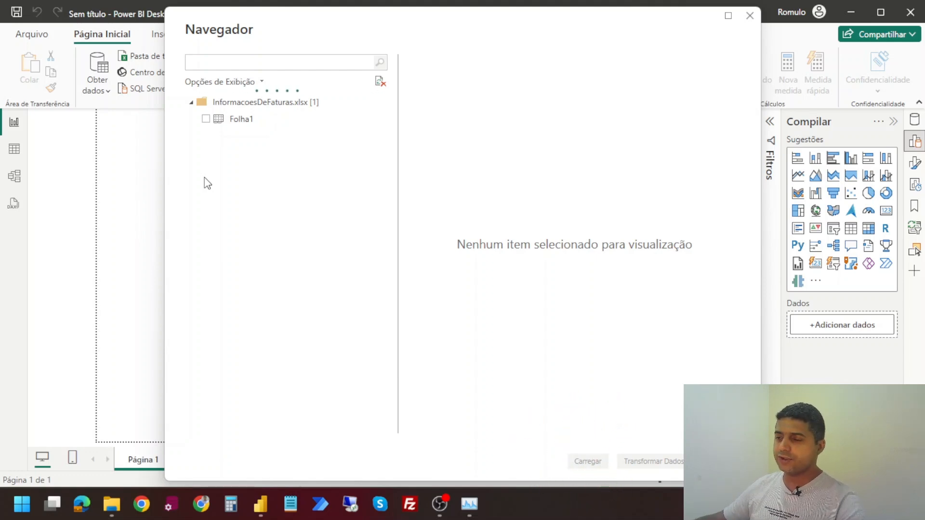
pyautogui.click(247, 123)
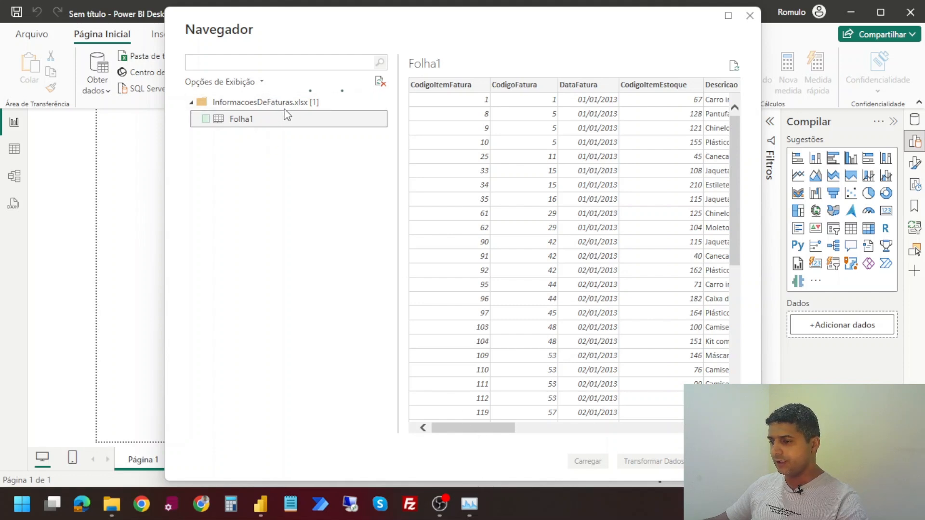
pyautogui.click(568, 428)
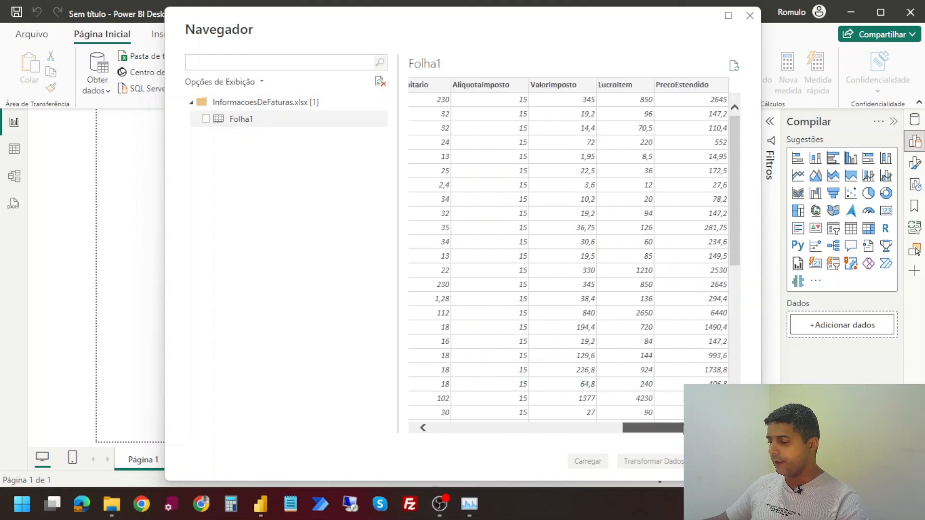
pyautogui.moveTo(561, 420); pyautogui.dragTo(426, 415)
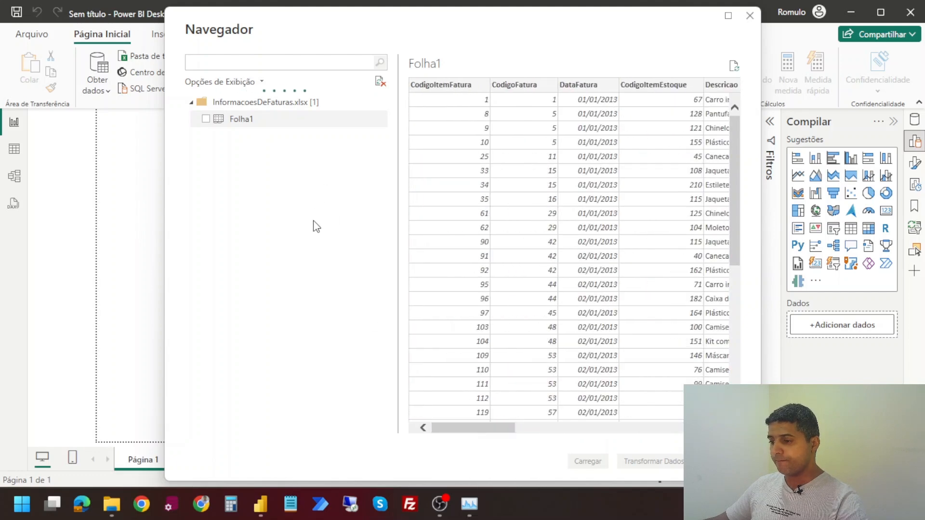
# Open the InformacoesDeFaturas workbook in Excel and examine its columns from CodigoItemFatura through PrecoEstendido
pyautogui.click(120, 506)
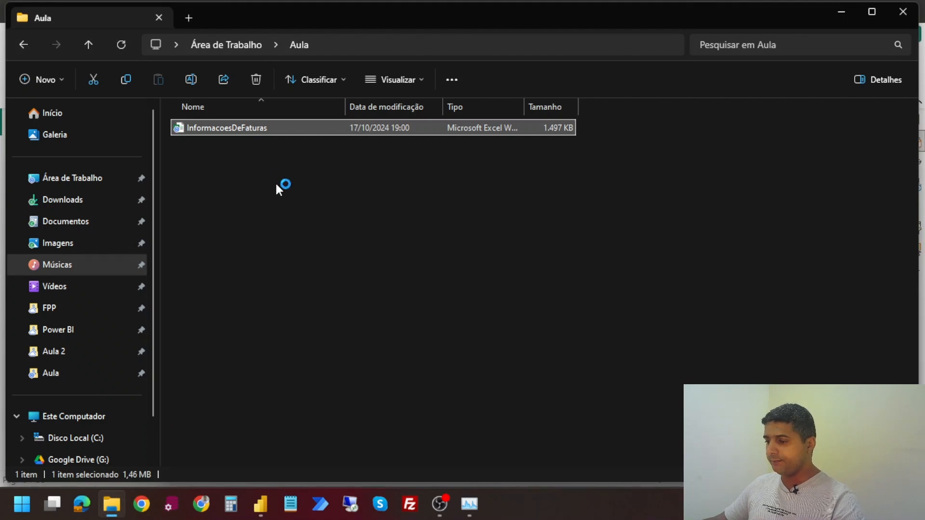
pyautogui.press('Return')
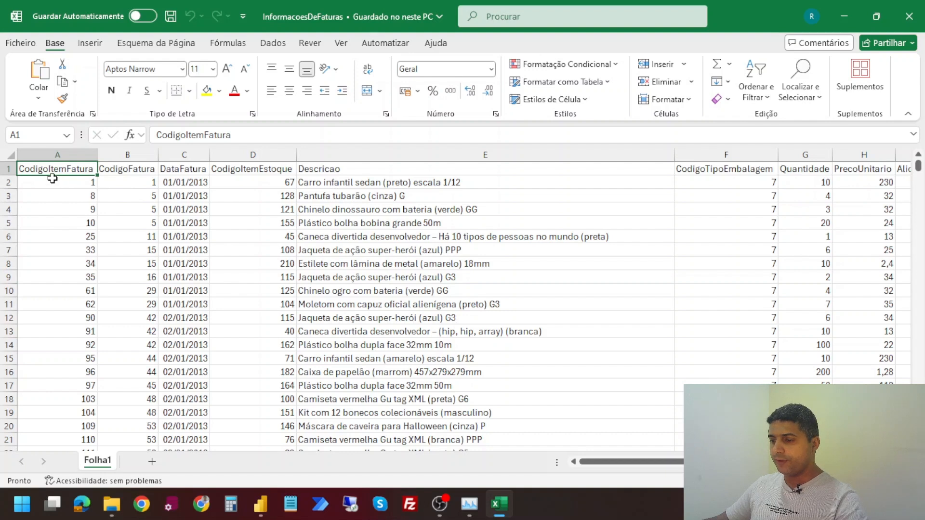
pyautogui.click(126, 172)
pyautogui.click(233, 172)
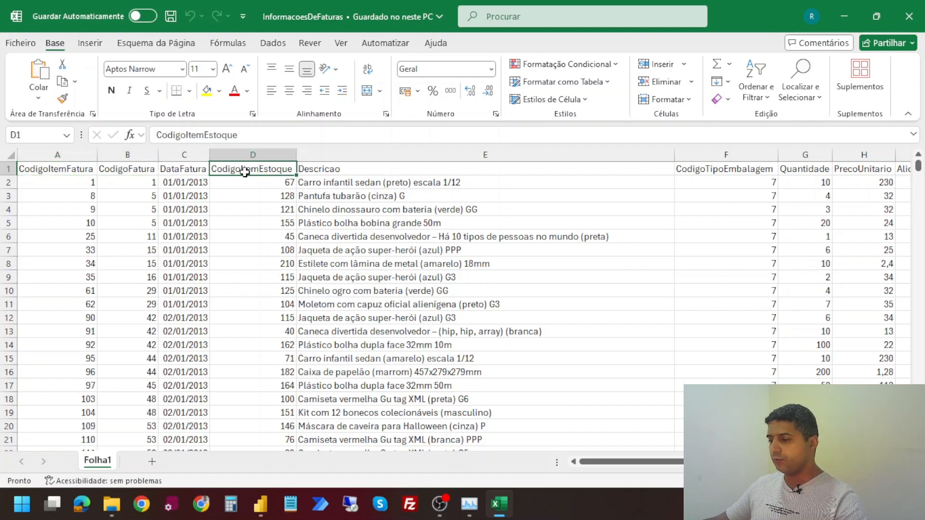
pyautogui.click(190, 171)
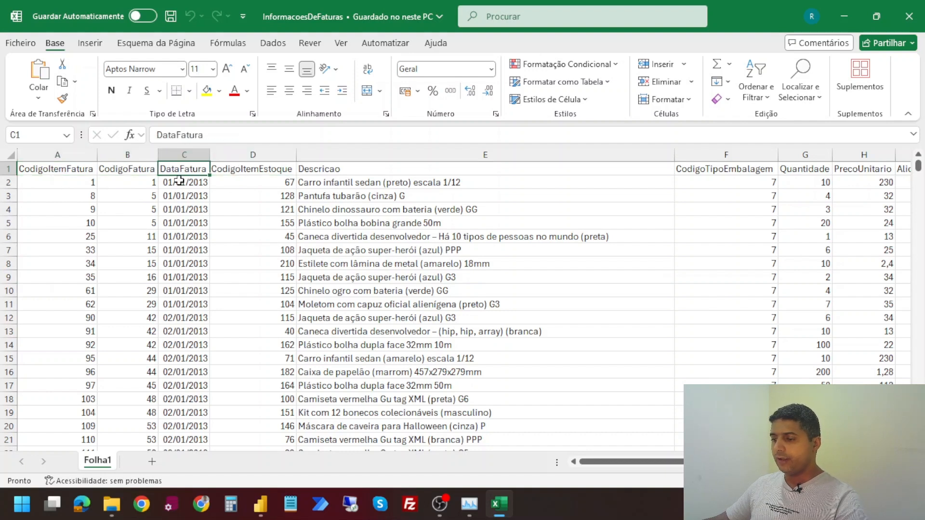
pyautogui.click(324, 170)
pyautogui.moveTo(641, 461); pyautogui.dragTo(721, 461)
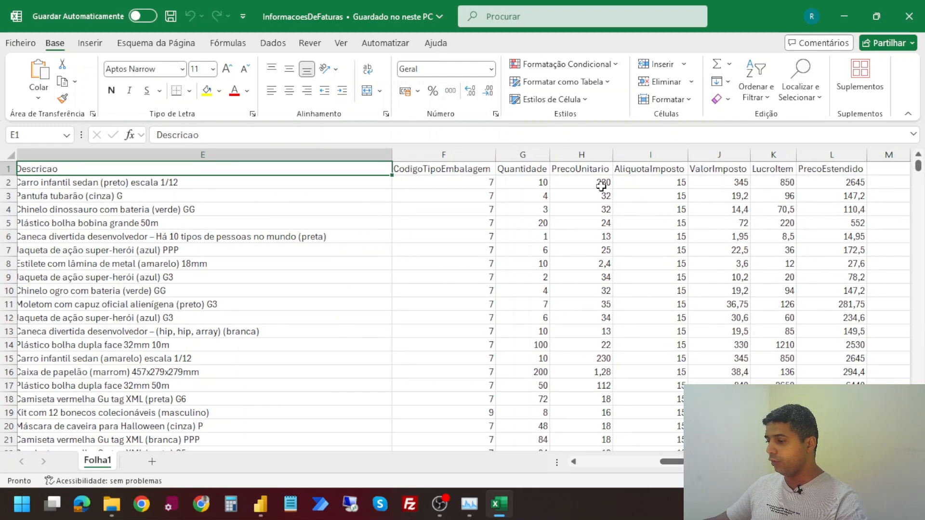
pyautogui.click(711, 179)
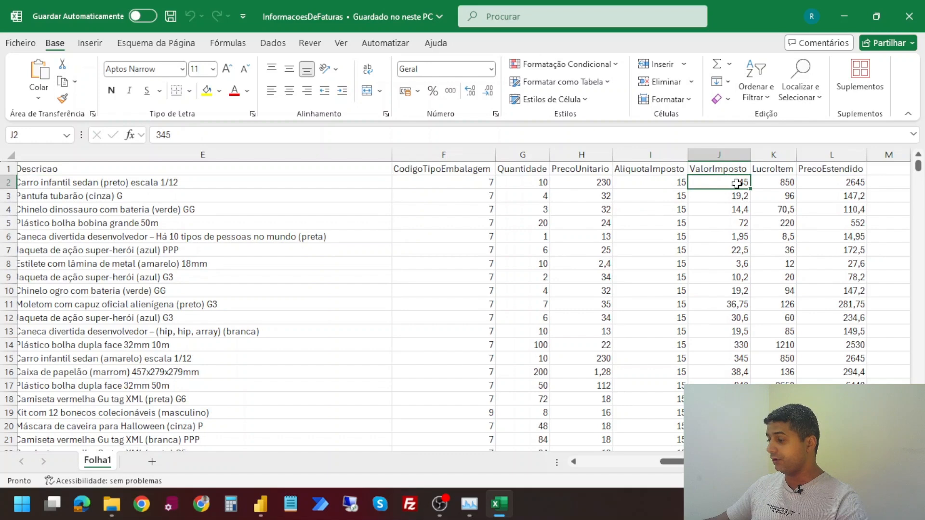
pyautogui.click(778, 178)
pyautogui.click(825, 177)
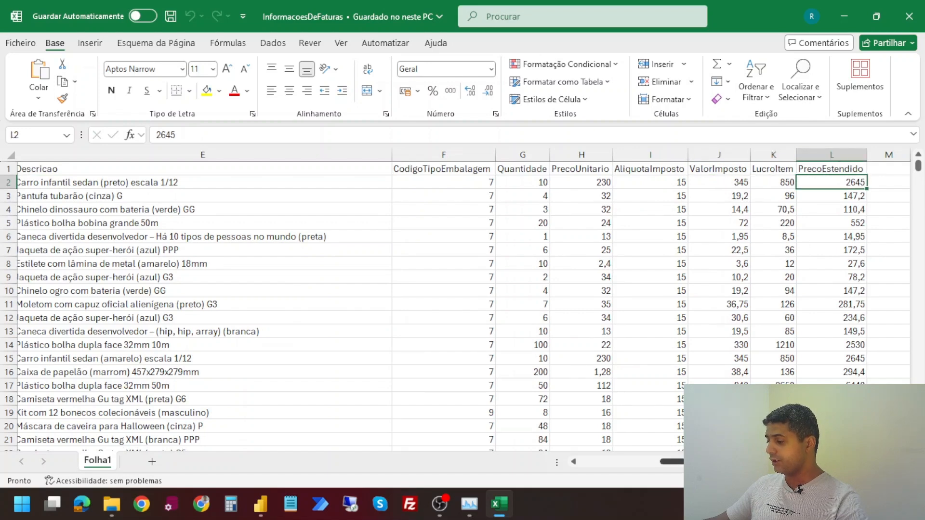
pyautogui.moveTo(724, 462); pyautogui.dragTo(665, 463)
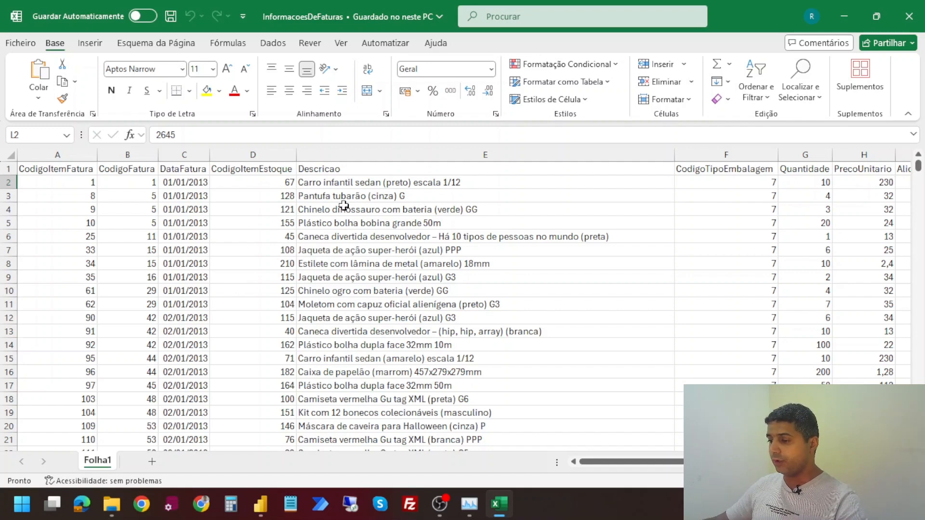
# Enter loose text in the empty area beside the table: "d" in N3, "asd" in N4, "sad" in N5 and "asdas" in O5
pyautogui.moveTo(652, 466); pyautogui.dragTo(732, 466)
pyautogui.click(895, 213)
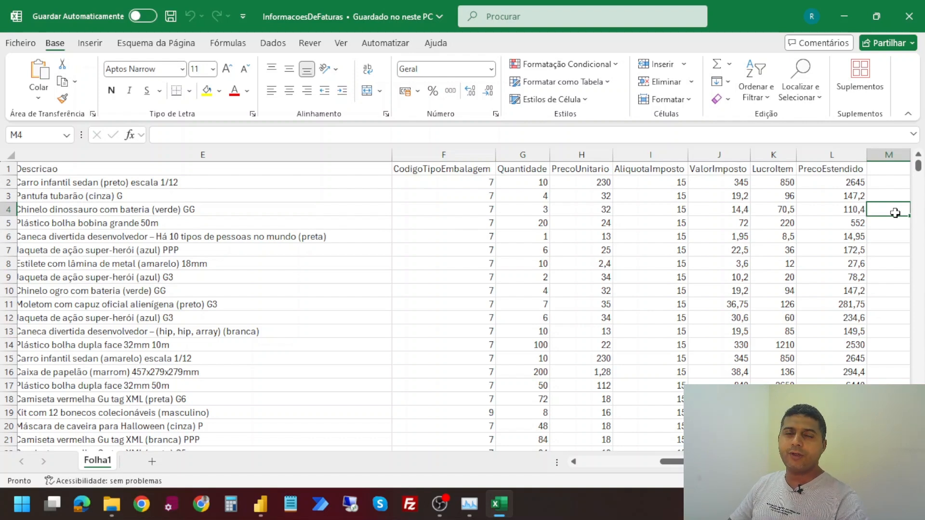
pyautogui.press('Right')
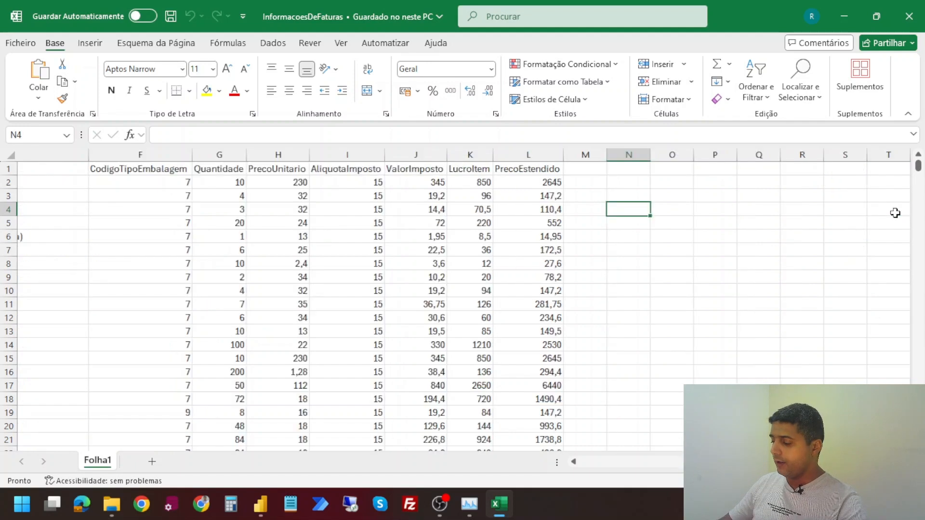
pyautogui.press('Up')
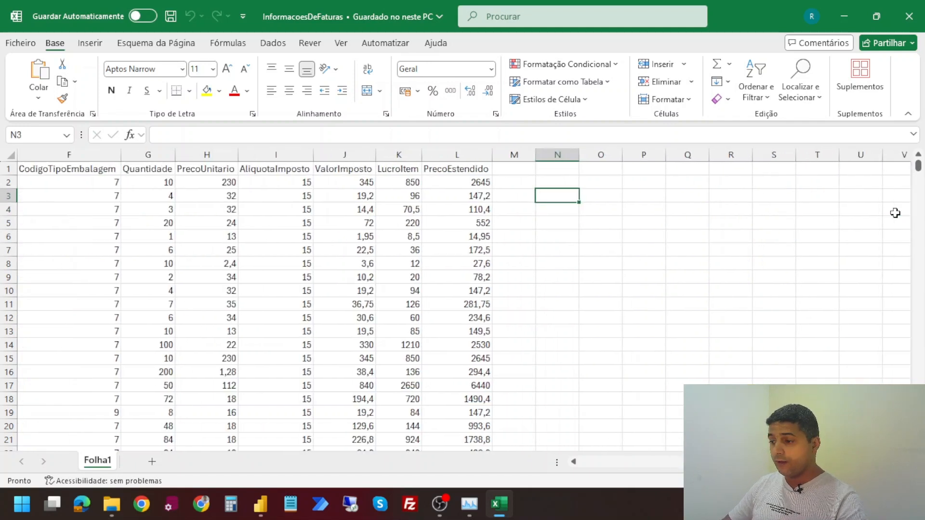
pyautogui.press('Up')
pyautogui.press('Down')
pyautogui.press('Down')
pyautogui.write('asd')
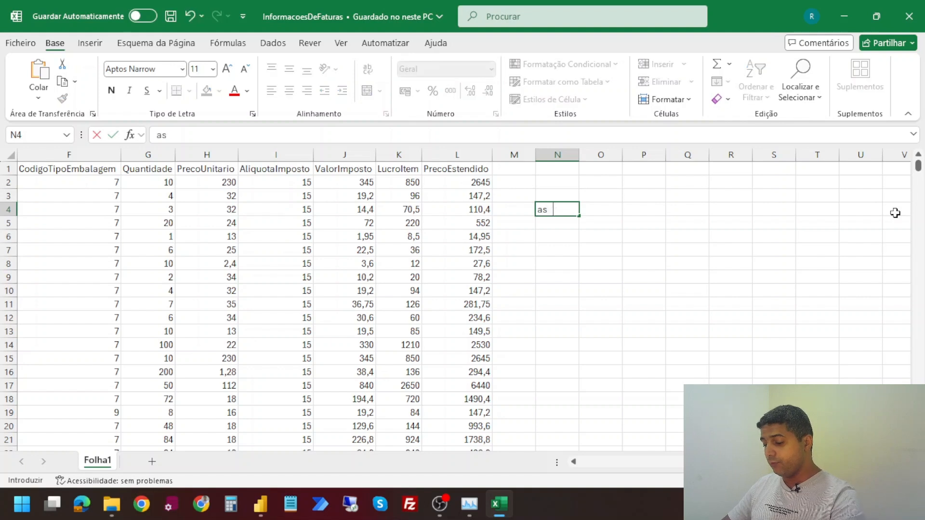
pyautogui.press('Up')
pyautogui.write('d')
pyautogui.press('Down')
pyautogui.press('Down')
pyautogui.write('sad')
pyautogui.press('Right')
pyautogui.write('asdas')
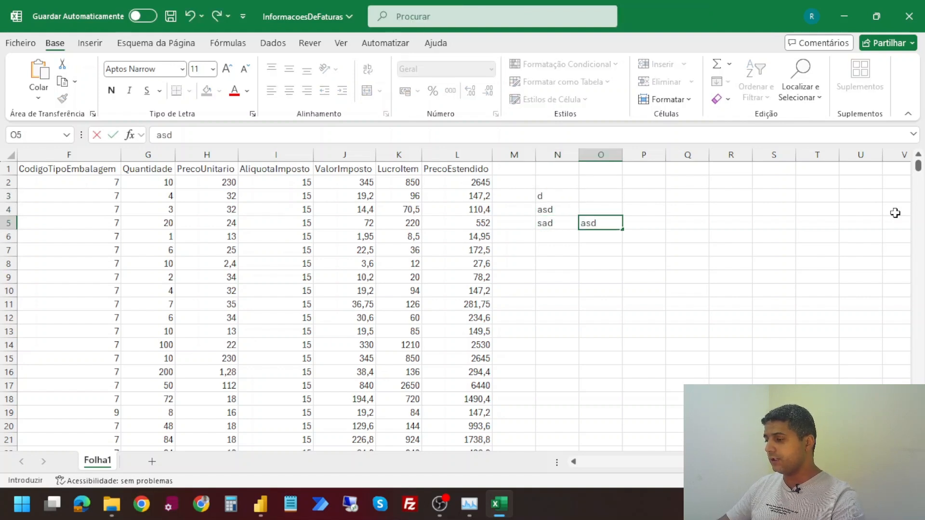
# Add more loose text beside the table: "d" in O6 and "asd" in P6 and P7
pyautogui.press('Return')
pyautogui.write('d')
pyautogui.press('Right')
pyautogui.write('asd')
pyautogui.press('Return')
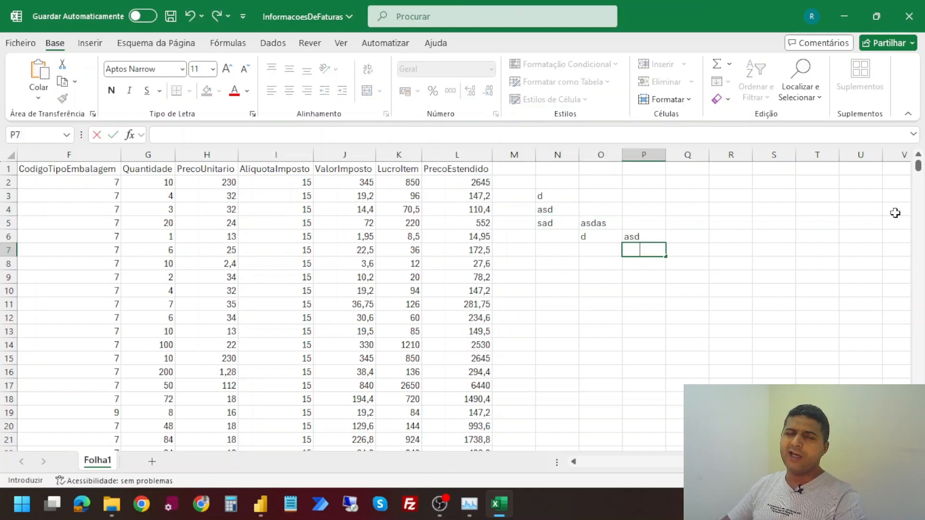
pyautogui.write('asd')
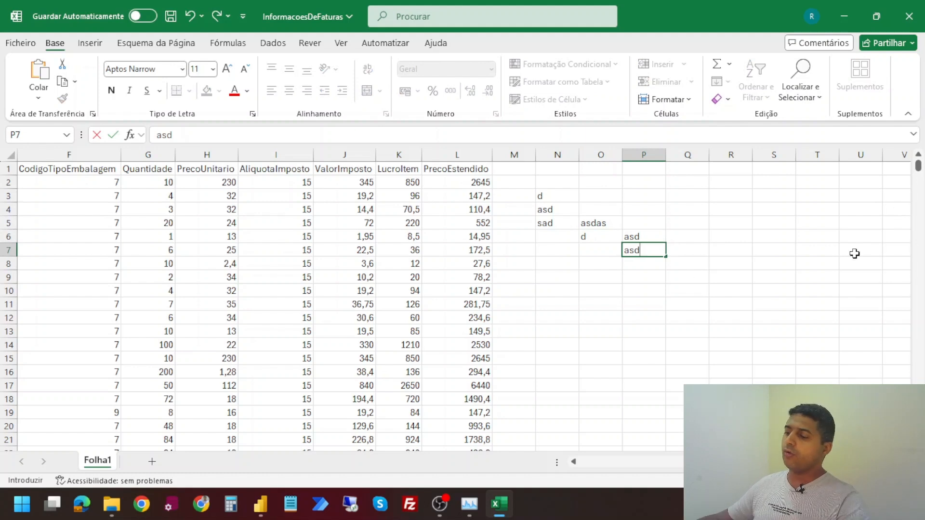
# Enter stray numbers beside the table: 424 in Q9 and 41 in R6 and R5
pyautogui.click(683, 275)
pyautogui.write('424')
pyautogui.click(707, 253)
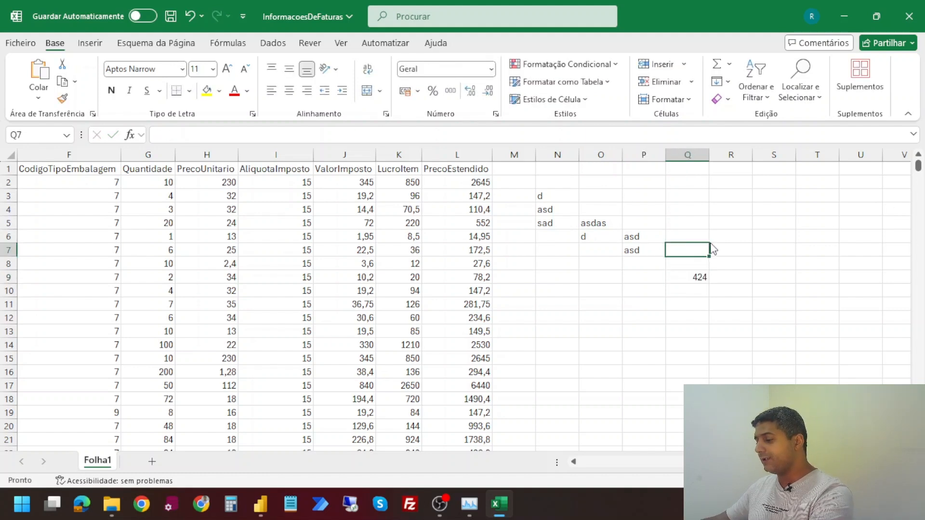
pyautogui.click(717, 239)
pyautogui.write('41')
pyautogui.click(716, 227)
pyautogui.write('41')
pyautogui.click(676, 225)
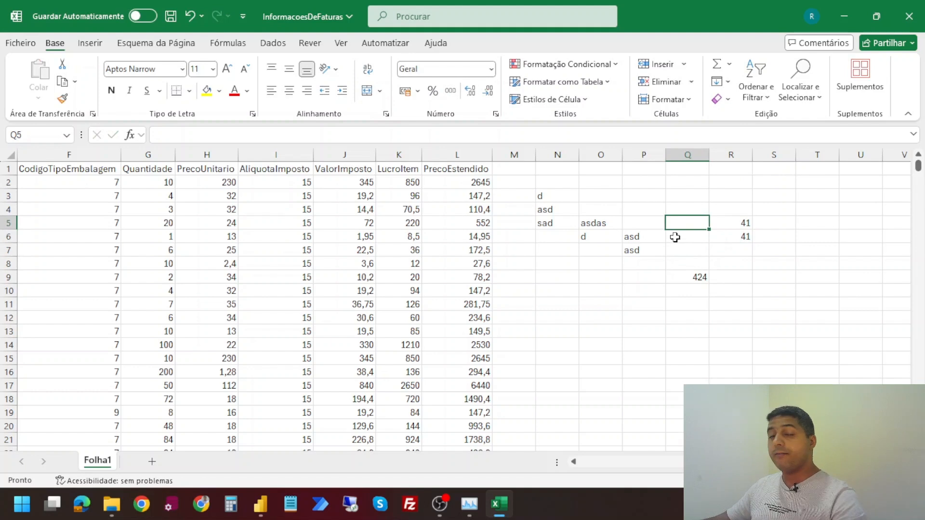
pyautogui.click(675, 237)
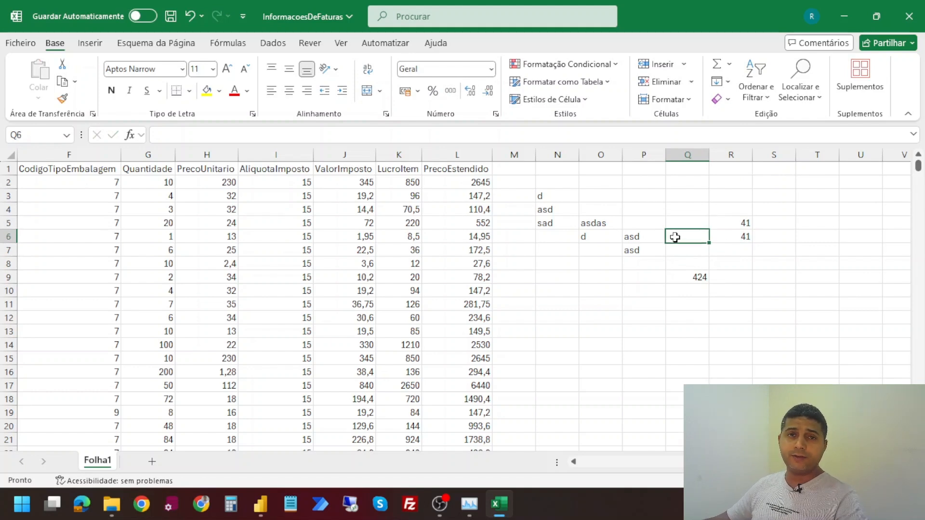
# Save the workbook with the stray entries in N2:R9 and close it
pyautogui.moveTo(543, 185); pyautogui.dragTo(750, 280)
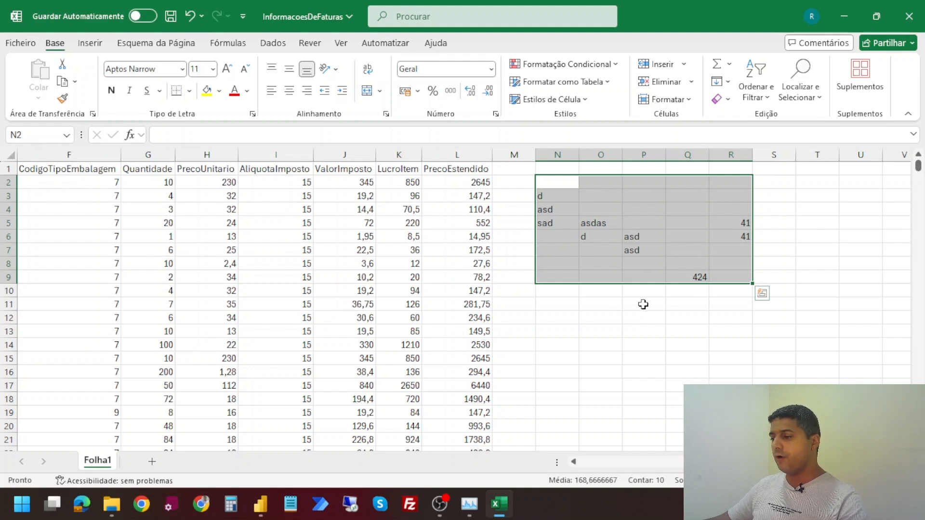
pyautogui.click(563, 198)
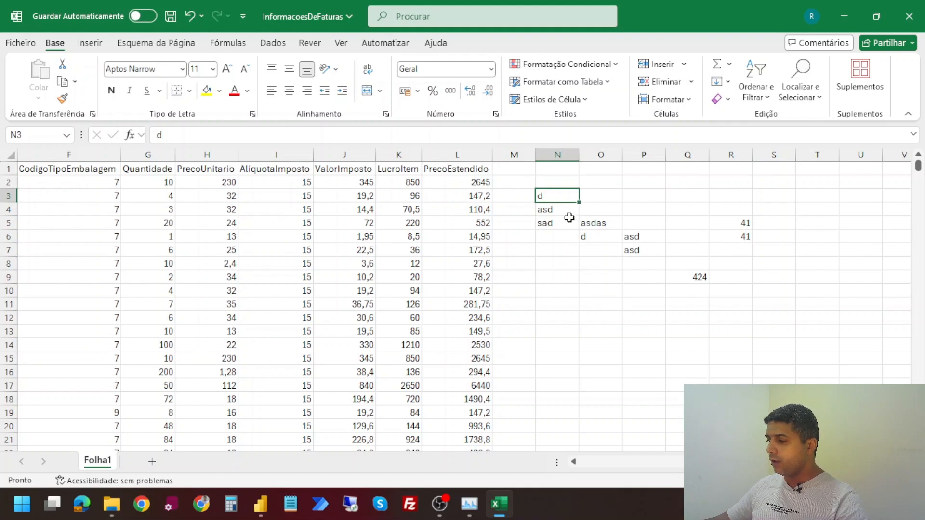
pyautogui.click(173, 17)
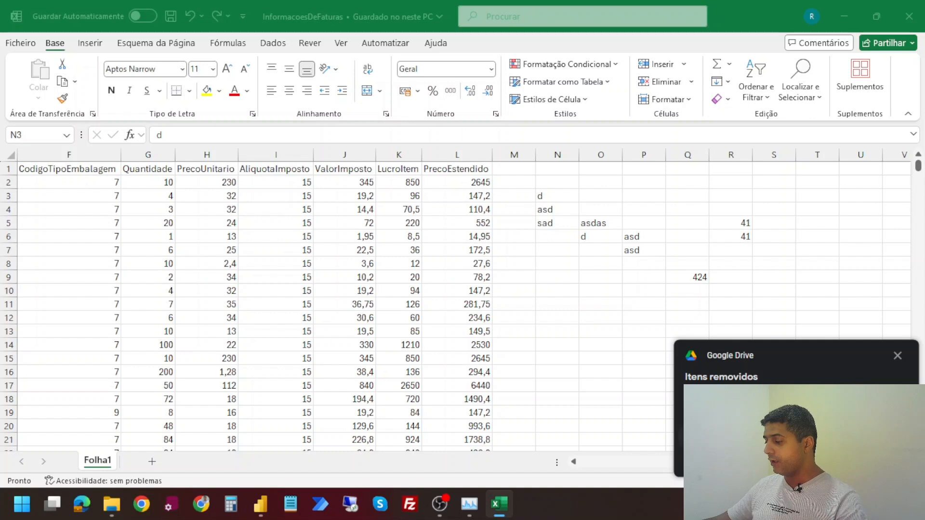
pyautogui.click(897, 356)
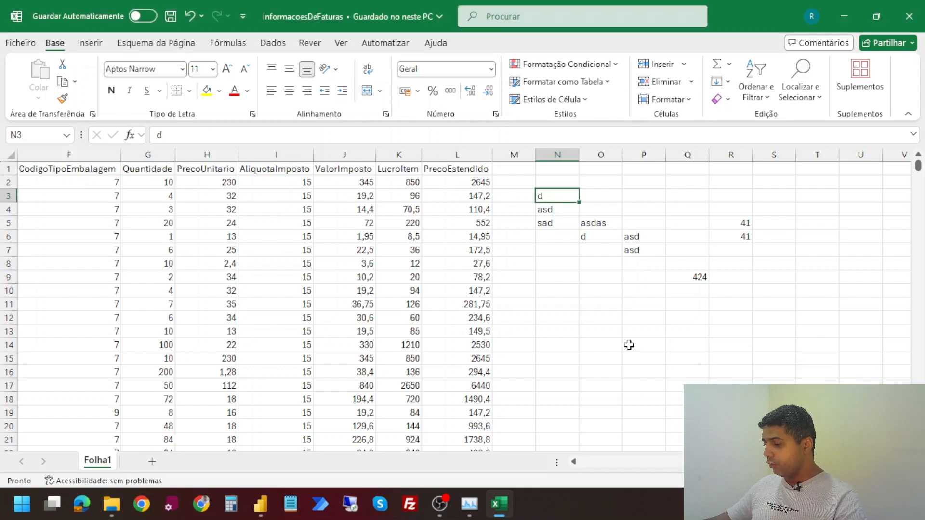
pyautogui.click(909, 16)
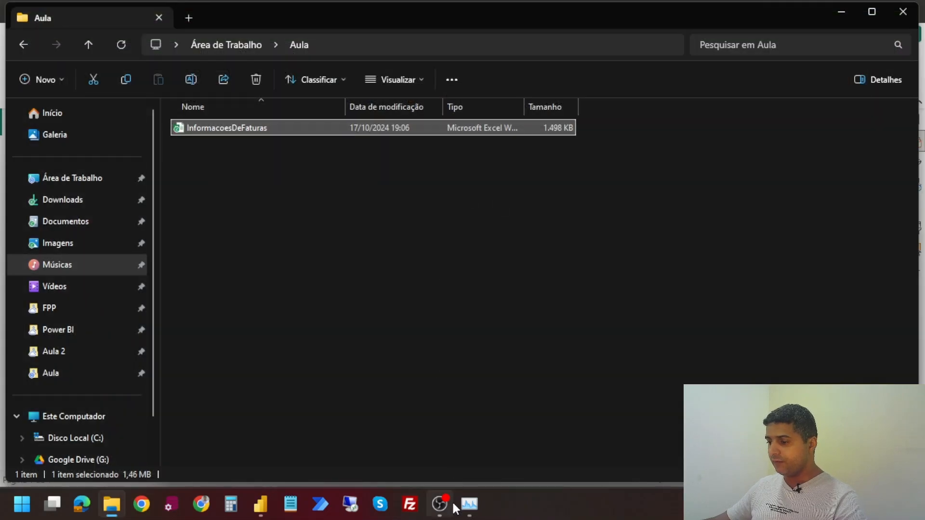
# Switch to Power BI Desktop, cancel the open import, and import InformacoesDeFaturas again with Folha1 previewed
pyautogui.click(260, 504)
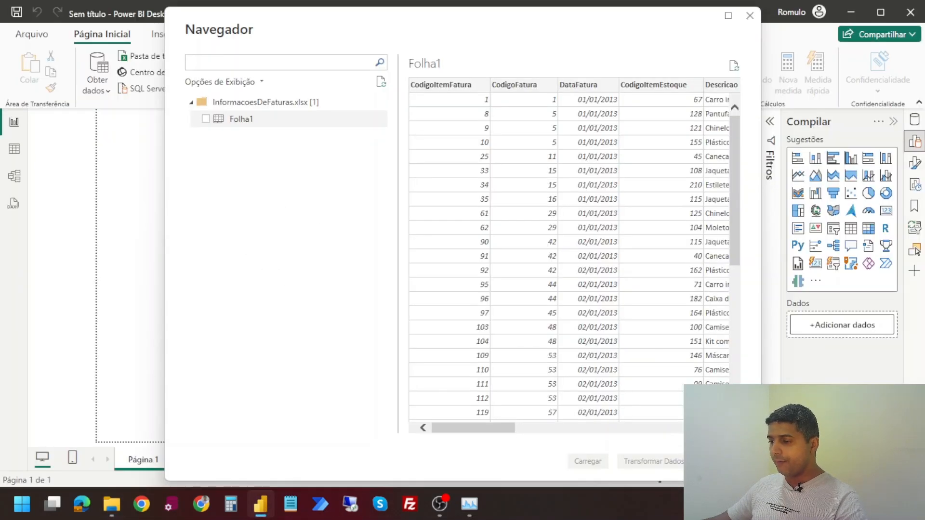
pyautogui.click(720, 461)
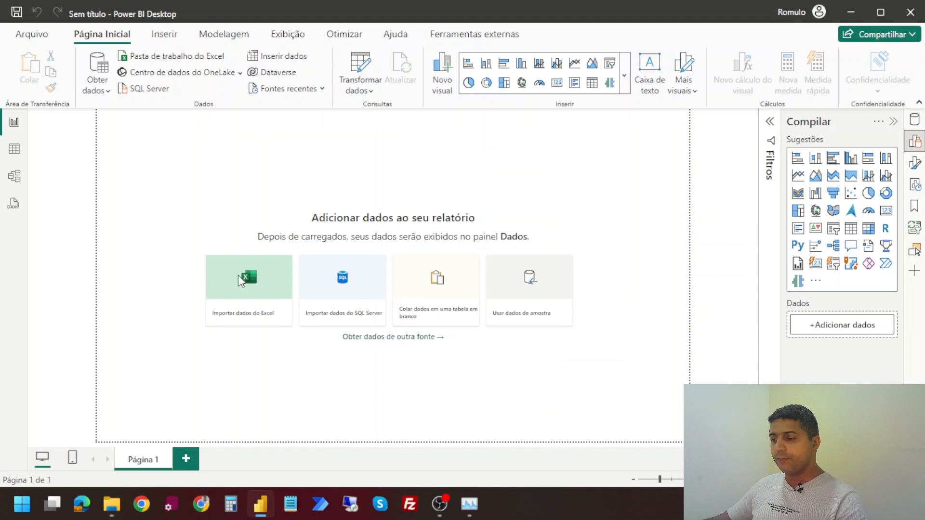
pyautogui.click(238, 275)
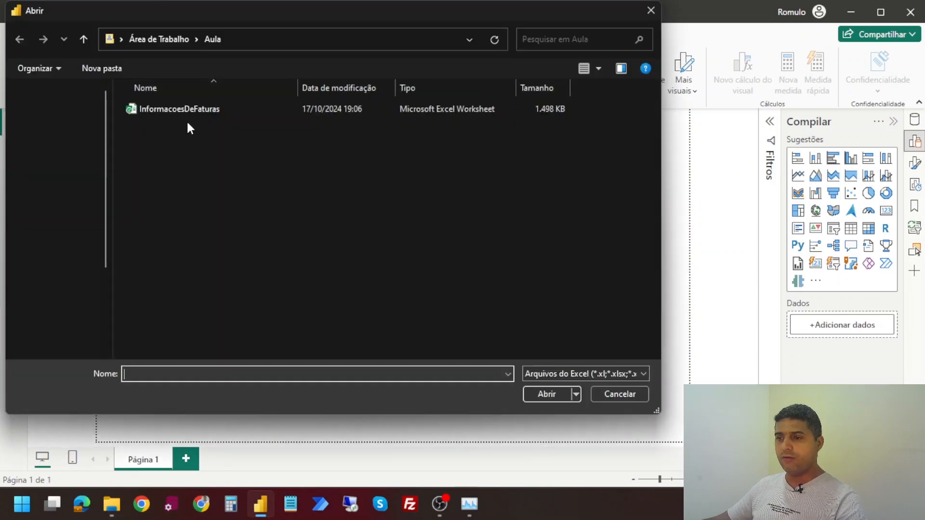
pyautogui.click(185, 108)
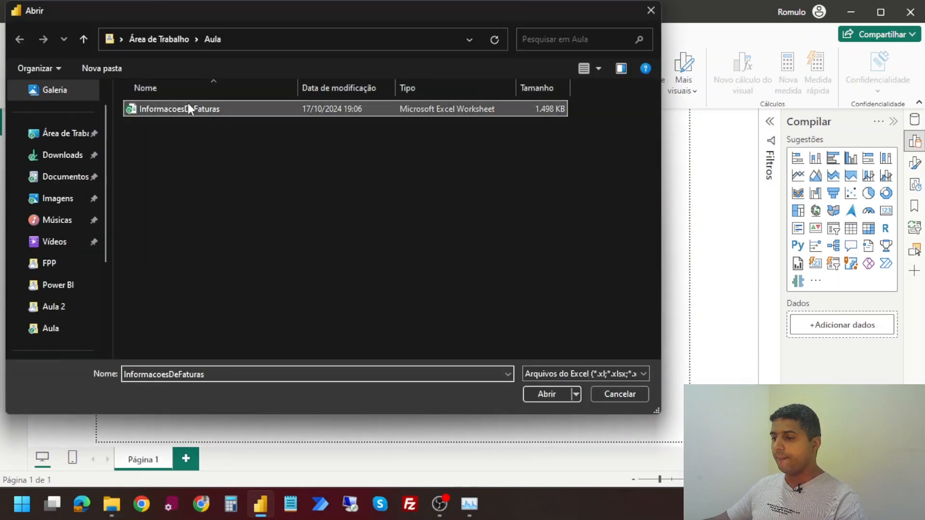
pyautogui.click(545, 393)
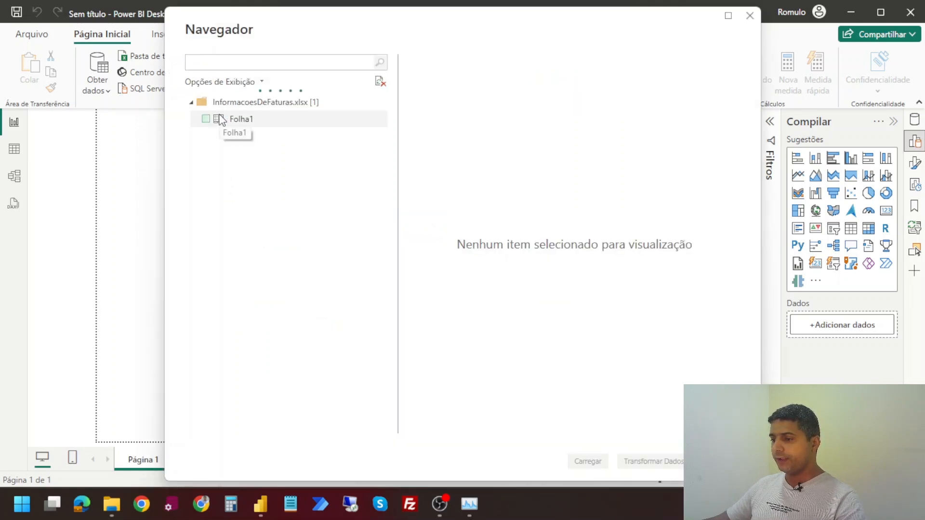
pyautogui.click(222, 119)
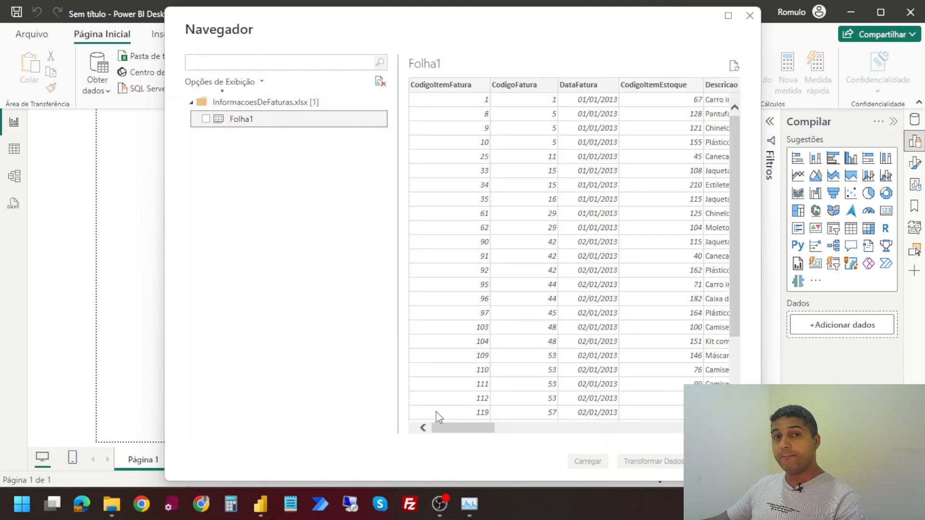
# Examine the extra columns Column13 to Column18 at the end of the Folha1 preview
pyautogui.moveTo(448, 433); pyautogui.dragTo(655, 446)
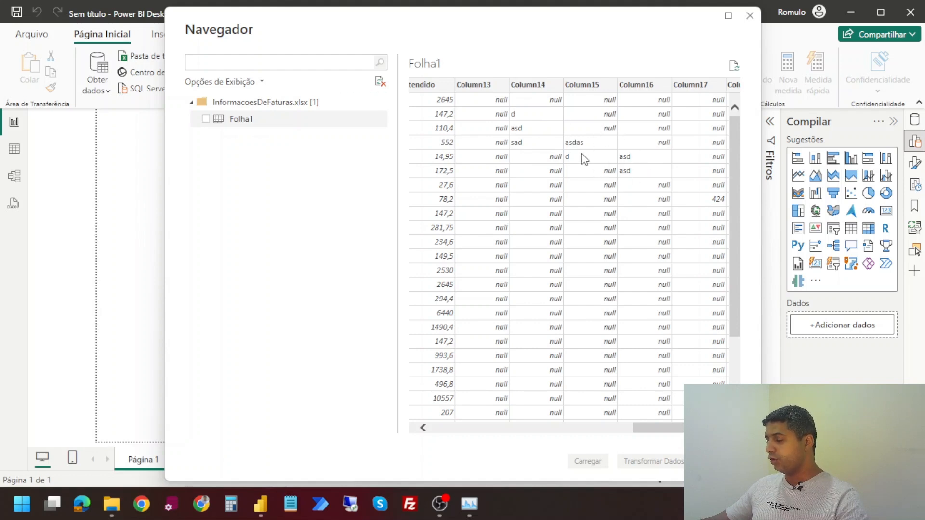
pyautogui.moveTo(671, 429); pyautogui.dragTo(696, 427)
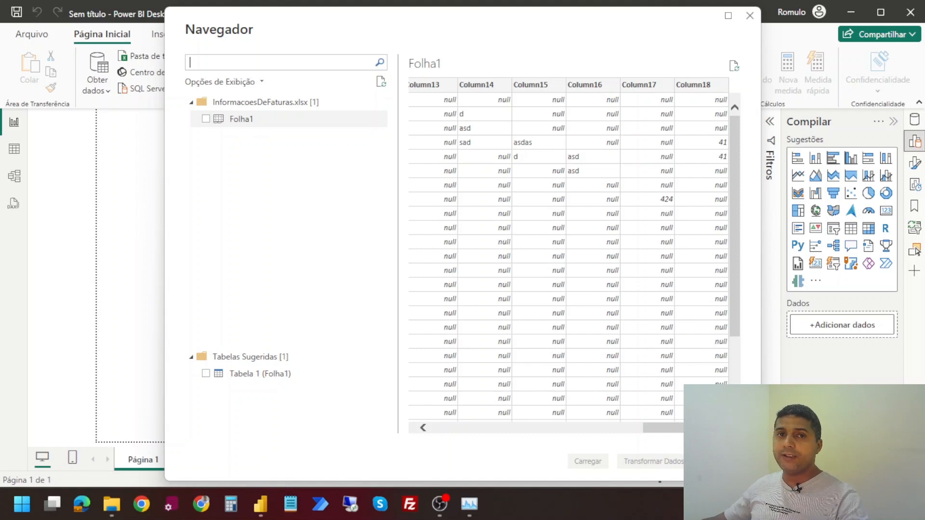
pyautogui.moveTo(674, 427); pyautogui.dragTo(464, 417)
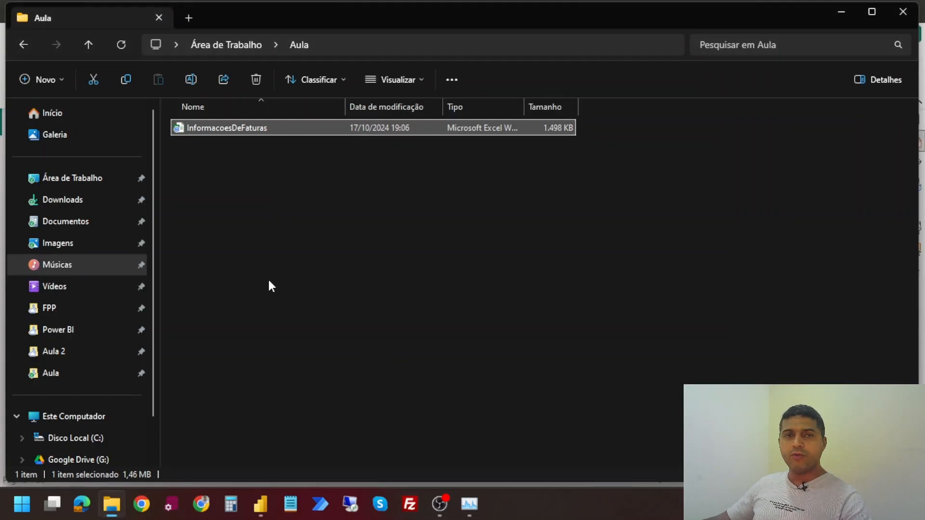
# Reopen the InformacoesDeFaturas workbook in Excel and examine the stray entries beside the data in N2:S11
pyautogui.hotkey('alt', 'Tab')
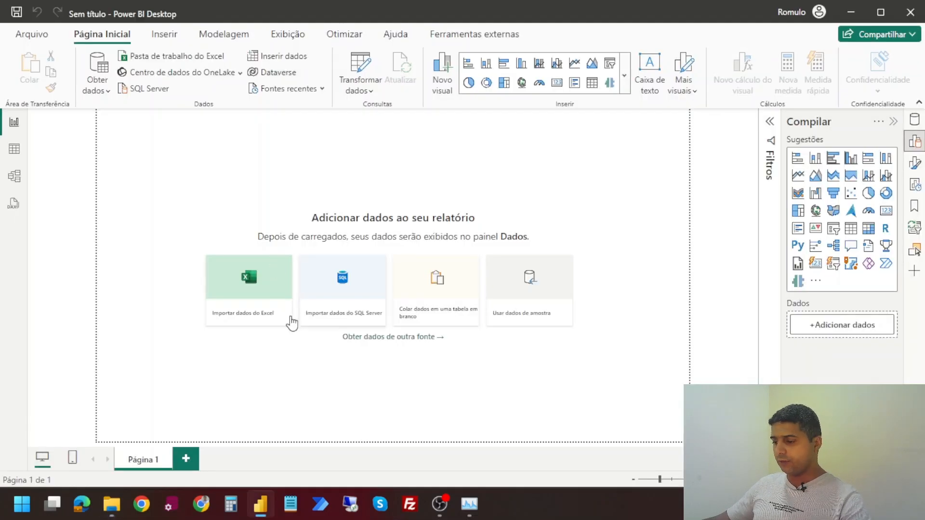
pyautogui.click(112, 504)
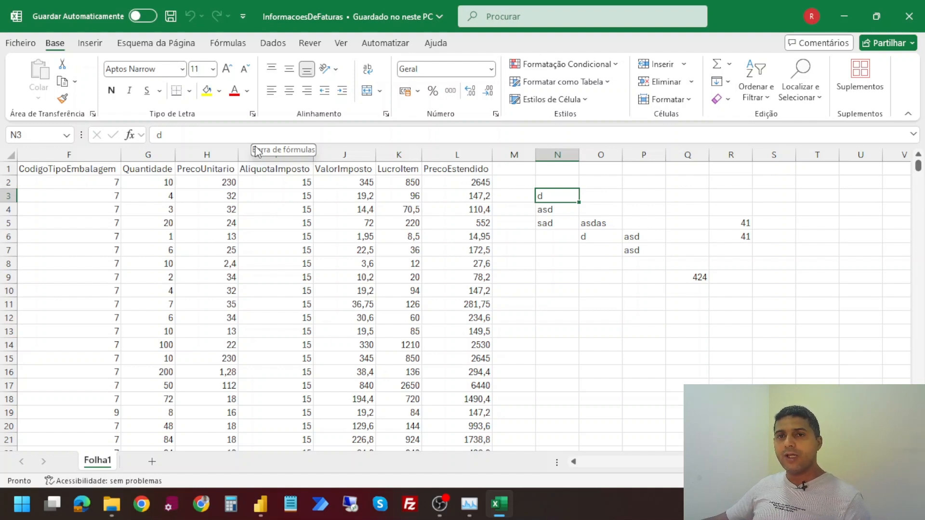
pyautogui.moveTo(757, 308); pyautogui.dragTo(552, 188)
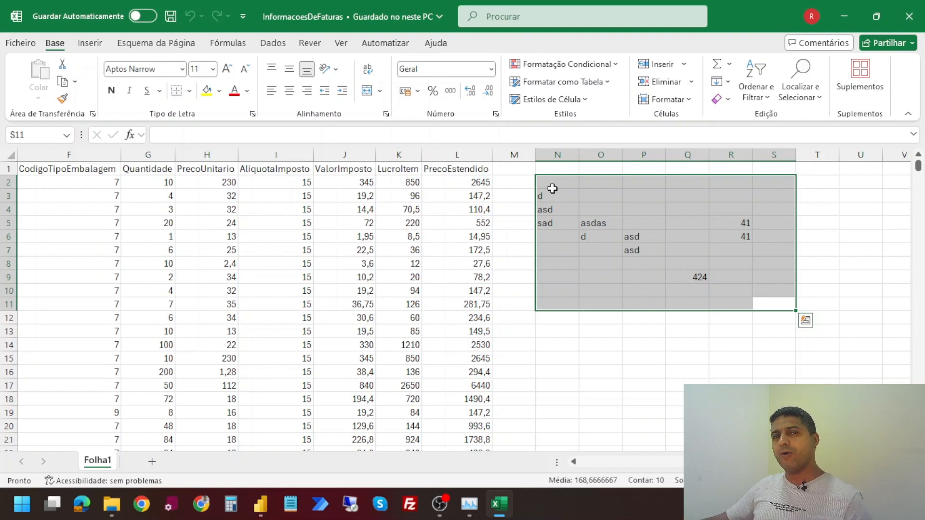
pyautogui.moveTo(552, 187)
pyautogui.mouseDown()
pyautogui.moveTo(615, 233)
pyautogui.moveTo(728, 290)
pyautogui.moveTo(547, 200)
pyautogui.moveTo(532, 179)
pyautogui.moveTo(542, 178)
pyautogui.mouseUp()
pyautogui.click(732, 290)
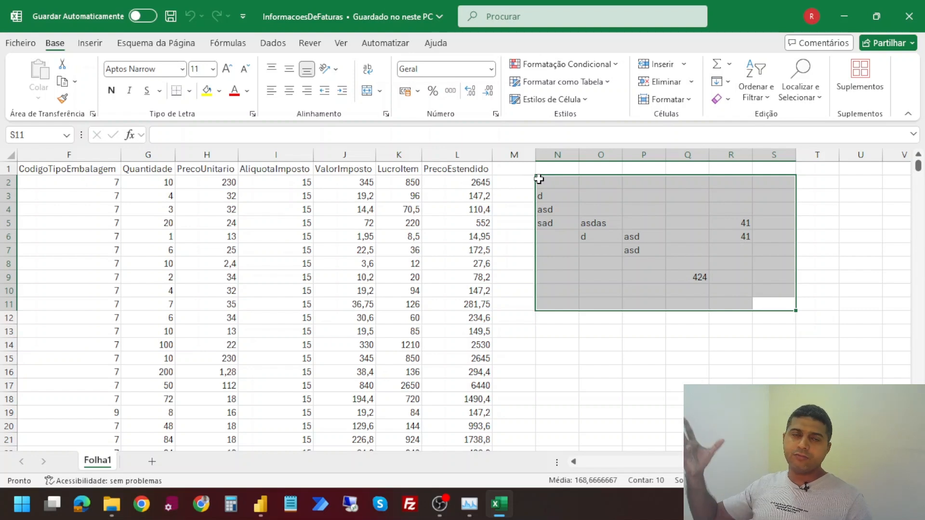
pyautogui.click(611, 238)
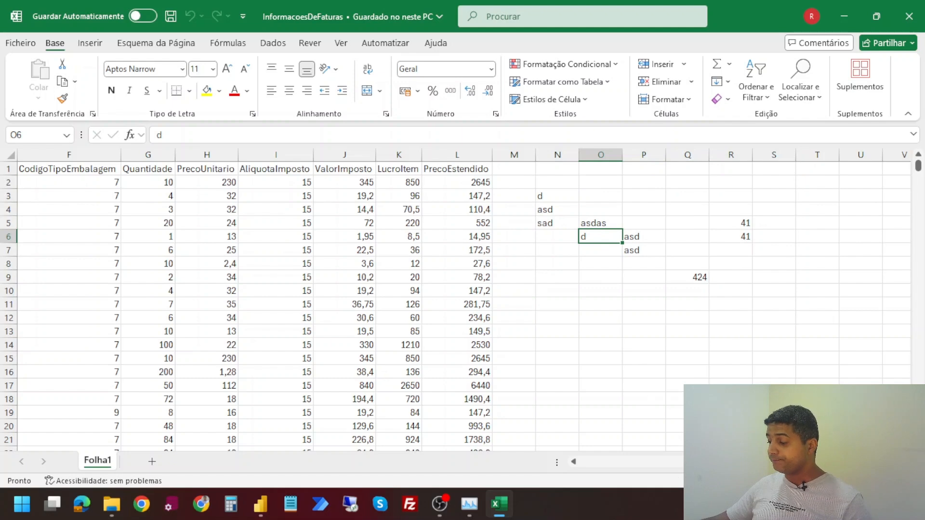
# Select the full invoice data range A1:L23153, from CodigoItemFatura through PrecoEstendido, without the stray cells
pyautogui.moveTo(739, 463); pyautogui.dragTo(526, 466)
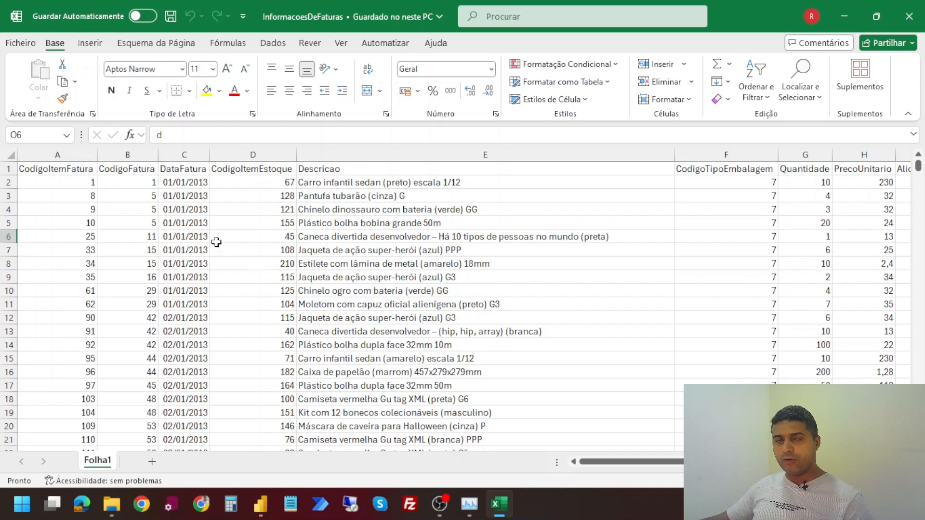
pyautogui.click(185, 240)
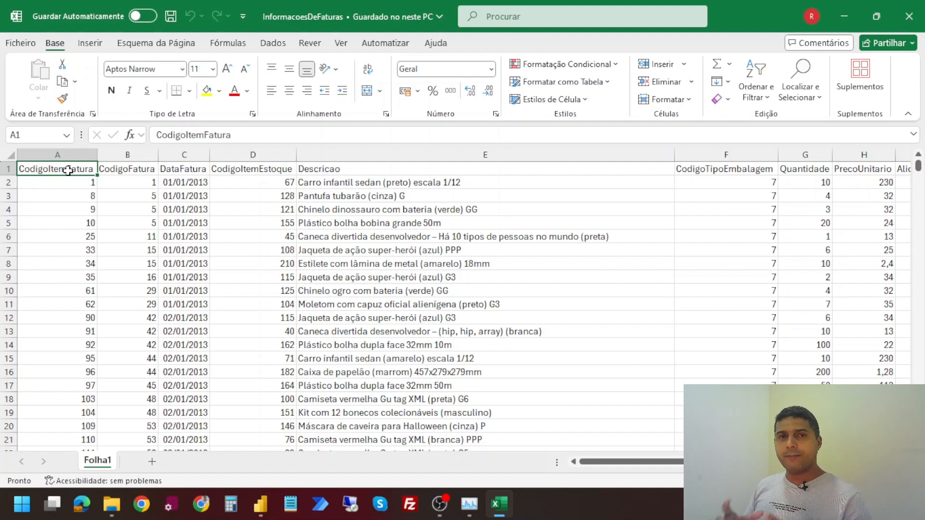
pyautogui.click(168, 182)
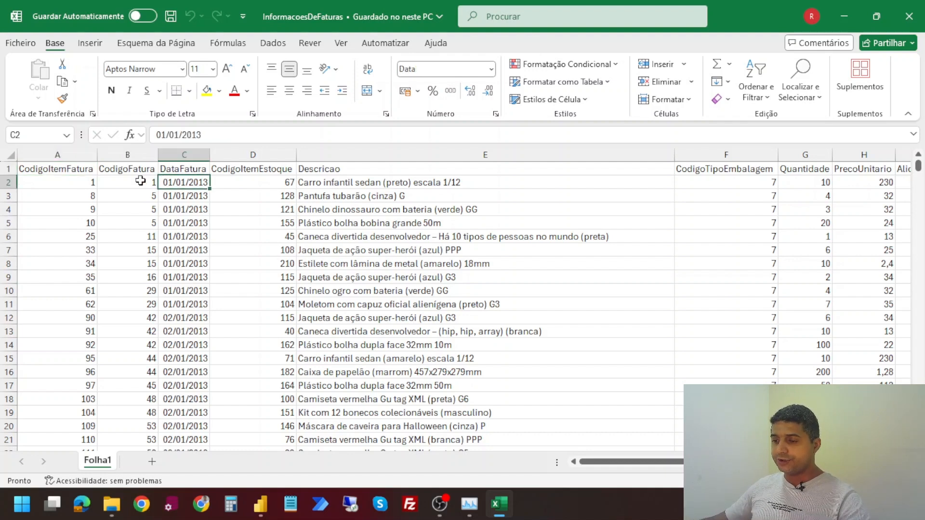
pyautogui.moveTo(70, 169); pyautogui.dragTo(254, 263)
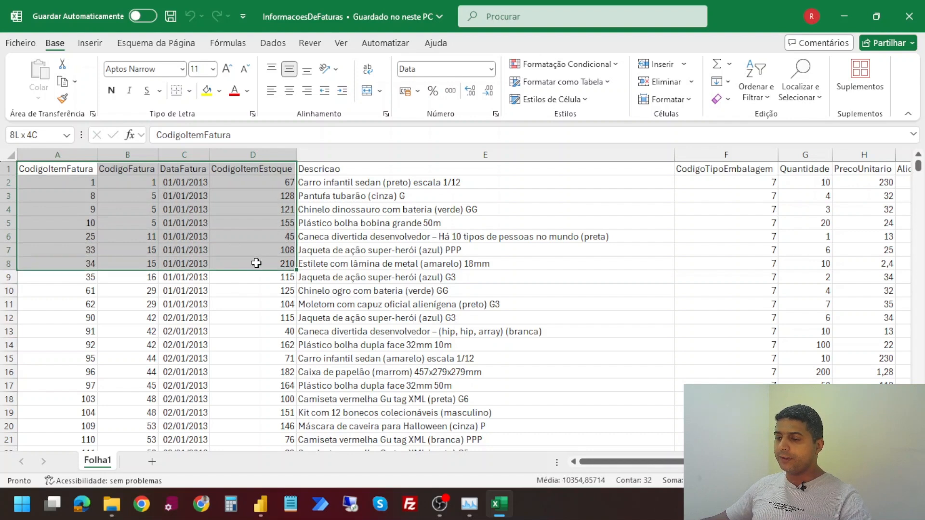
pyautogui.click(76, 170)
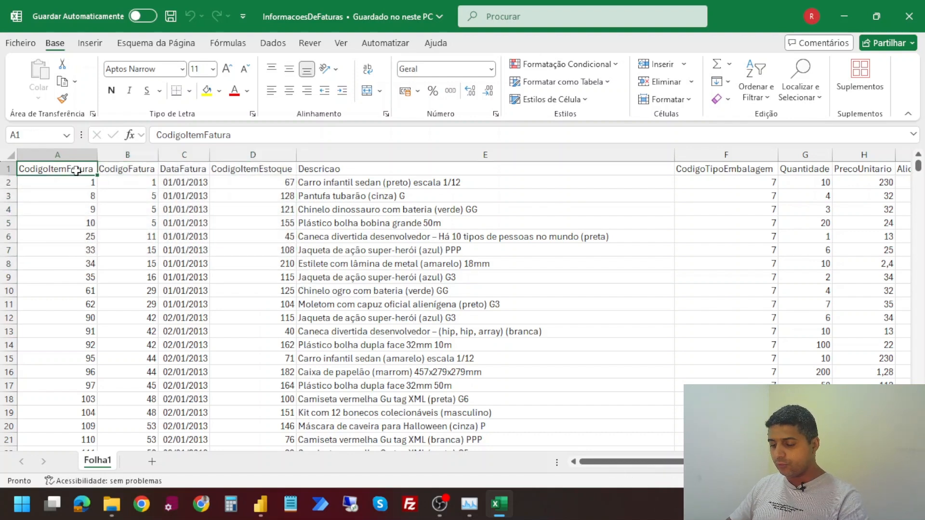
pyautogui.hotkey('ctrl', 'shift', 'Down')
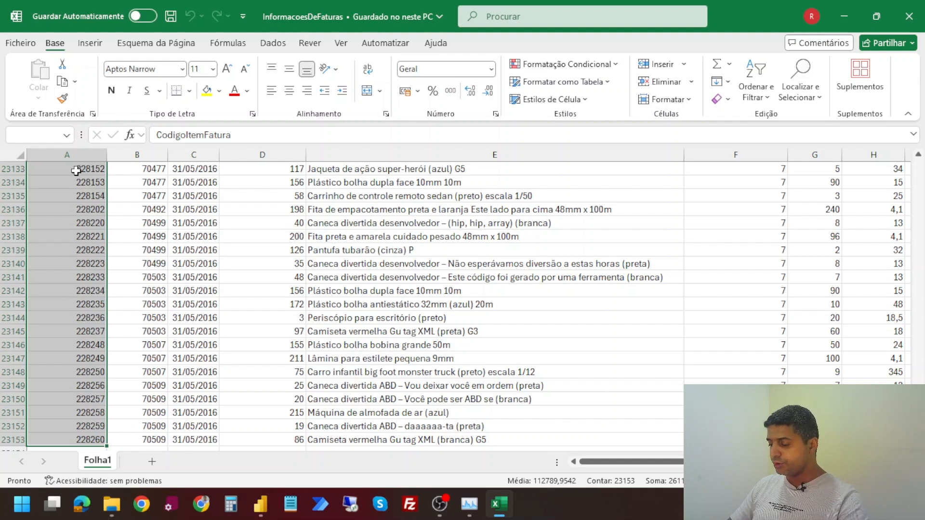
pyautogui.hotkey('ctrl', 'shift', 'Right')
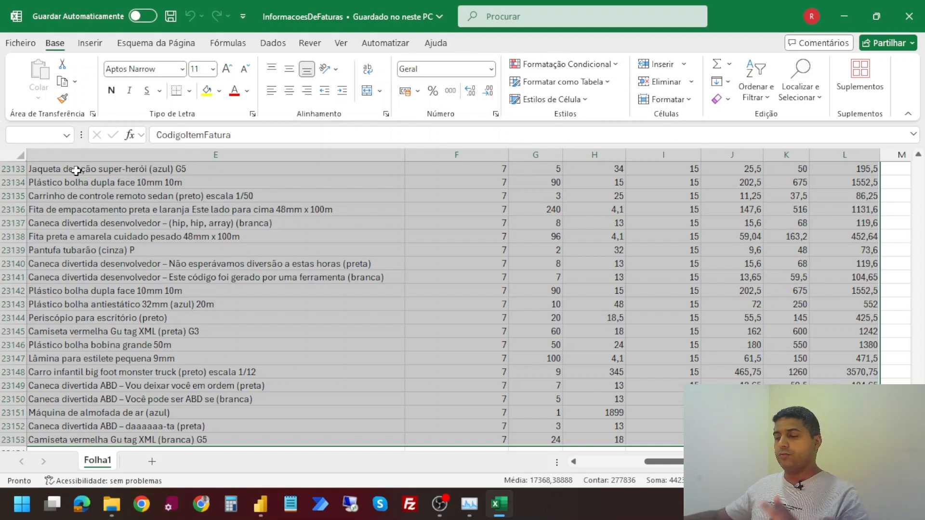
# Format the selected invoice range as a table with headers, using a blue style from the Médio group
pyautogui.scroll(5, 678, 275)
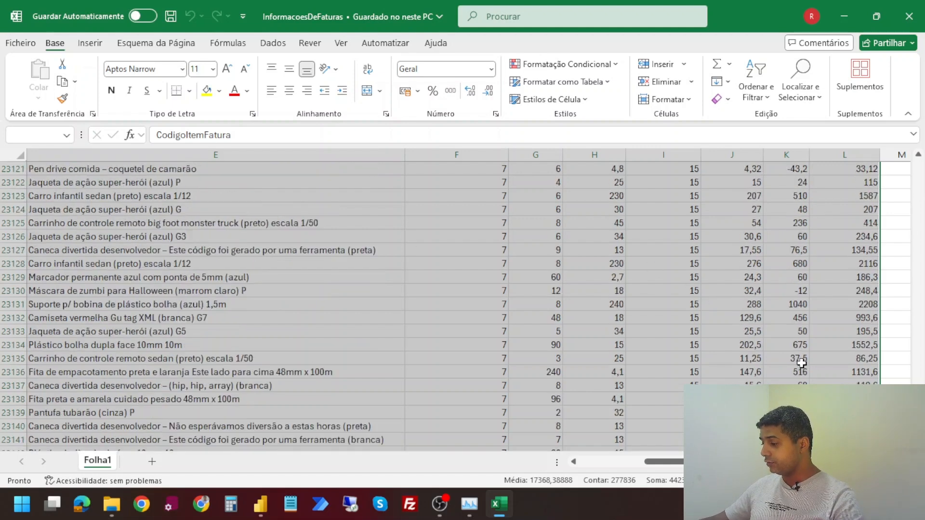
pyautogui.moveTo(918, 436); pyautogui.dragTo(901, 157)
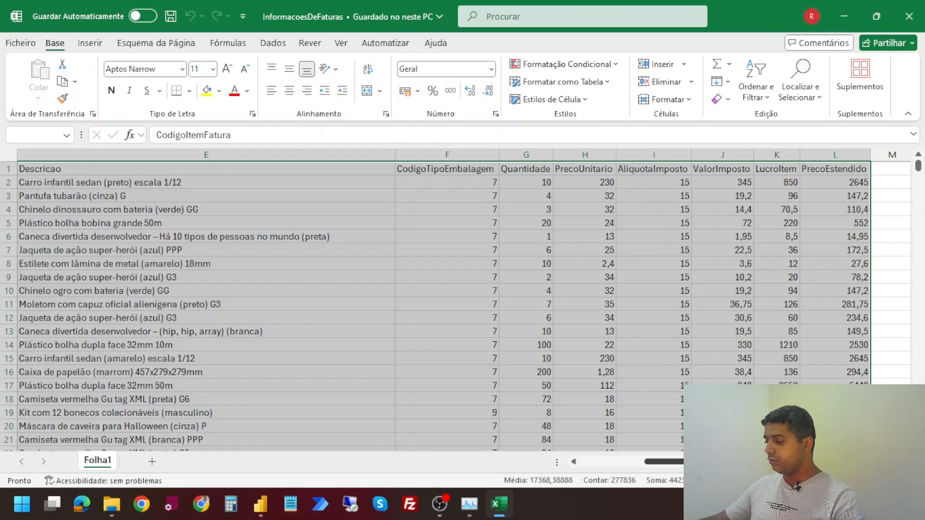
pyautogui.hscroll(5, 464, 306)
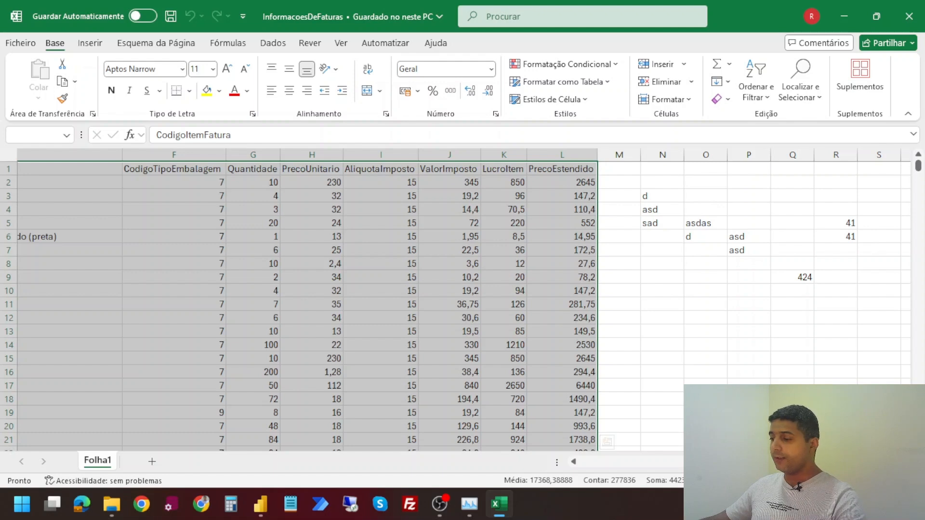
pyautogui.hscroll(-8, 667, 463)
pyautogui.hscroll(-2, 667, 462)
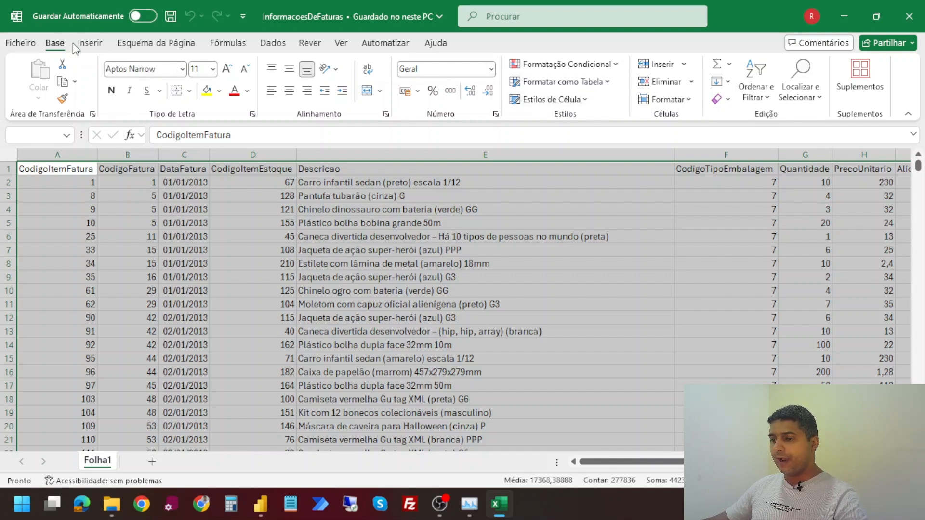
pyautogui.click(595, 86)
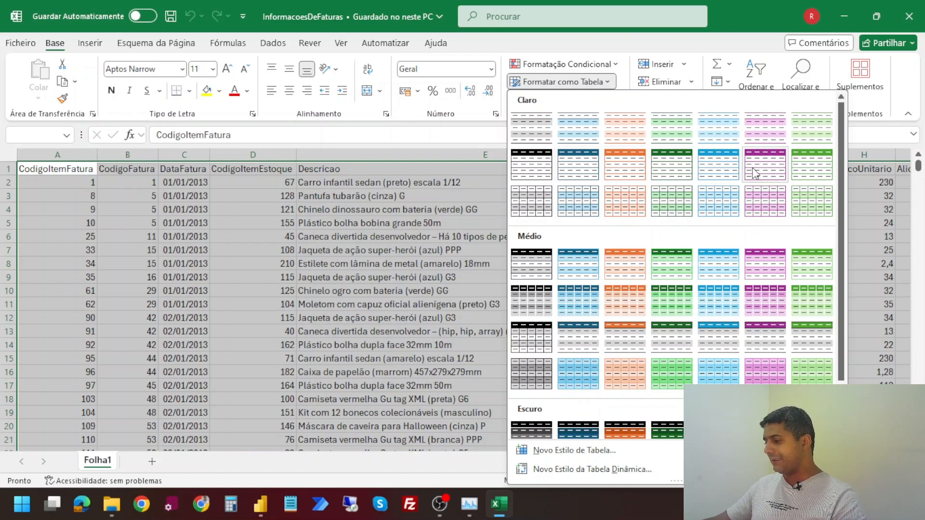
pyautogui.scroll(-2, 665, 249)
pyautogui.scroll(2, 681, 345)
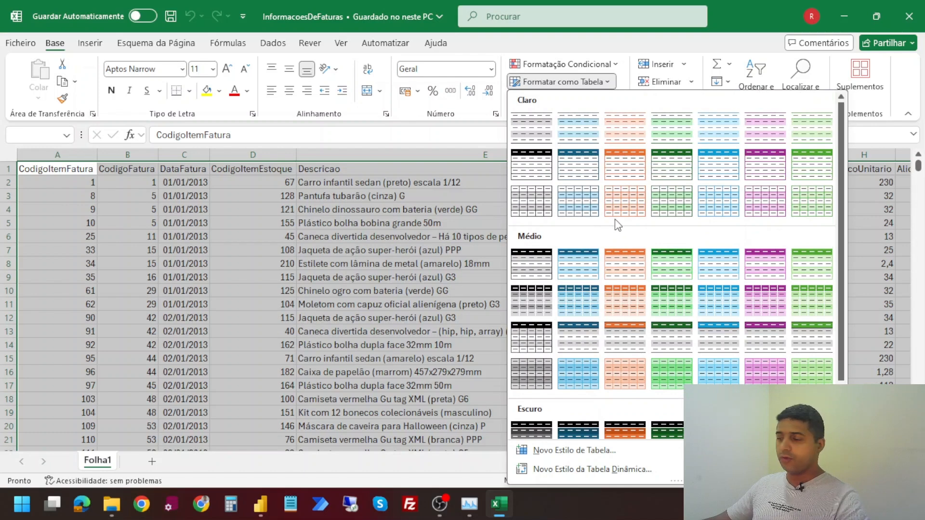
pyautogui.click(580, 301)
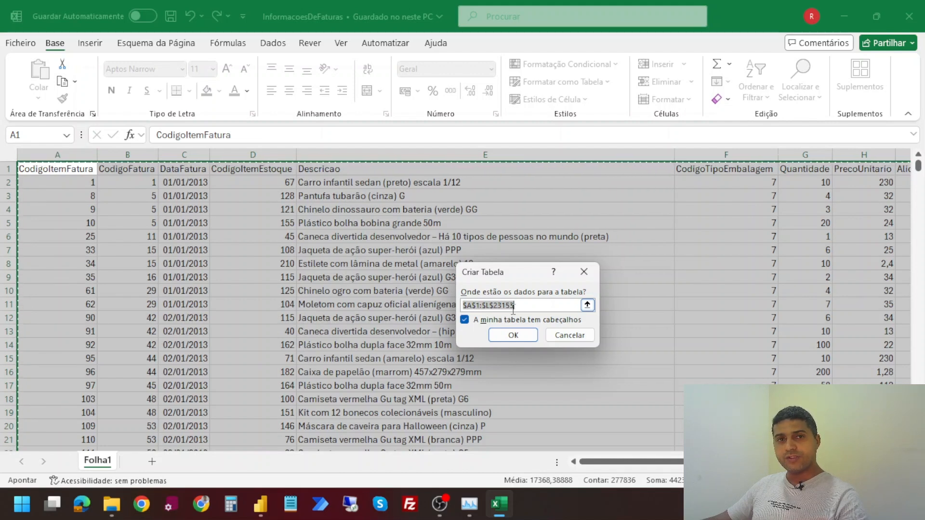
pyautogui.click(514, 336)
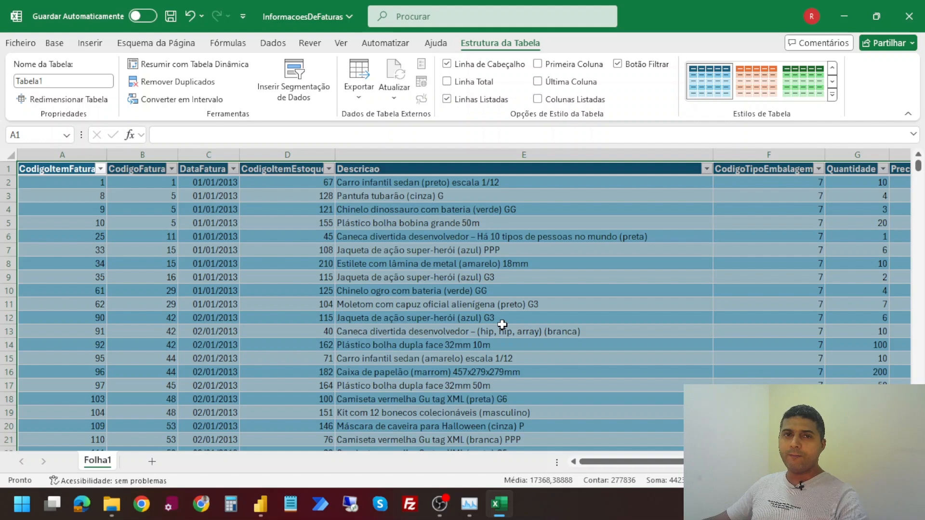
pyautogui.click(506, 333)
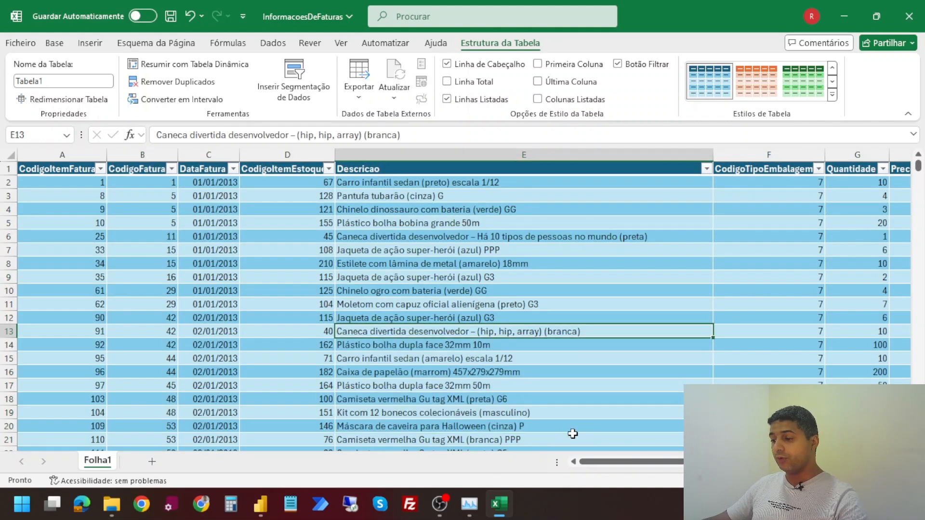
# Add more stray entries outside the formatted table: "asdasd" in P9 and 424 in O9
pyautogui.moveTo(605, 463); pyautogui.dragTo(721, 462)
pyautogui.moveTo(662, 184); pyautogui.dragTo(878, 308)
pyautogui.click(769, 279)
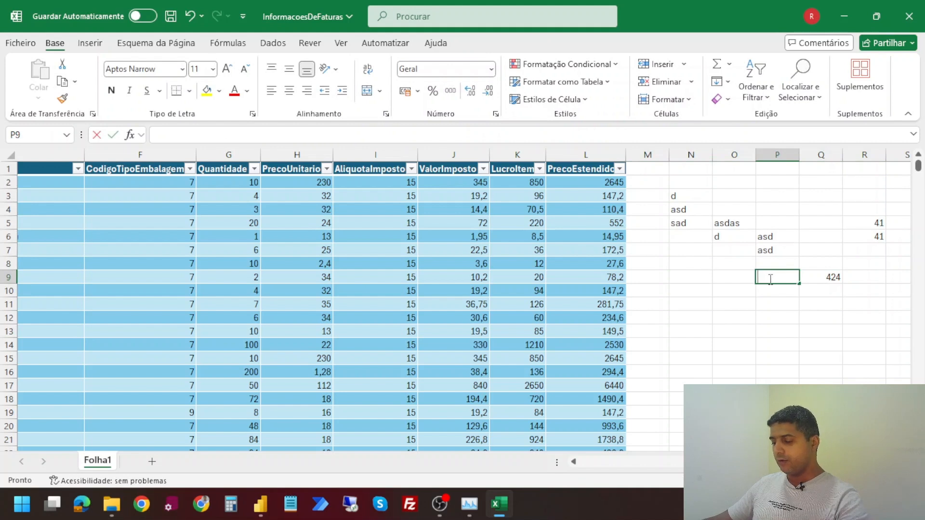
pyautogui.write('asdasd')
pyautogui.click(745, 276)
pyautogui.write('424')
# Enter further stray numbers beside the table: 44 in P11, 424 in O10 and 4242 in N8
pyautogui.click(775, 303)
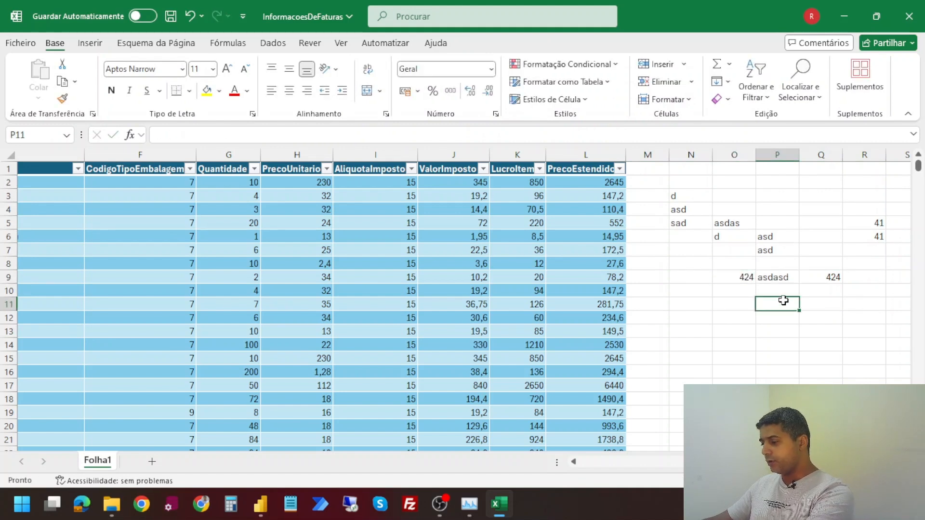
pyautogui.write('424')
pyautogui.click(733, 301)
pyautogui.click(730, 290)
pyautogui.write('424')
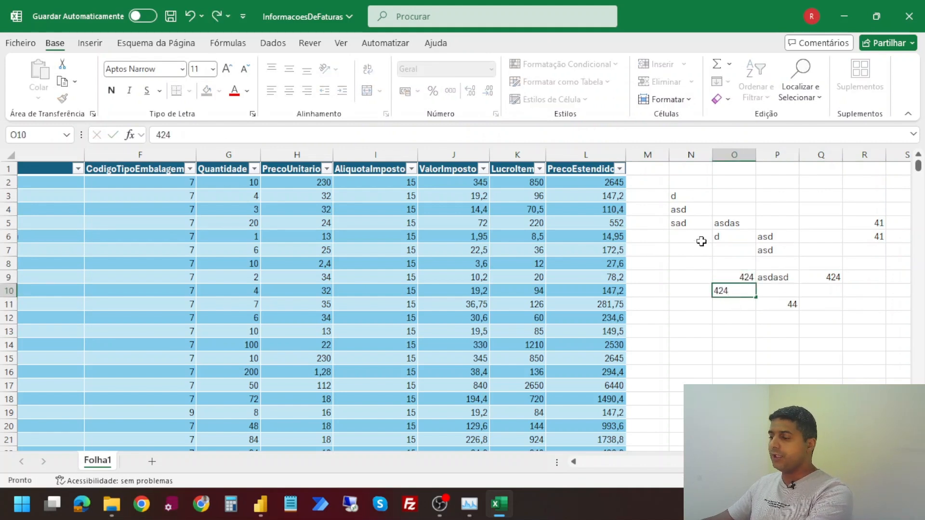
pyautogui.click(696, 263)
pyautogui.write('4242')
pyautogui.click(754, 317)
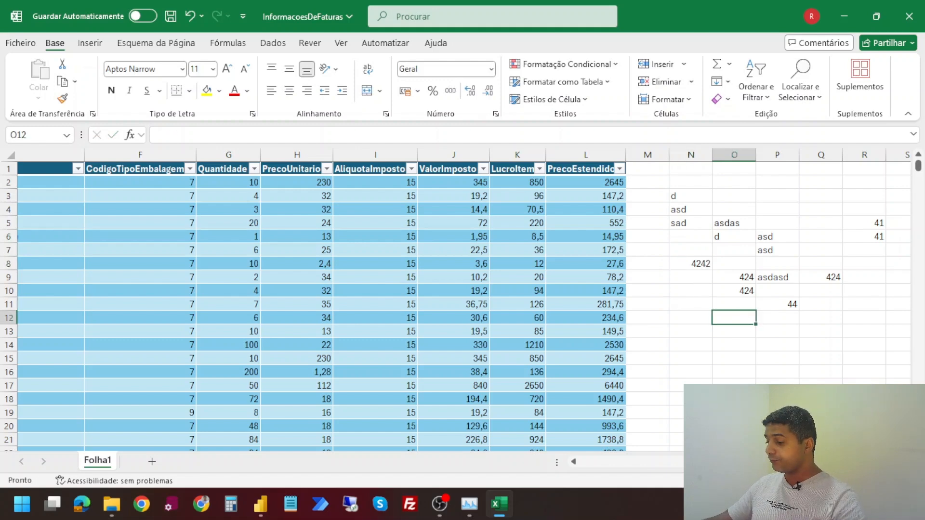
pyautogui.hscroll(-10, 511, 455)
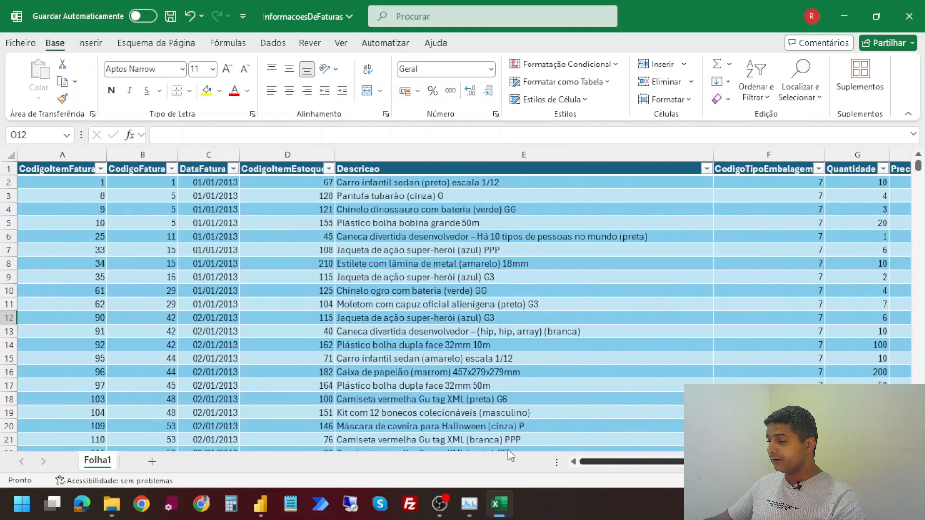
pyautogui.click(80, 210)
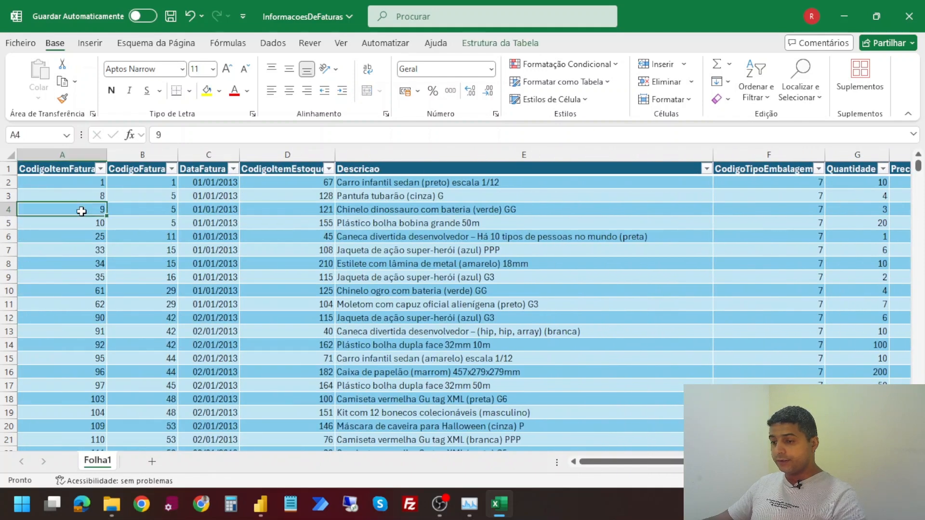
pyautogui.click(233, 264)
pyautogui.click(399, 264)
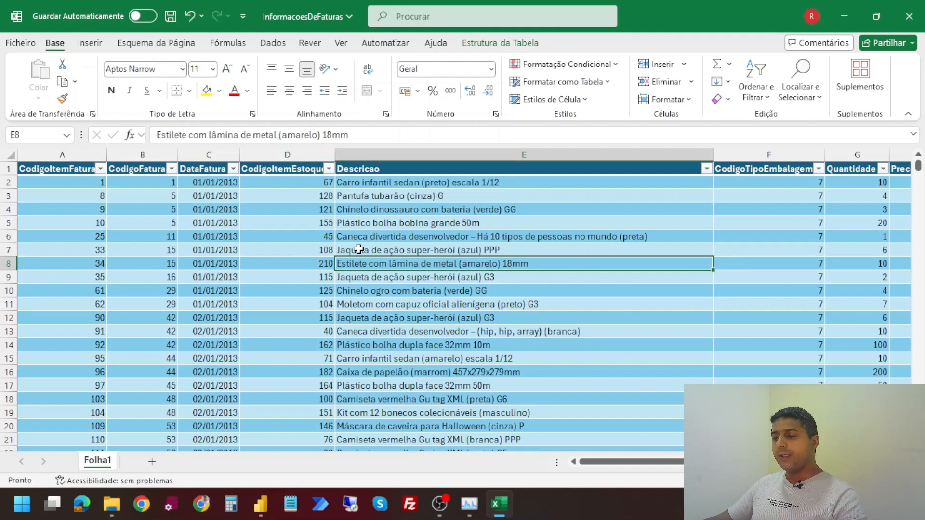
pyautogui.click(195, 235)
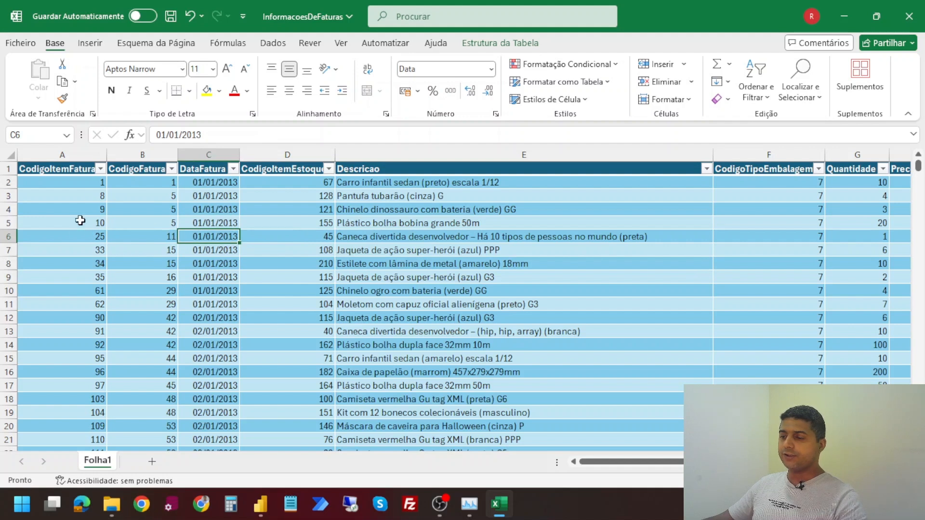
pyautogui.click(115, 209)
pyautogui.click(46, 198)
pyautogui.click(216, 282)
pyautogui.click(385, 252)
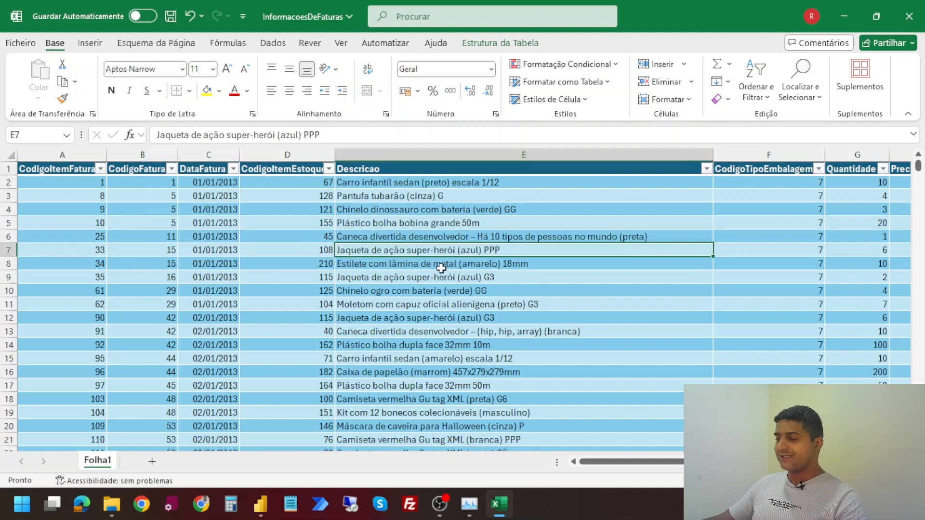
pyautogui.click(441, 268)
pyautogui.click(218, 289)
pyautogui.click(149, 255)
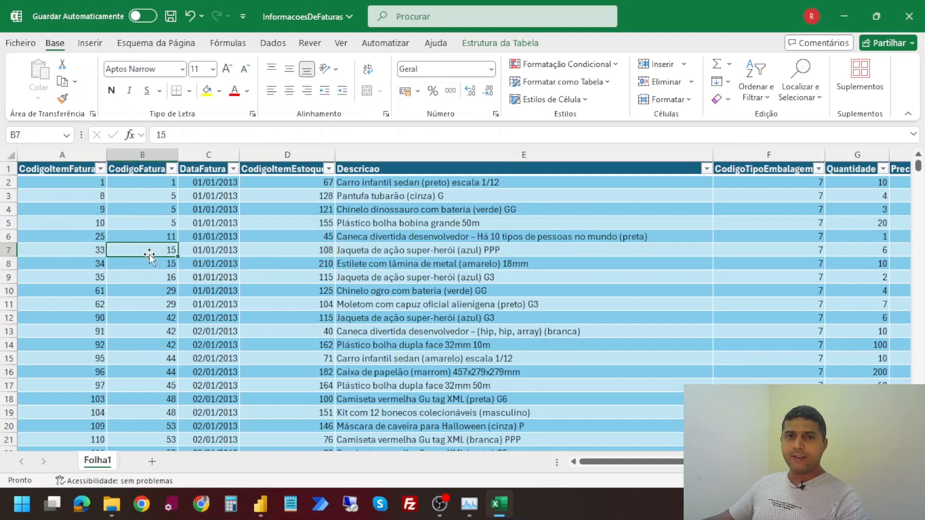
pyautogui.click(62, 223)
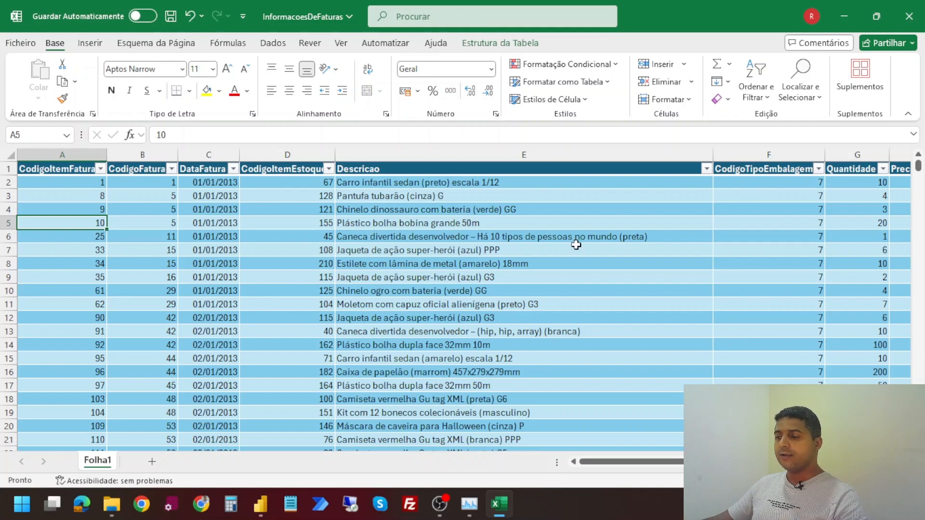
pyautogui.moveTo(647, 462); pyautogui.dragTo(691, 466)
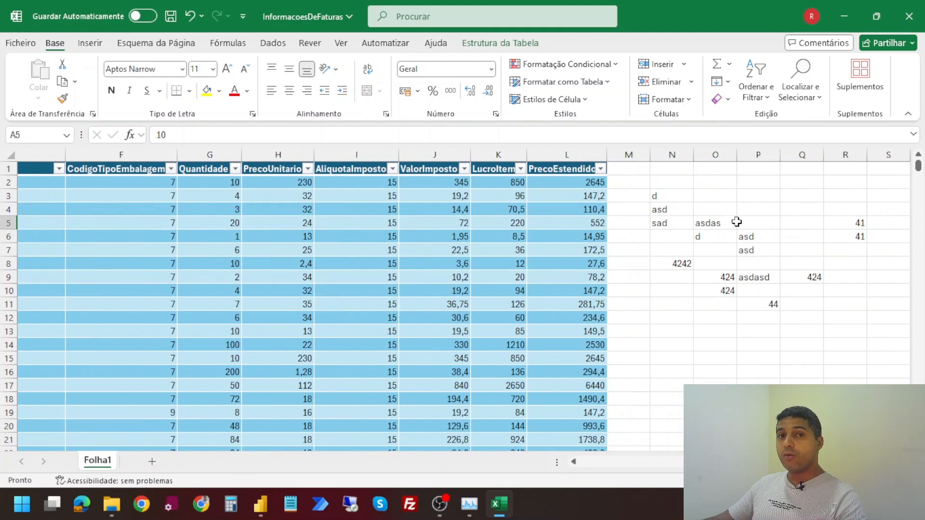
pyautogui.click(764, 207)
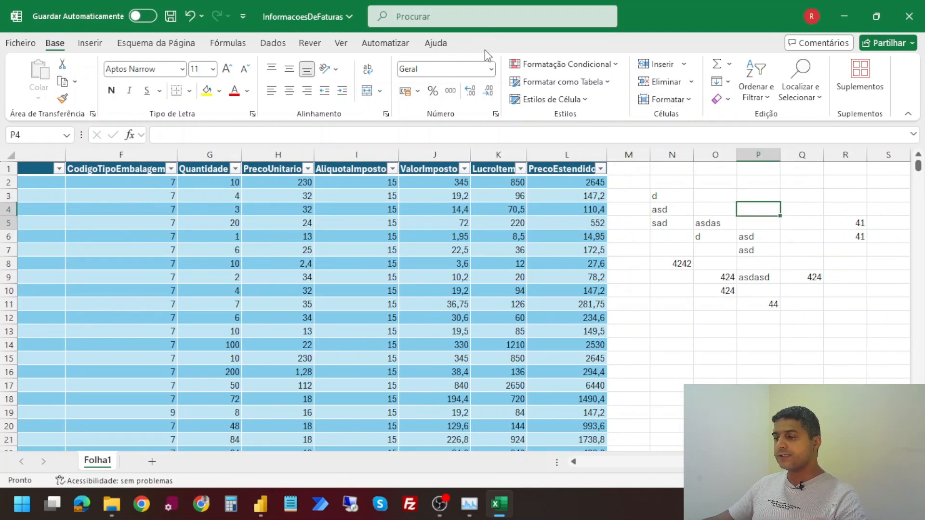
# Rename the formatted invoice table as InformacoesdeFaturas in its table properties
pyautogui.click(429, 250)
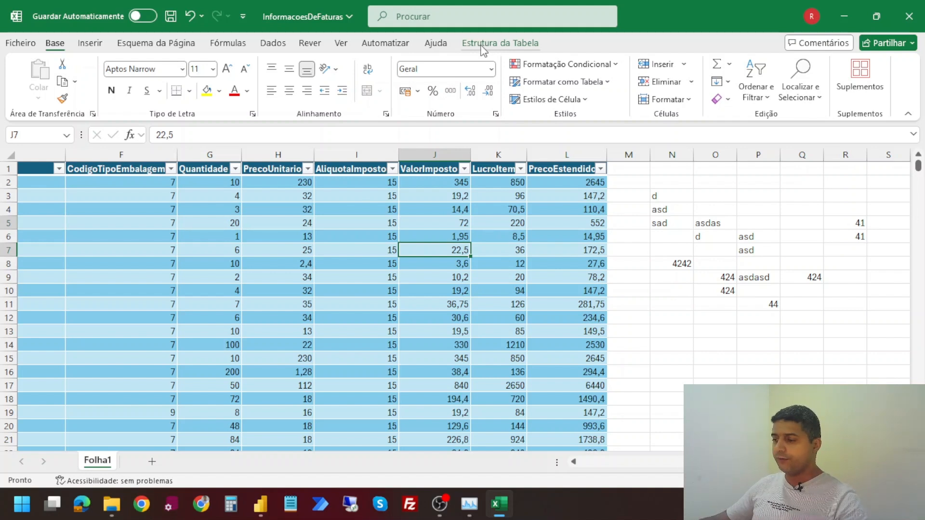
pyautogui.hscroll(-10, 539, 414)
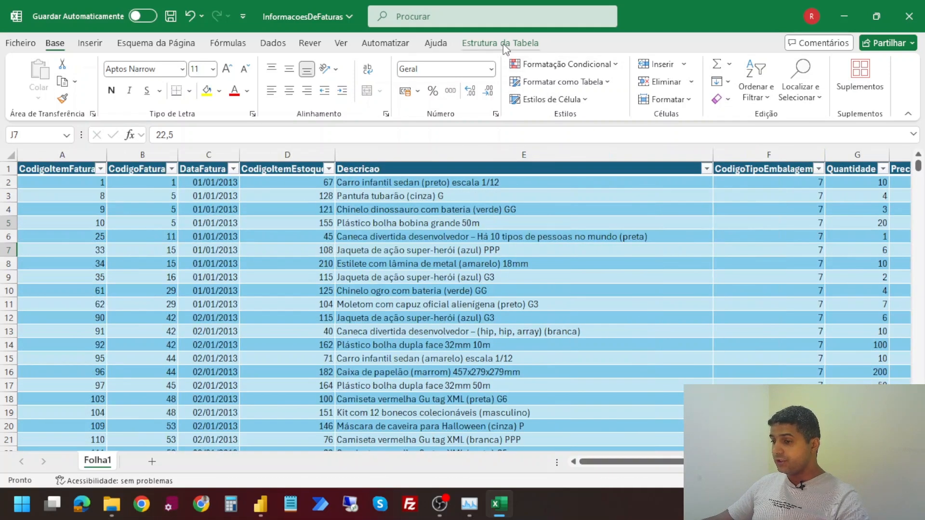
pyautogui.click(501, 43)
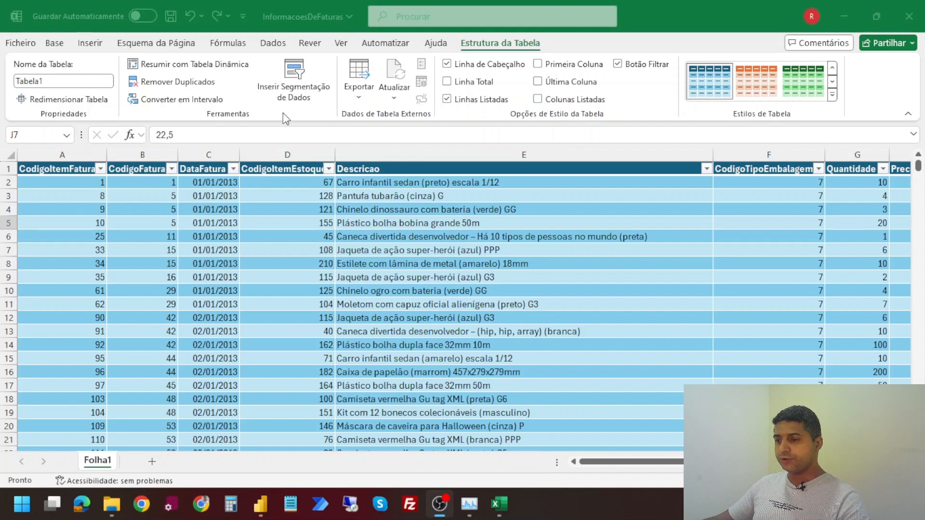
pyautogui.click(59, 81)
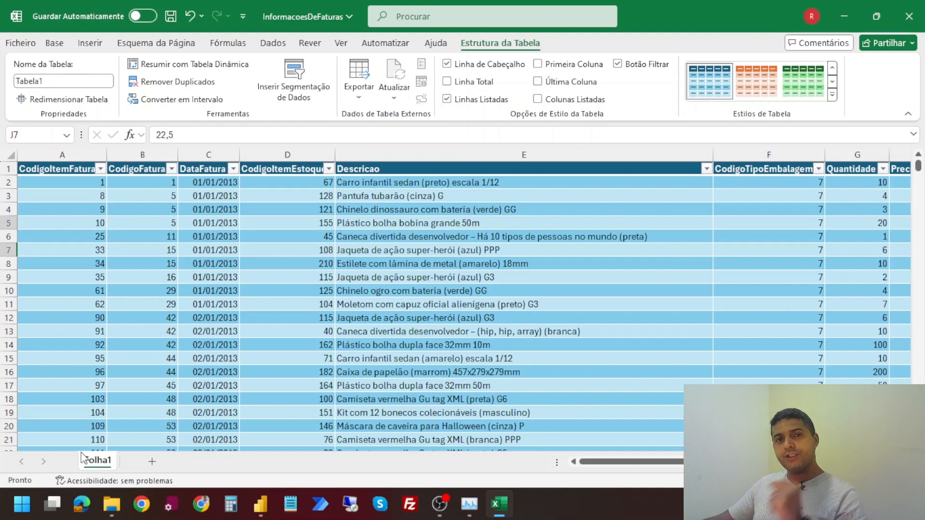
pyautogui.click(62, 81)
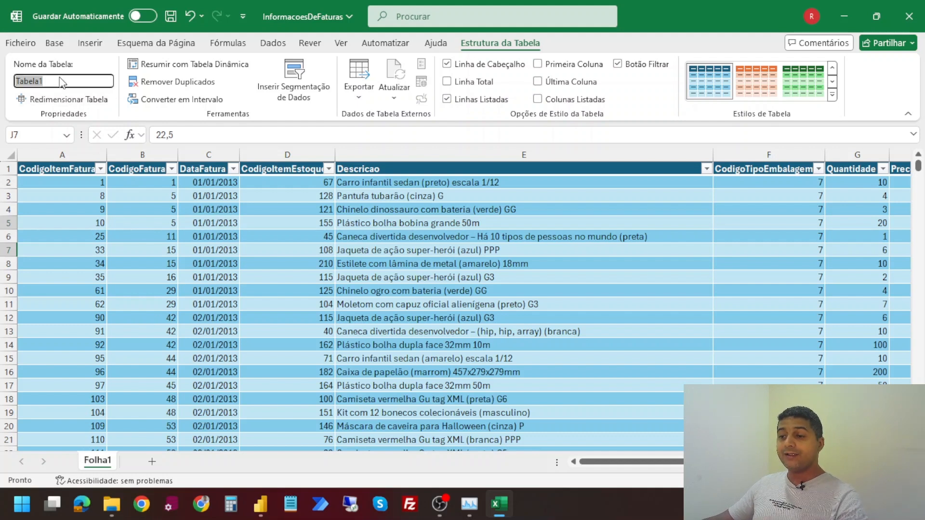
pyautogui.click(56, 82)
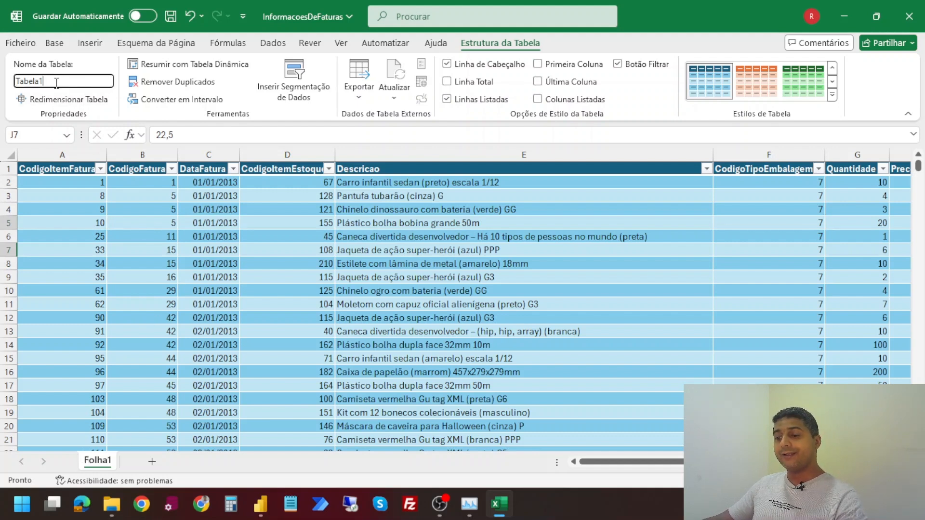
pyautogui.moveTo(57, 83); pyautogui.dragTo(16, 83)
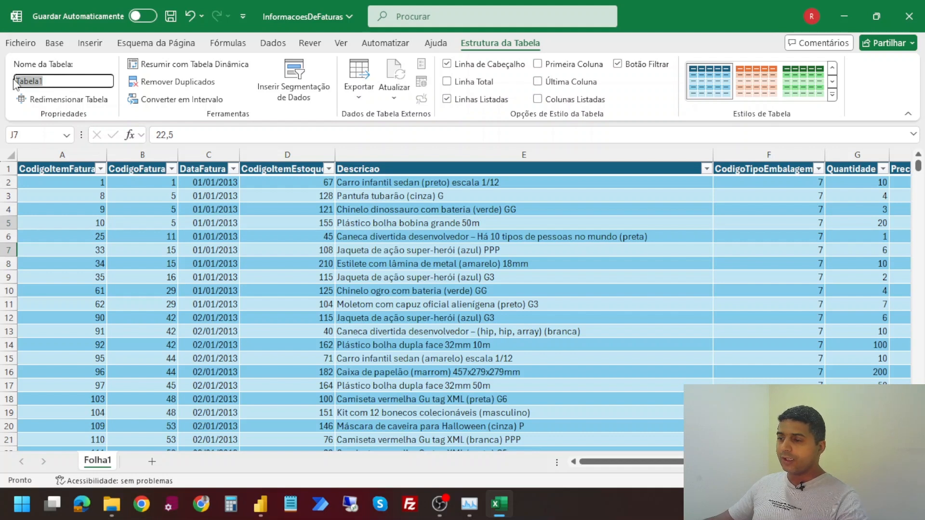
pyautogui.write('INfo')
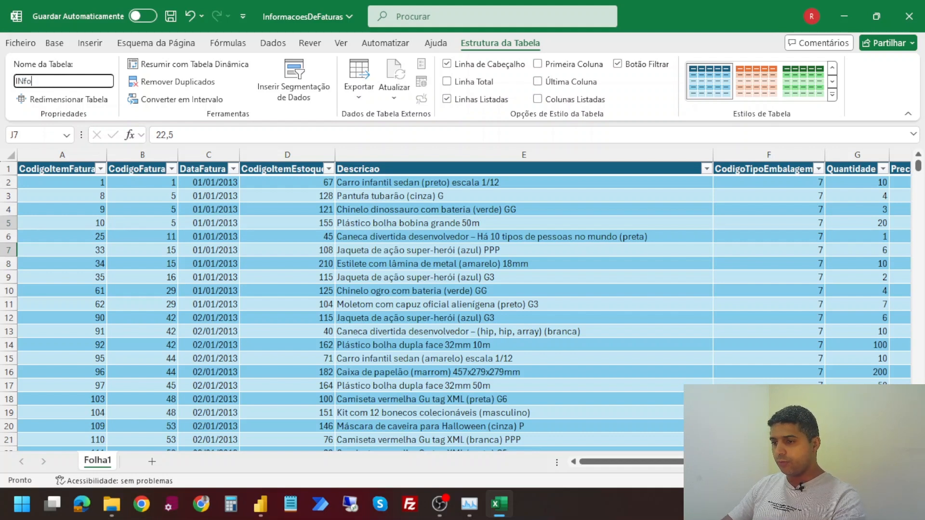
pyautogui.write('rmacoesdeFaturas')
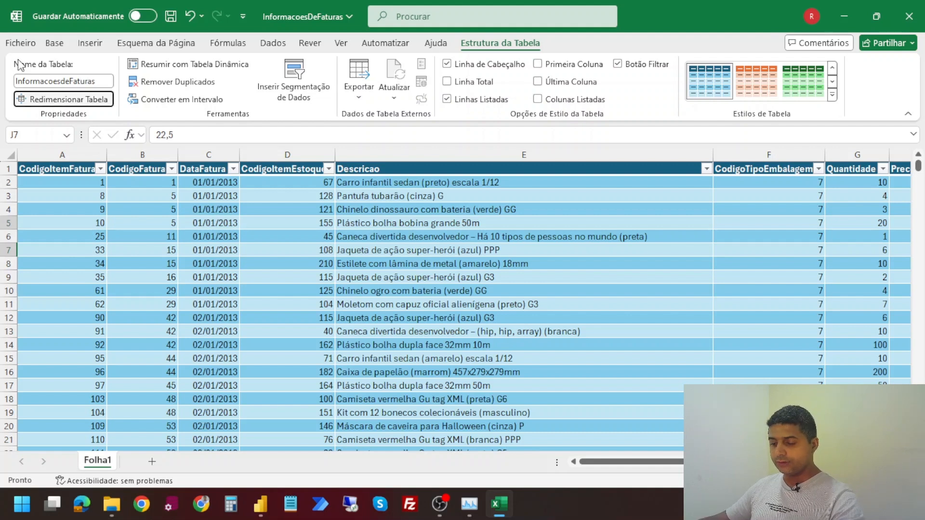
pyautogui.click(147, 210)
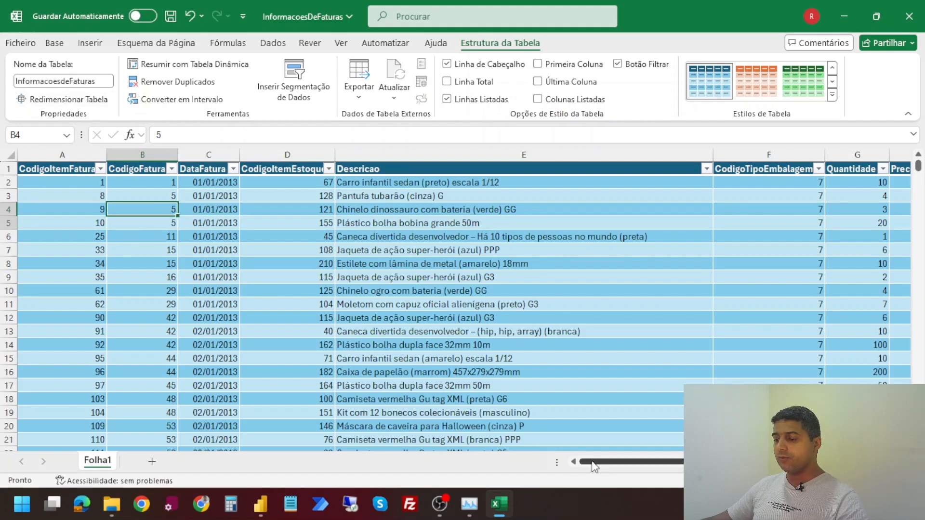
pyautogui.moveTo(595, 464); pyautogui.dragTo(635, 464)
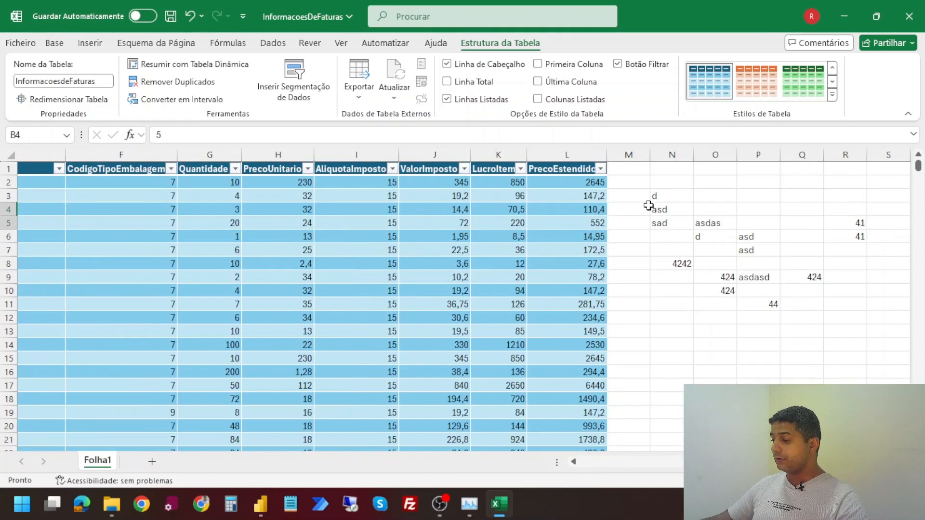
pyautogui.moveTo(648, 206); pyautogui.dragTo(784, 299)
pyautogui.click(790, 301)
pyautogui.click(772, 251)
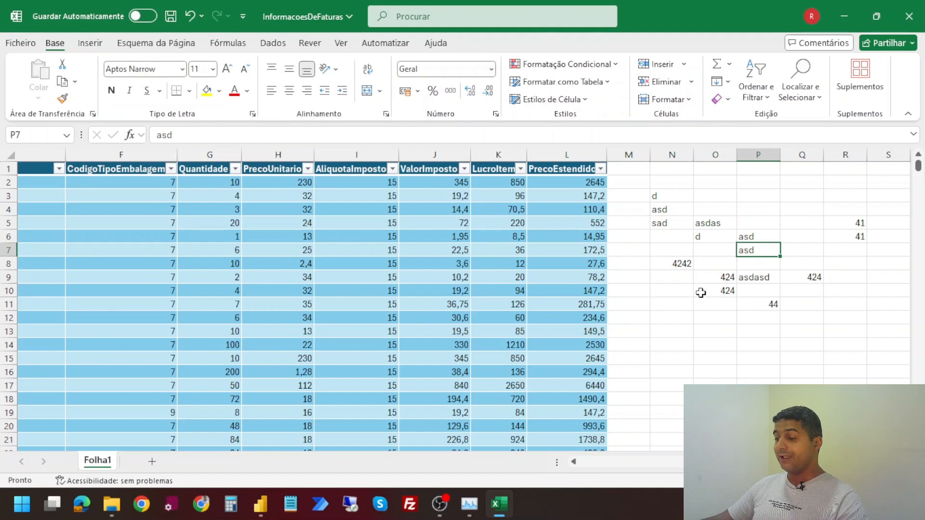
# Add a column to the table by entering the header PrecoFinal in M1, directly beside PrecoEstendido
pyautogui.click(627, 169)
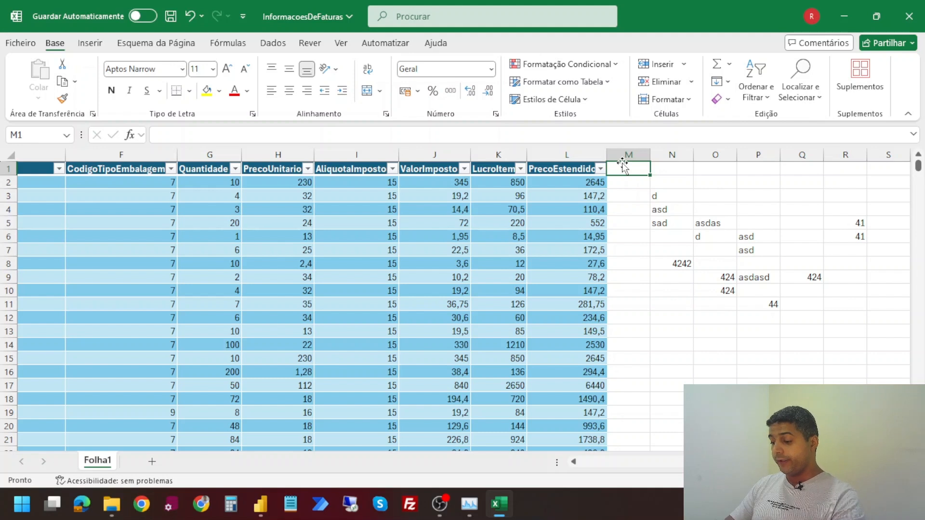
pyautogui.write('PRECOfINAL')
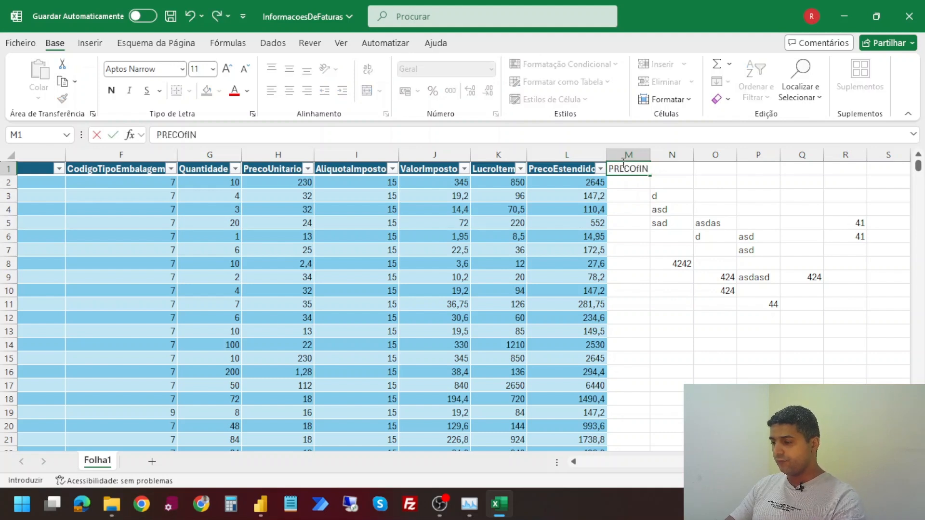
pyautogui.press('BackSpace')
pyautogui.press('BackSpace')
pyautogui.press('BackSpace')
pyautogui.press('BackSpace')
pyautogui.press('BackSpace')
pyautogui.press('BackSpace')
pyautogui.press('BackSpace')
pyautogui.press('BackSpace')
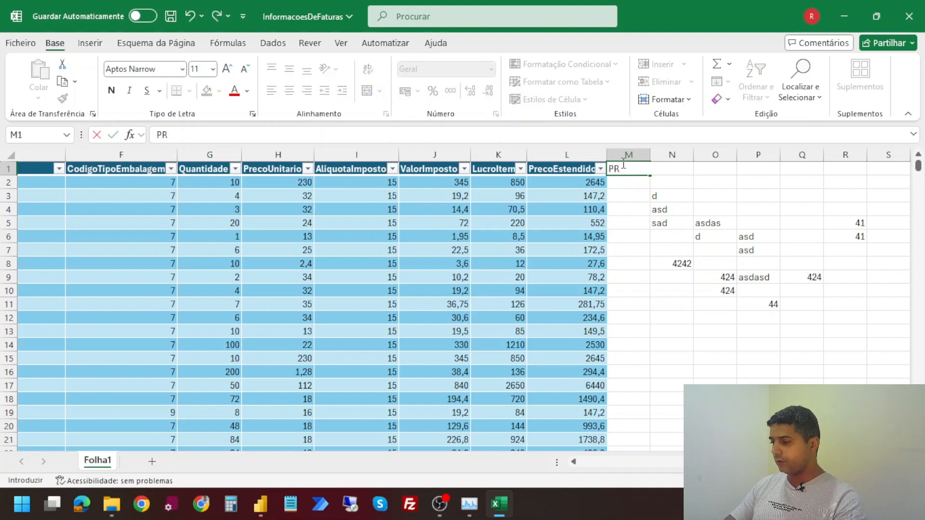
pyautogui.write('recoFinal')
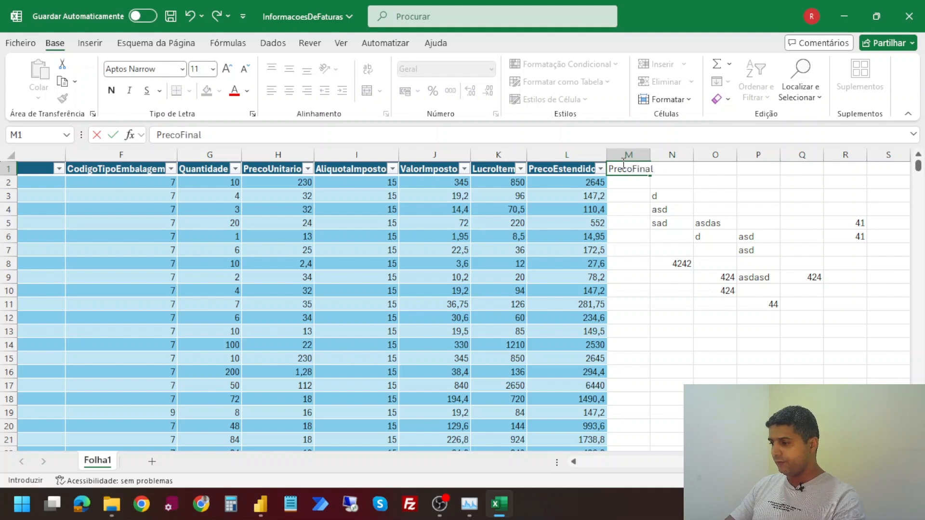
pyautogui.press('Return')
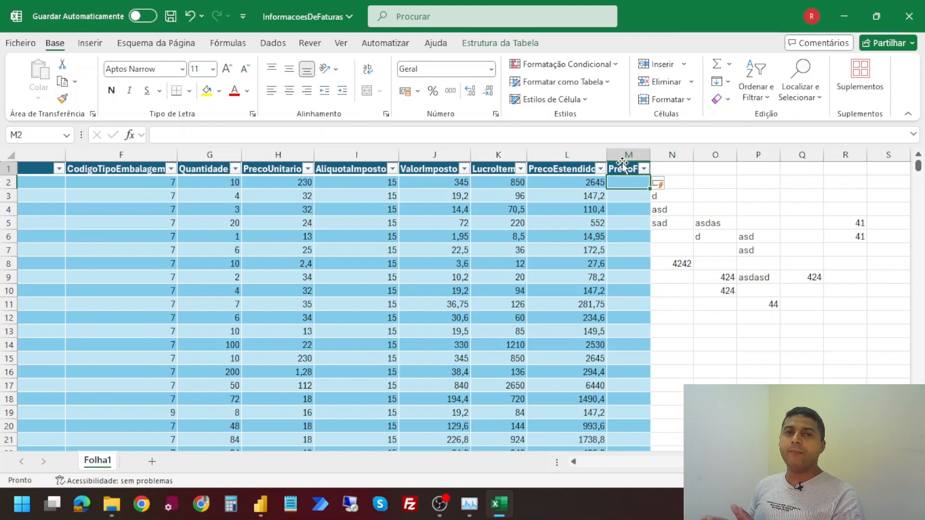
# Enter the stray text "uywtwe" in cell Q1, away from the table
pyautogui.click(822, 170)
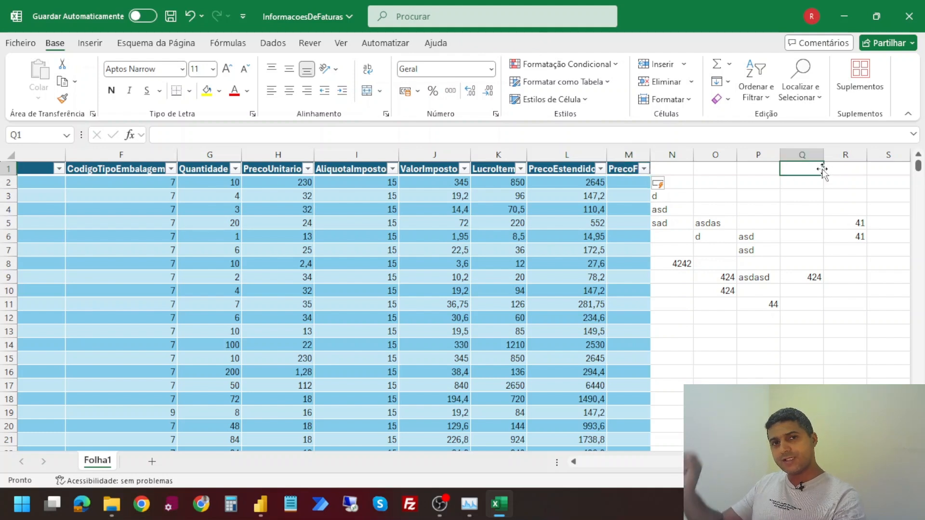
pyautogui.write('uywtwe')
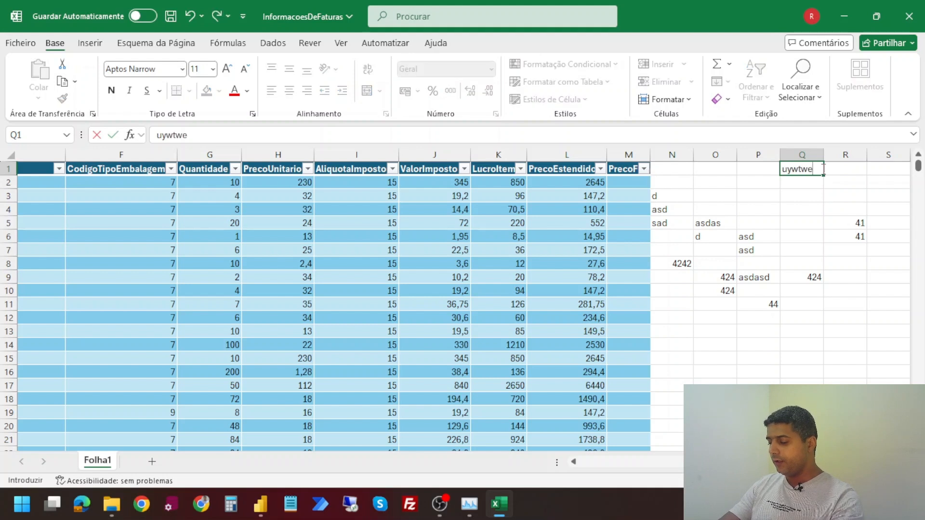
pyautogui.press('Return')
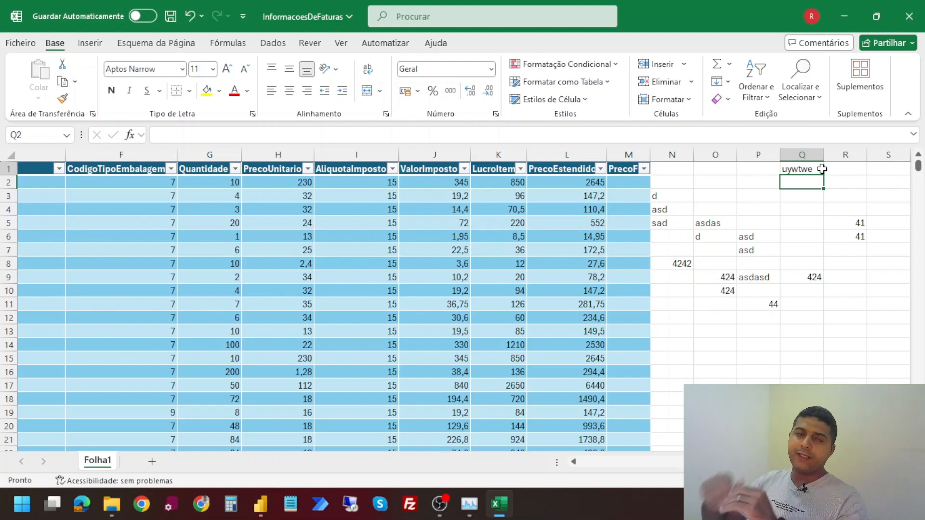
# Widen column M so that the full PrecoFinal header fits
pyautogui.click(627, 169)
pyautogui.moveTo(639, 158); pyautogui.dragTo(667, 157)
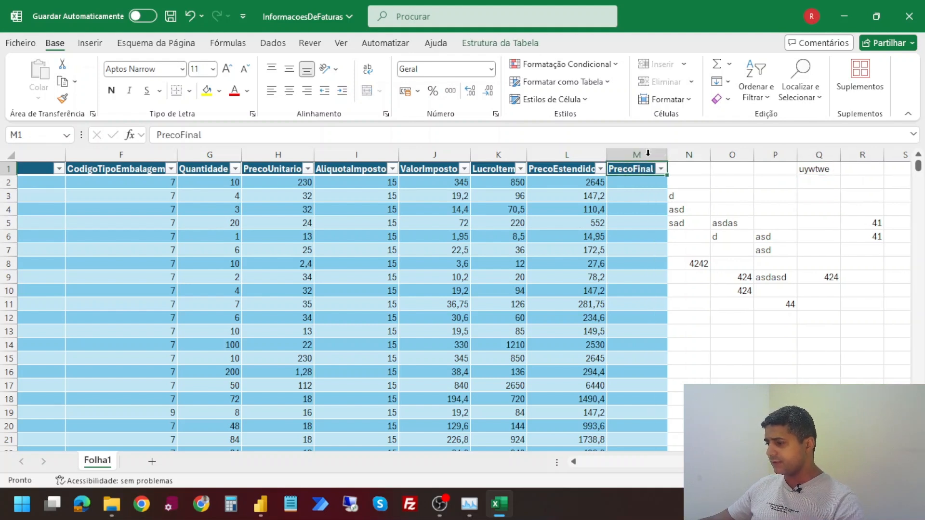
pyautogui.click(688, 185)
pyautogui.moveTo(691, 195); pyautogui.dragTo(690, 208)
pyautogui.moveTo(629, 195); pyautogui.dragTo(628, 214)
pyautogui.click(628, 208)
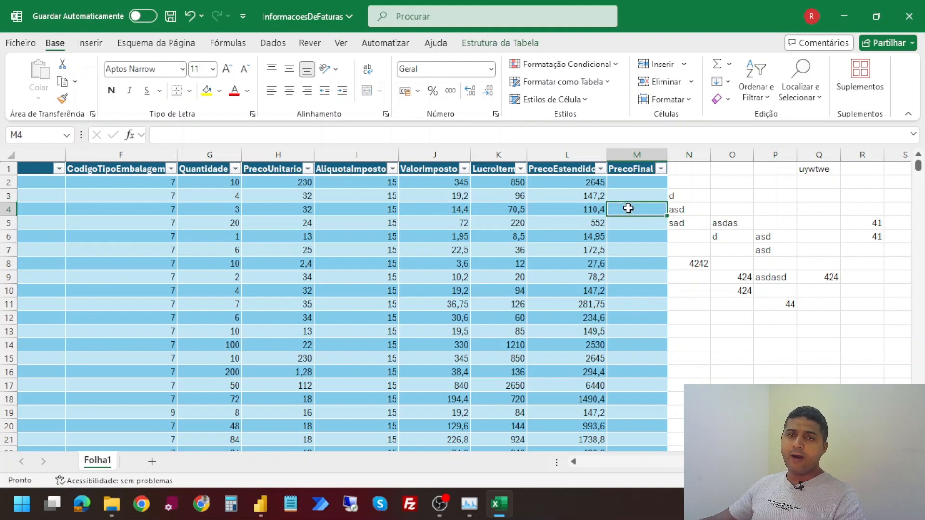
pyautogui.click(631, 184)
pyautogui.click(631, 196)
pyautogui.click(628, 209)
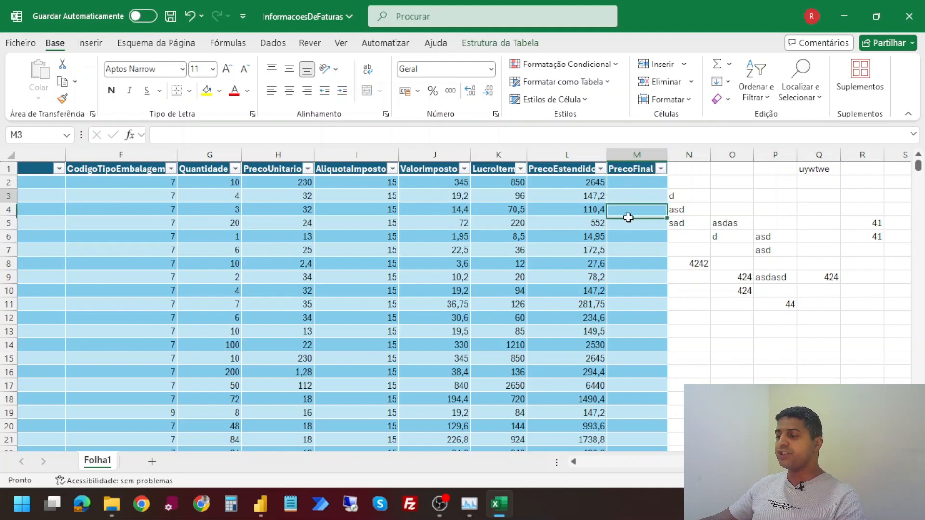
pyautogui.click(627, 223)
pyautogui.click(624, 250)
pyautogui.click(629, 155)
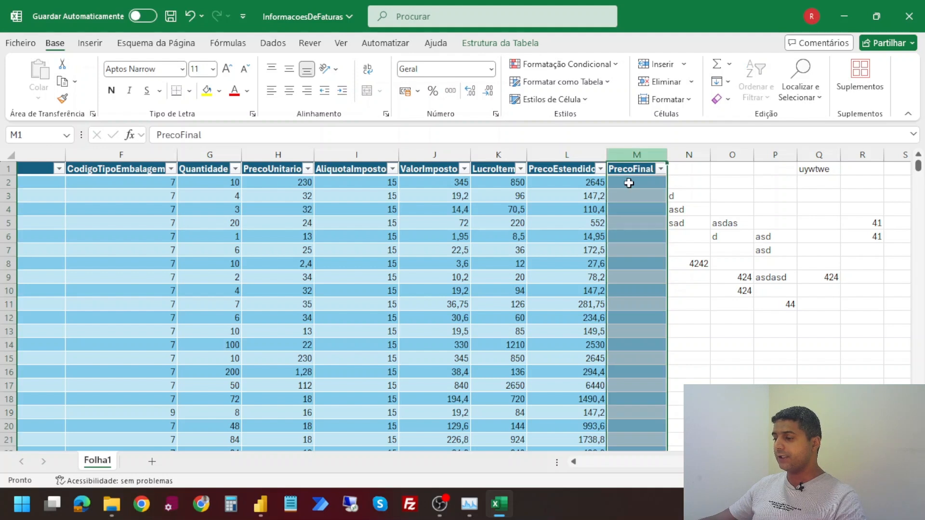
pyautogui.click(626, 182)
pyautogui.click(623, 223)
pyautogui.click(622, 236)
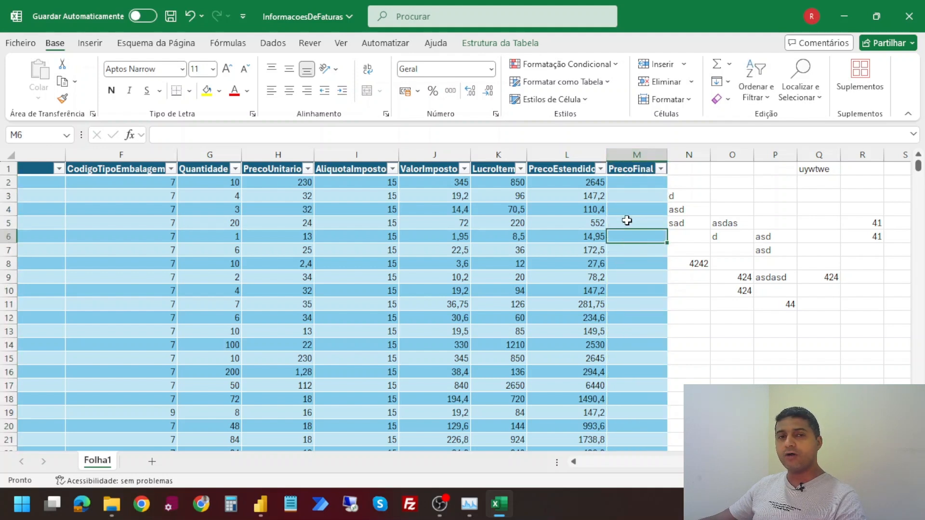
pyautogui.click(433, 223)
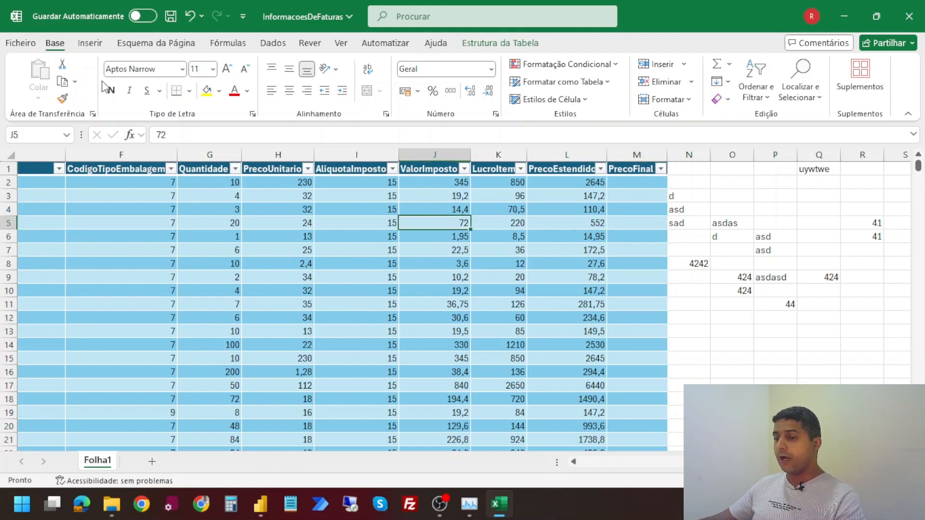
# Save and close the workbook, and get the Aula folder window out of the way to switch to Power BI Desktop
pyautogui.click(171, 16)
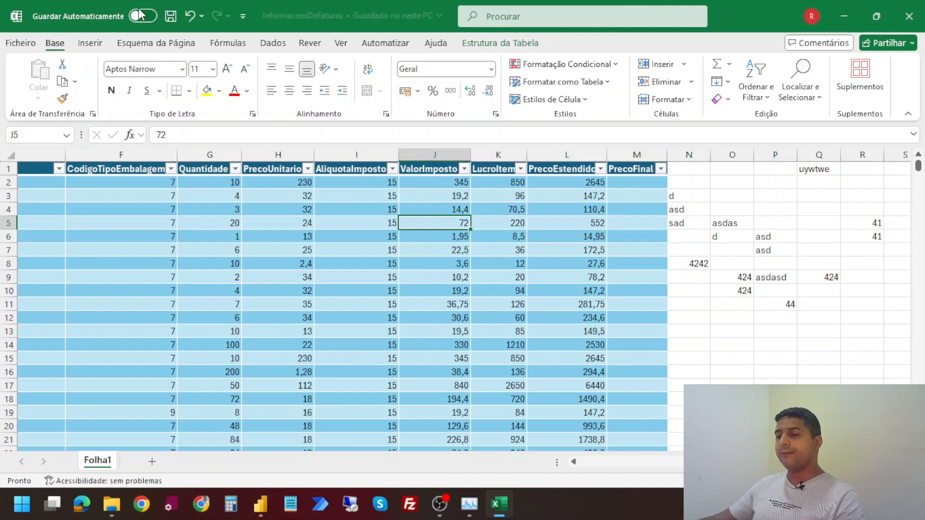
pyautogui.click(908, 16)
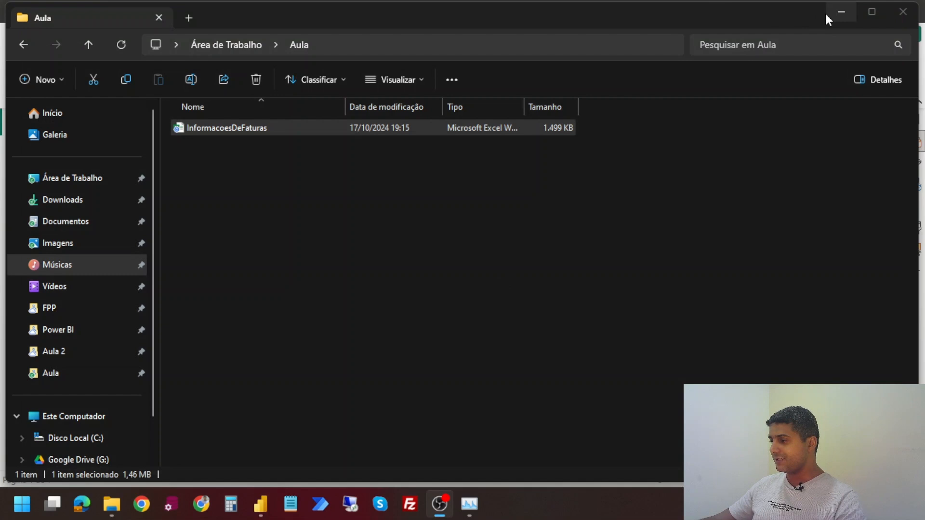
pyautogui.click(827, 14)
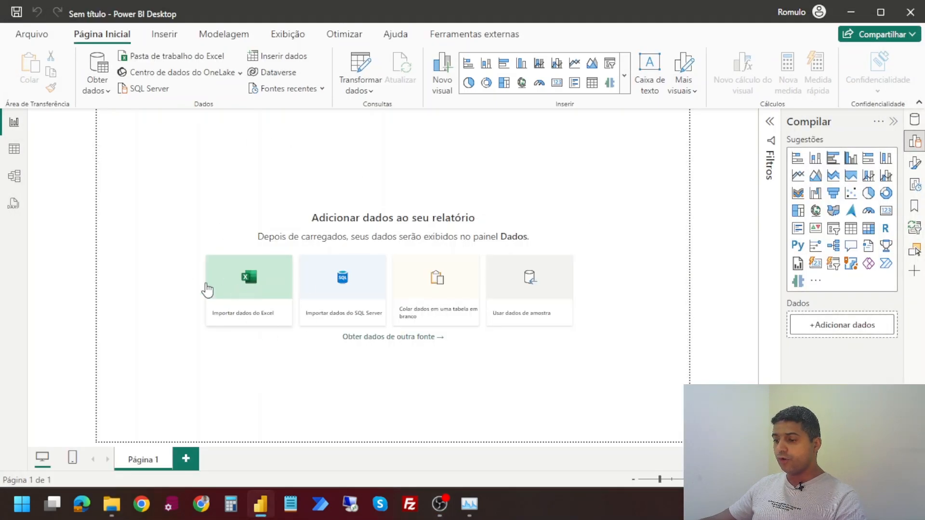
# Import the InformacoesDeFaturas Excel workbook from the Aula folder as a data source for the report
pyautogui.click(284, 270)
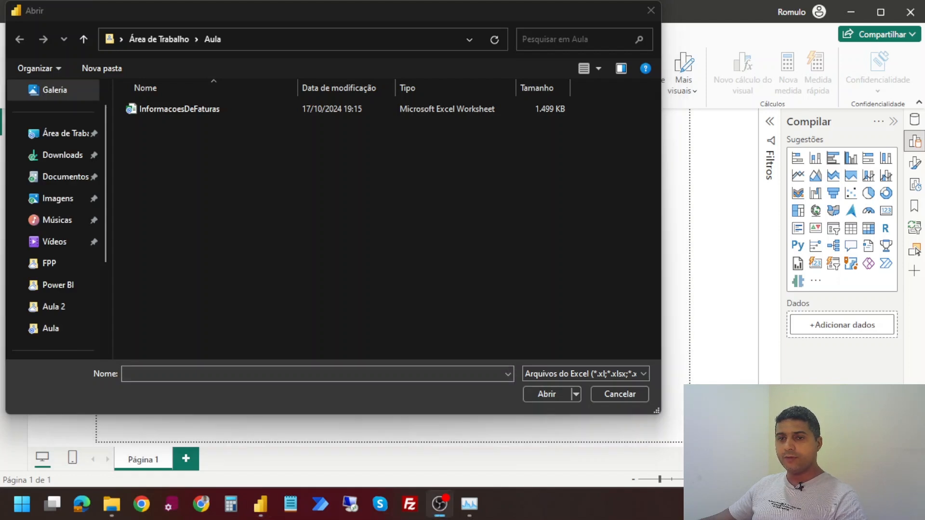
pyautogui.click(231, 109)
pyautogui.click(534, 393)
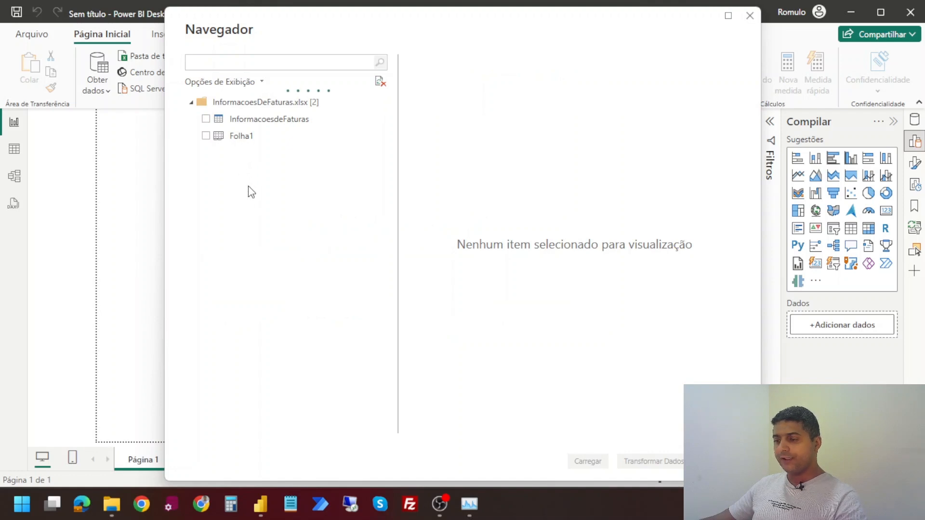
# Preview the Folha1 sheet in the Navigator and examine its last columns, from PrecoFinal onward, for stray data
pyautogui.click(234, 140)
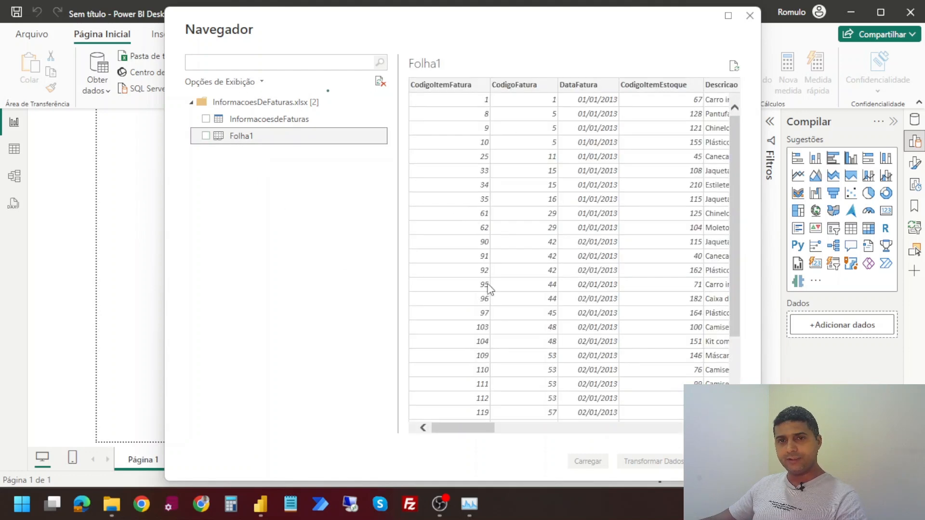
pyautogui.moveTo(480, 431); pyautogui.dragTo(693, 432)
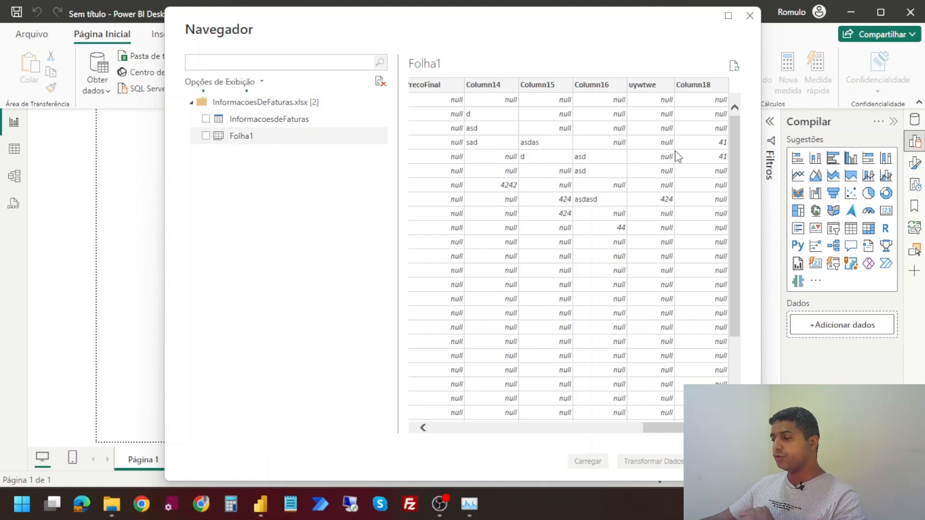
# Preview the InformacoesdeFaturas table through its last column, then select it and open it for transformation in Power Query
pyautogui.click(255, 126)
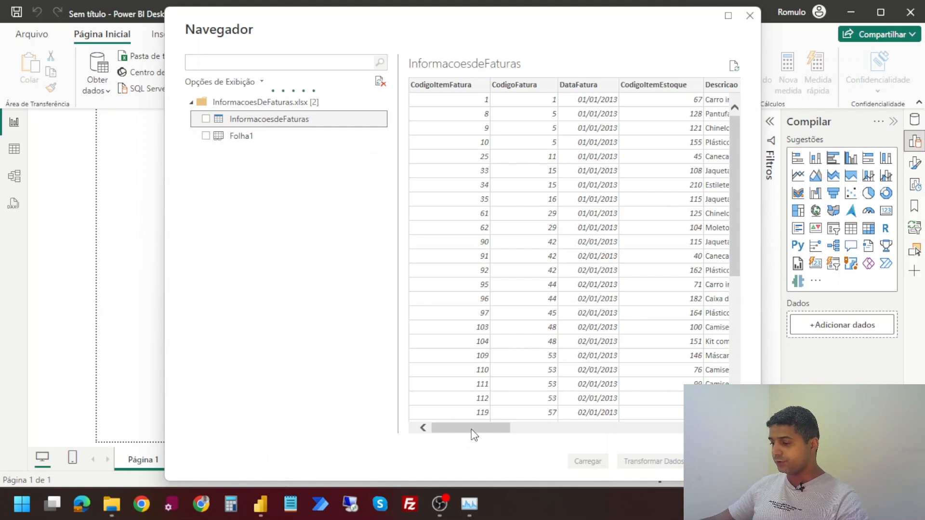
pyautogui.moveTo(475, 433); pyautogui.dragTo(669, 435)
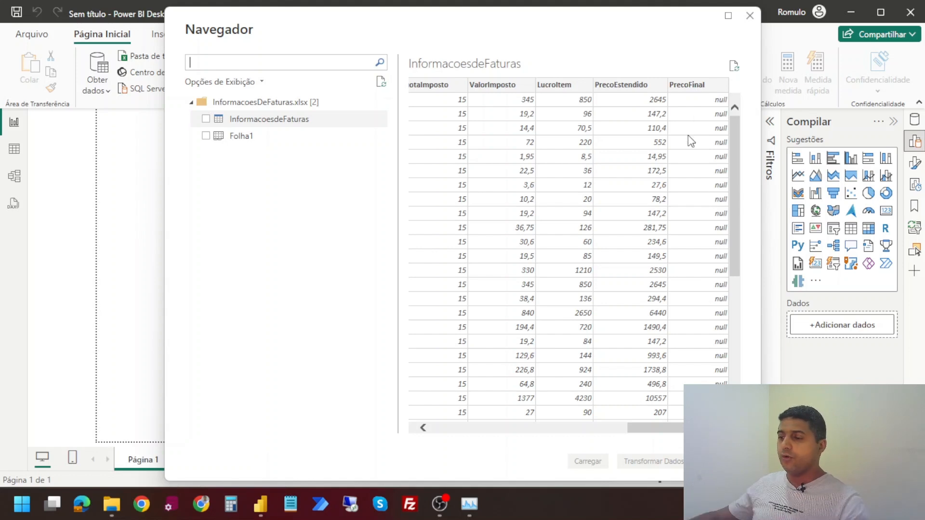
pyautogui.click(206, 119)
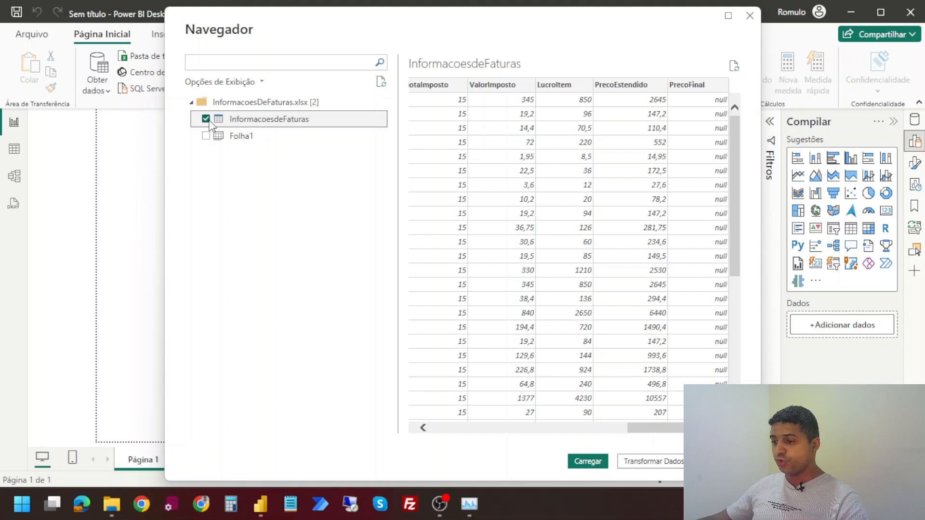
pyautogui.click(660, 453)
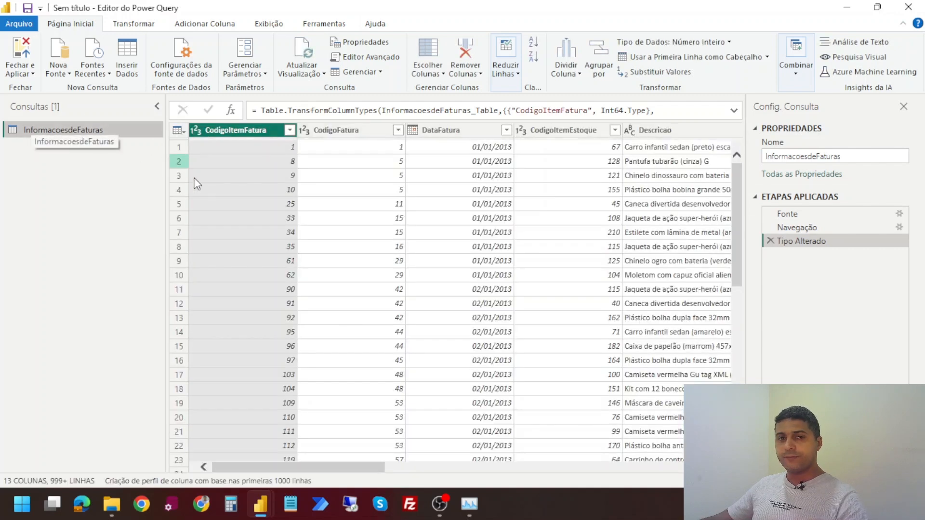
# Examine the InformacoesdeFaturas query's columns from CodigoItemFatura through PrecoFinal
pyautogui.hotkey('alt', 'Tab')
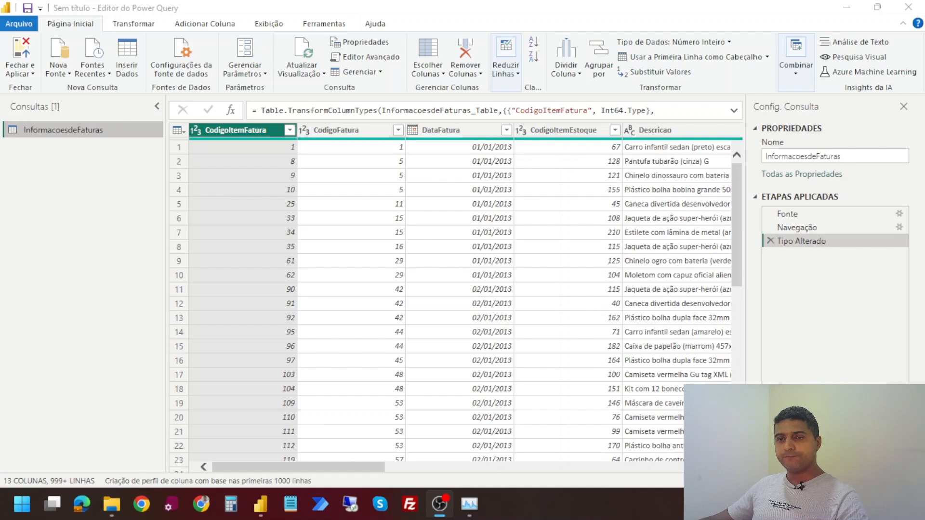
pyautogui.moveTo(322, 464); pyautogui.dragTo(675, 465)
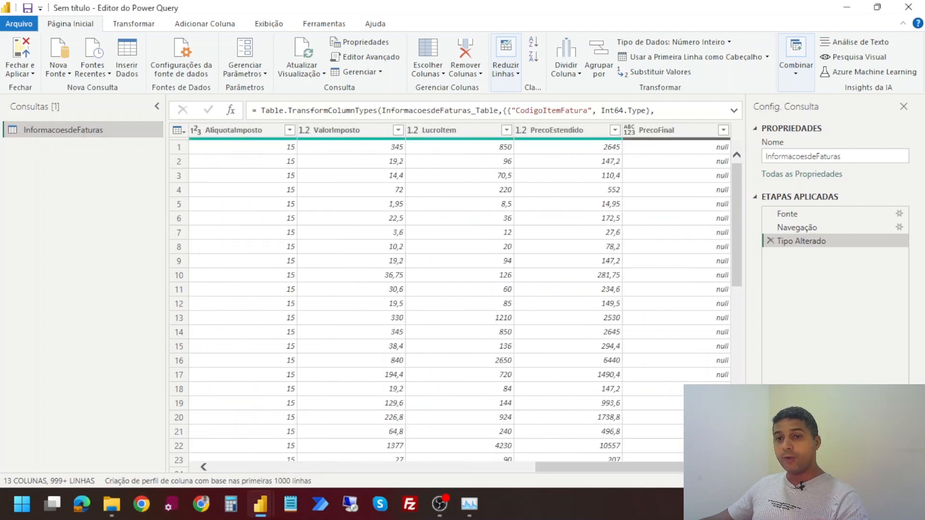
pyautogui.hotkey('alt', 'Tab')
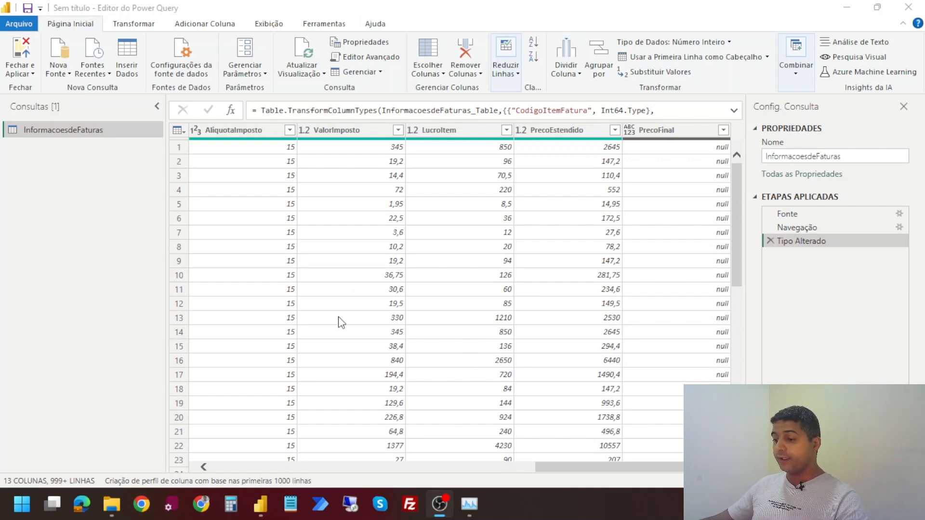
pyautogui.click(149, 248)
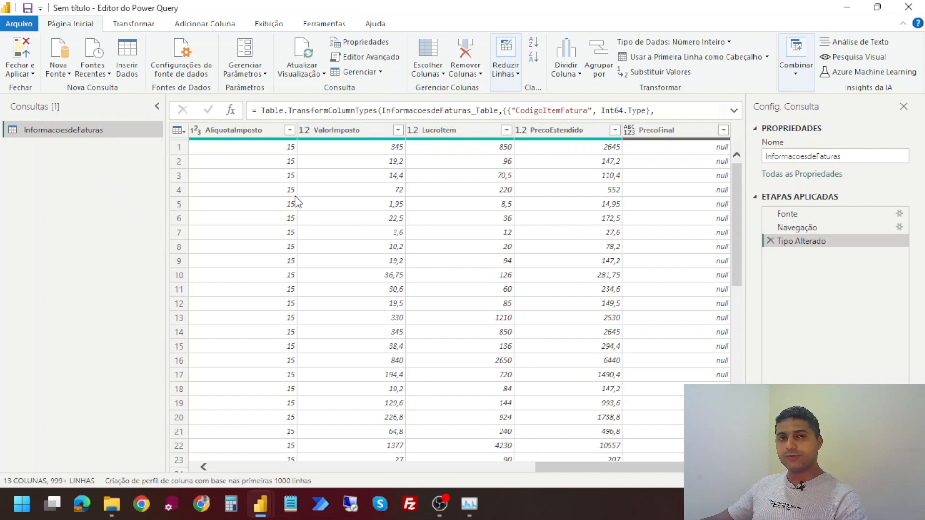
pyautogui.moveTo(583, 466); pyautogui.dragTo(279, 471)
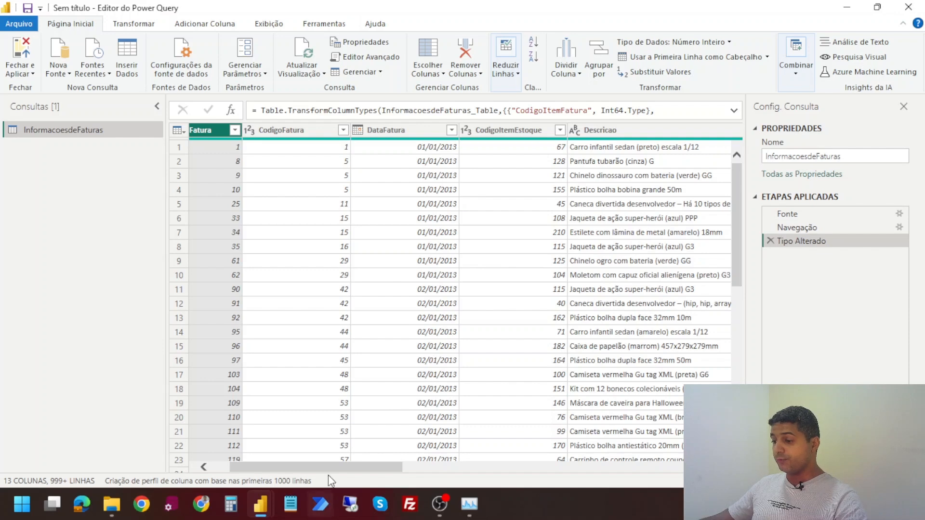
pyautogui.moveTo(374, 467); pyautogui.dragTo(446, 466)
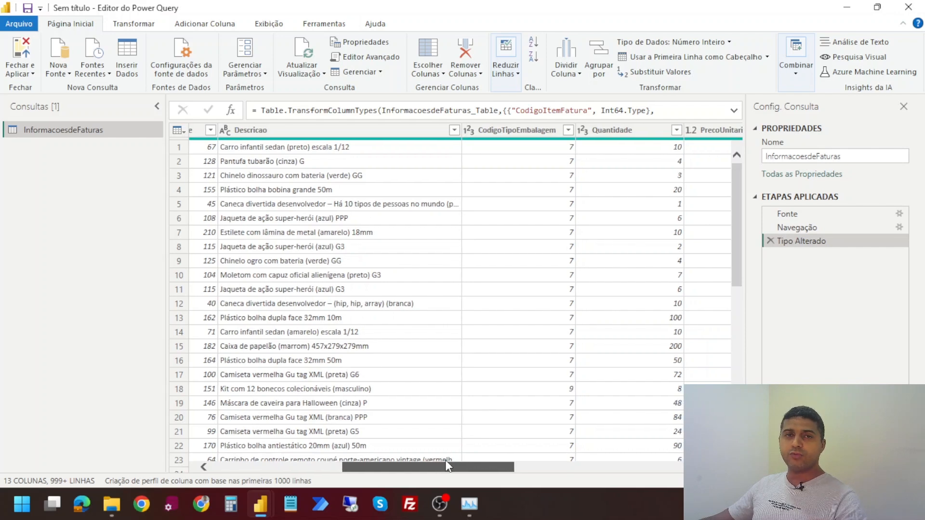
pyautogui.moveTo(445, 461); pyautogui.dragTo(292, 463)
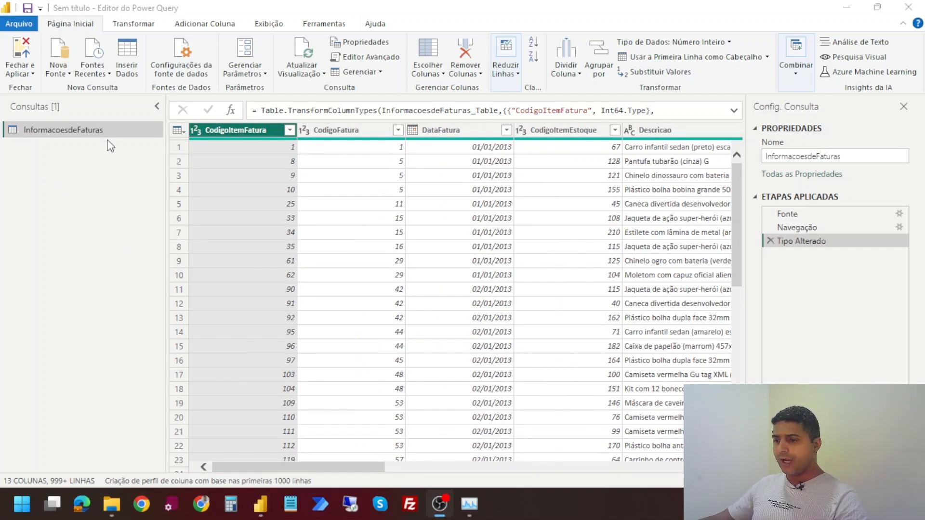
# Create a new query that references InformacoesdeFaturas and select it
pyautogui.rightClick(72, 130)
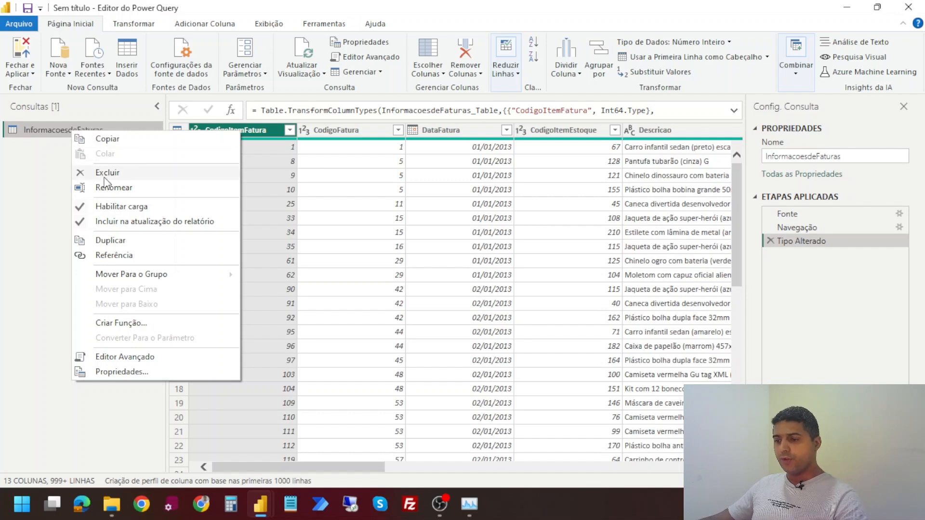
pyautogui.click(113, 255)
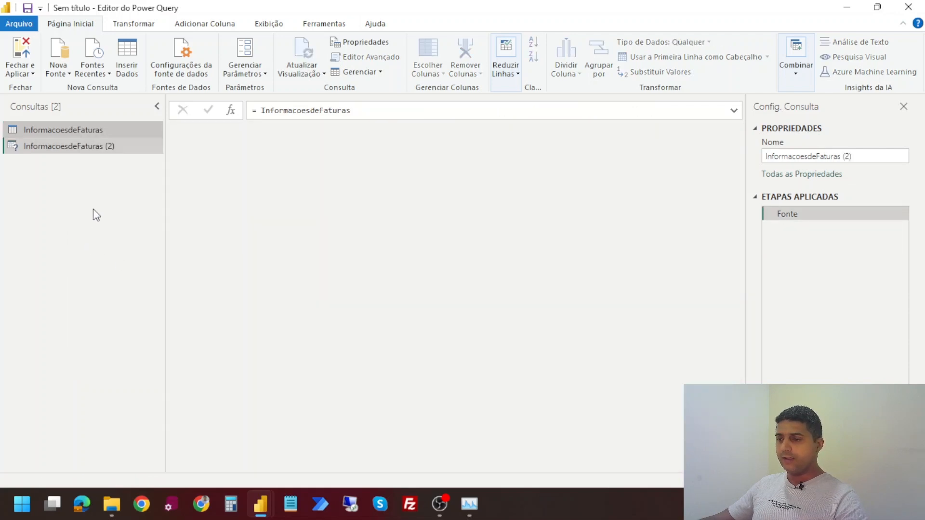
pyautogui.click(86, 149)
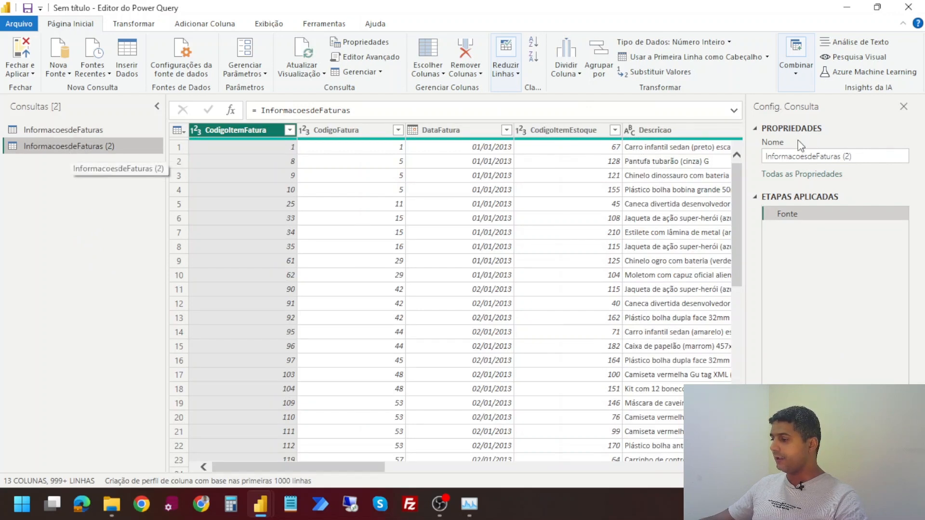
# Rename the referenced query as Informacoes_Agrupadas
pyautogui.rightClick(90, 141)
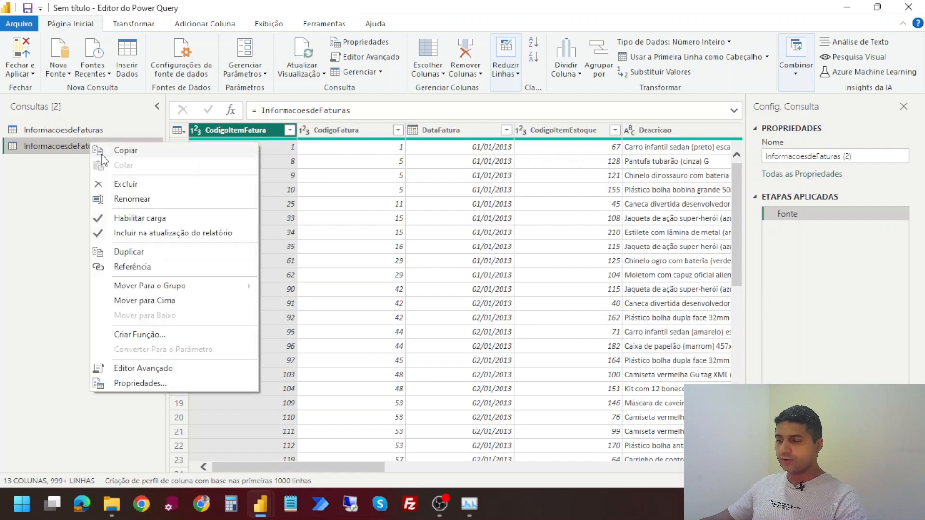
pyautogui.click(124, 197)
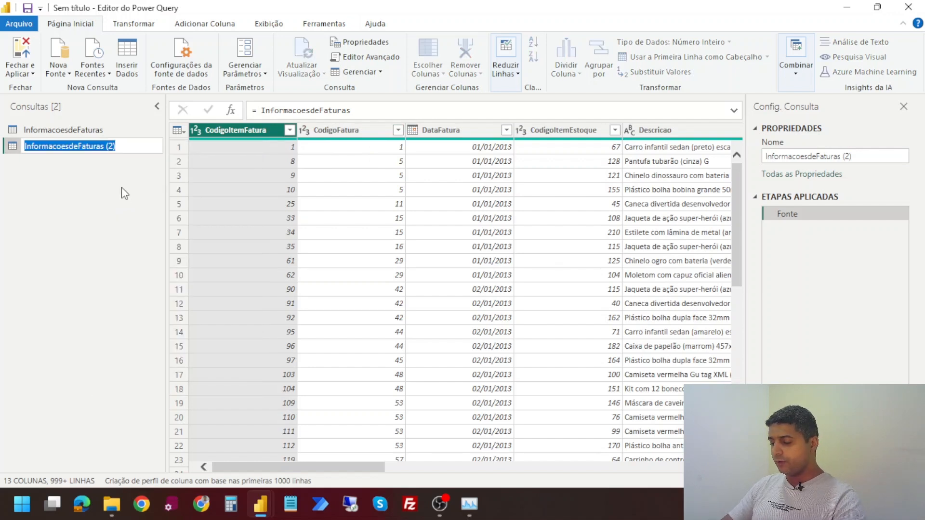
pyautogui.write('Info')
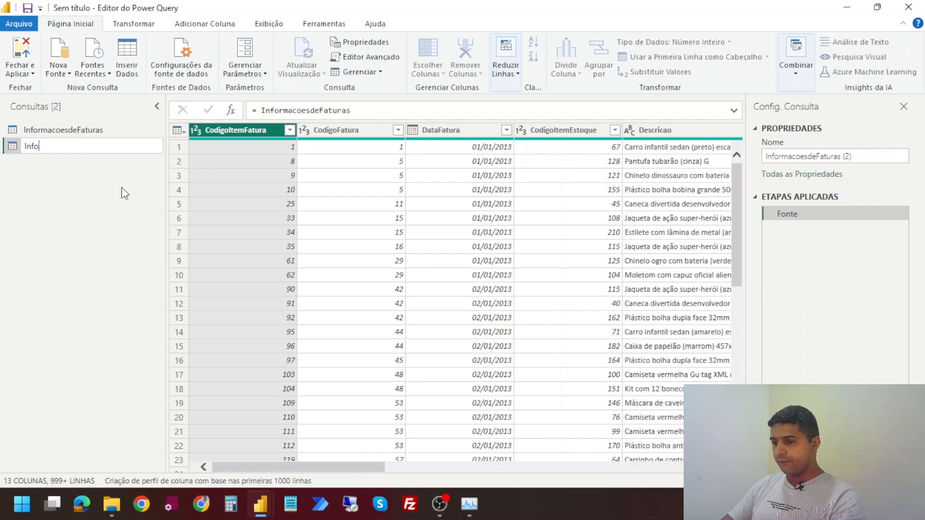
pyautogui.write('rmacoes')
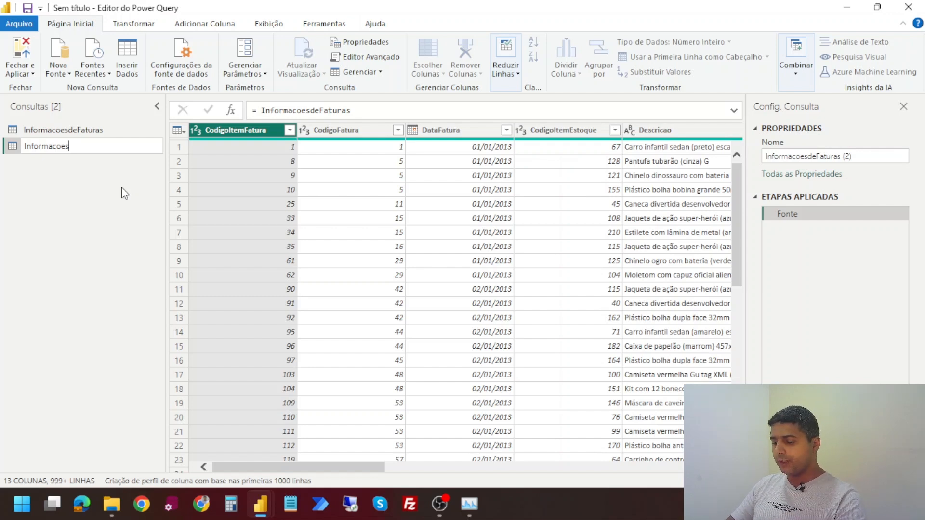
pyautogui.write('_A')
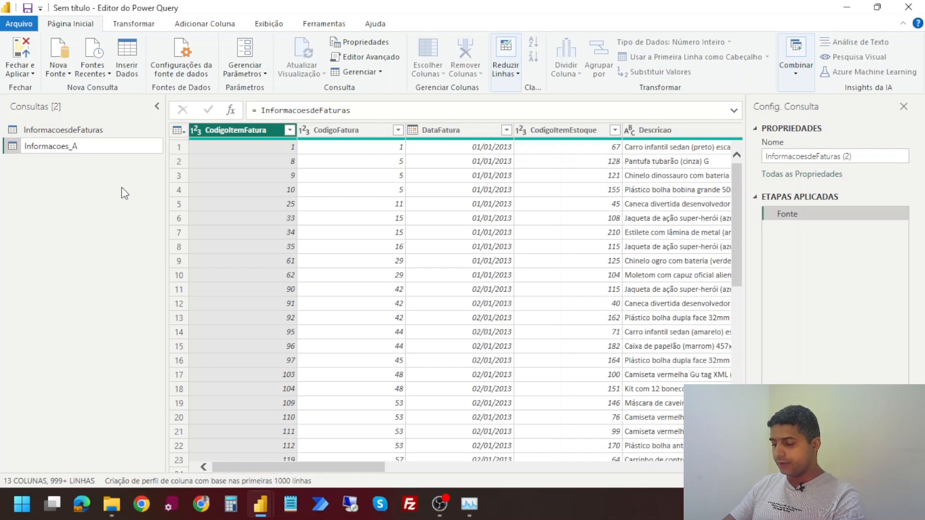
pyautogui.write('grupadas')
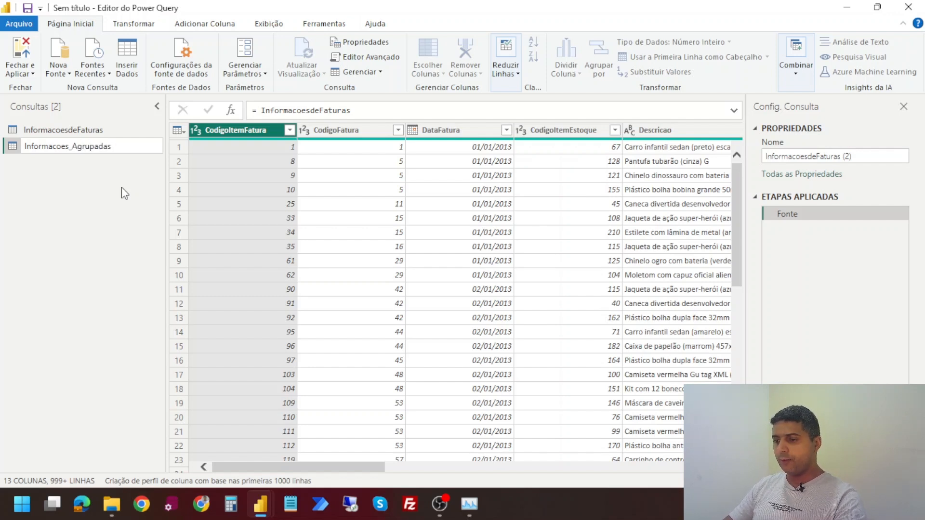
pyautogui.press('Return')
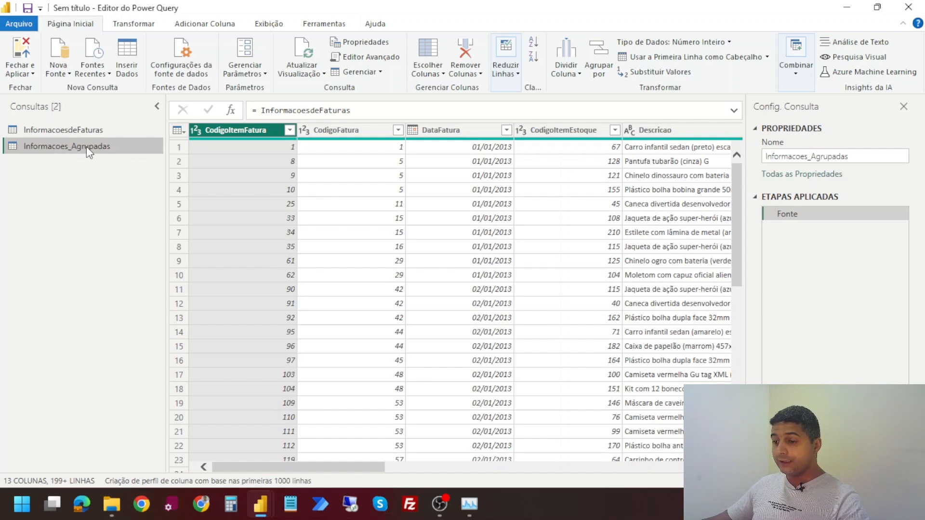
# Duplicate the DataFatura column in the Informacoes_Agrupadas query
pyautogui.moveTo(293, 467); pyautogui.dragTo(342, 476)
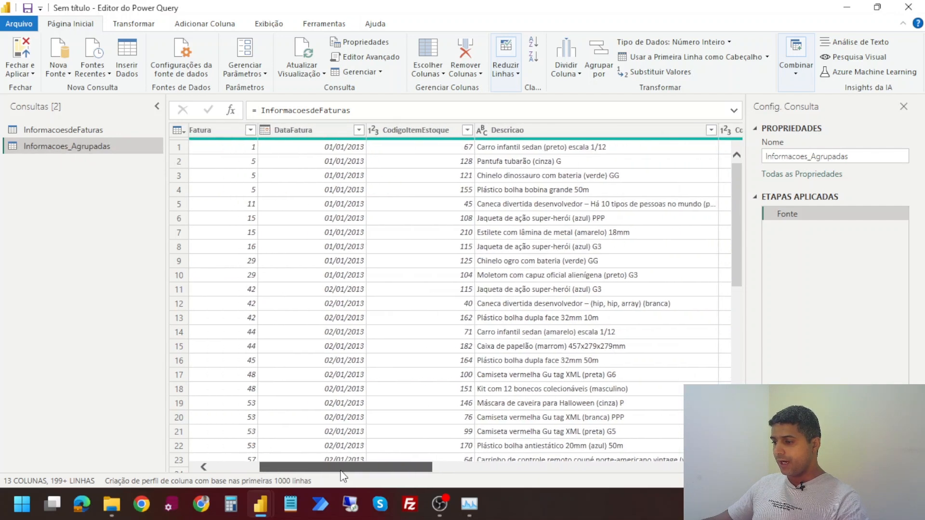
pyautogui.click(308, 130)
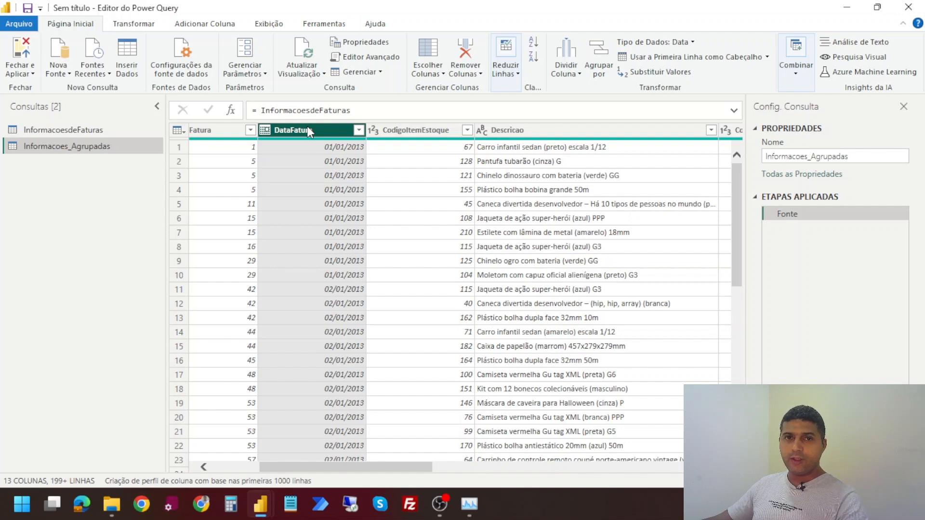
pyautogui.rightClick(307, 131)
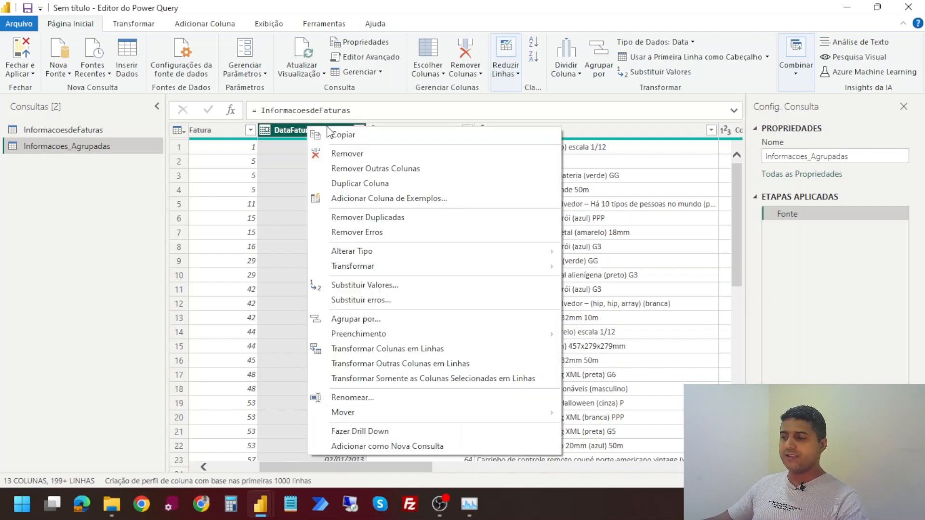
pyautogui.click(369, 184)
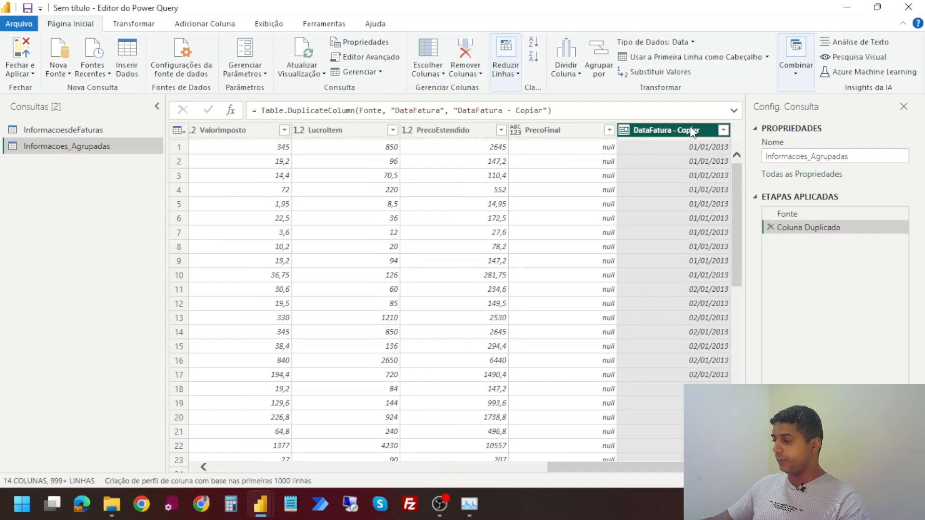
# Move the DataFatura - Copiar column from the end of the table to directly after DataFatura
pyautogui.moveTo(638, 126); pyautogui.dragTo(211, 131)
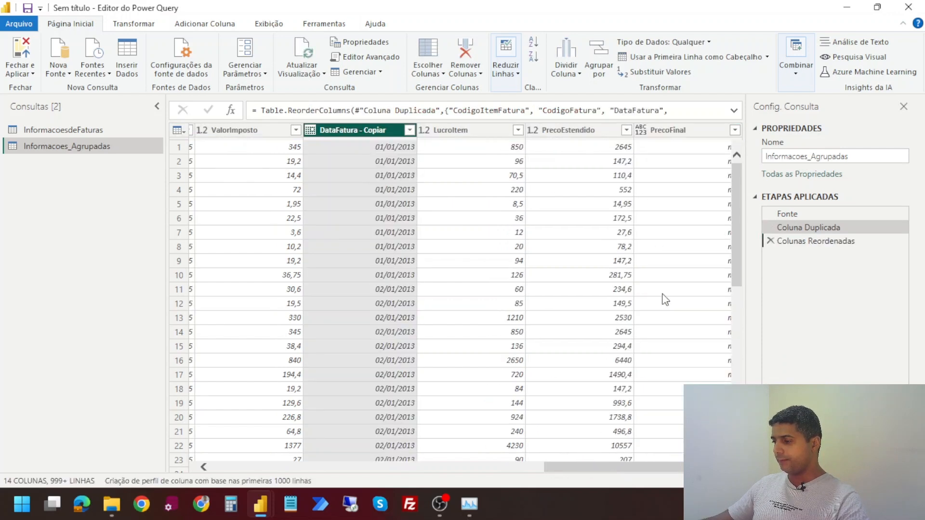
pyautogui.moveTo(397, 129); pyautogui.dragTo(214, 129)
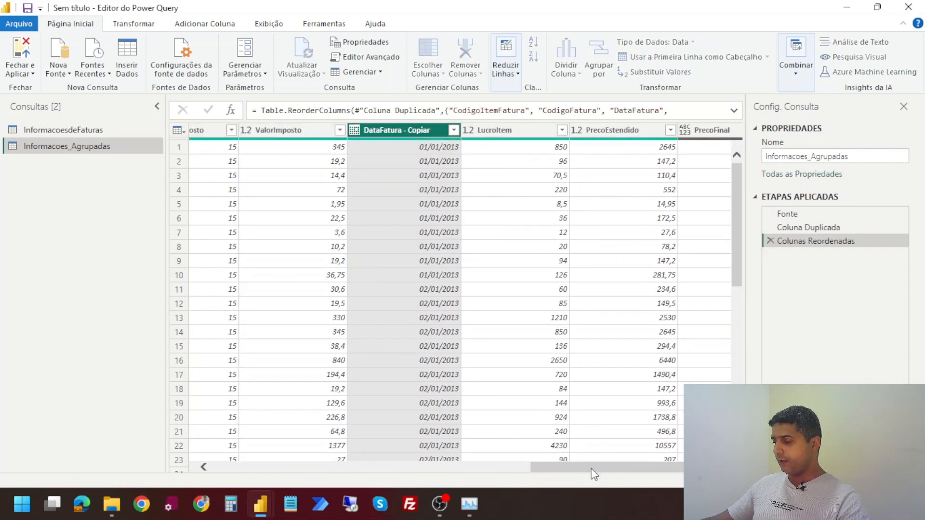
pyautogui.moveTo(637, 467); pyautogui.dragTo(527, 467)
pyautogui.moveTo(641, 129); pyautogui.dragTo(222, 131)
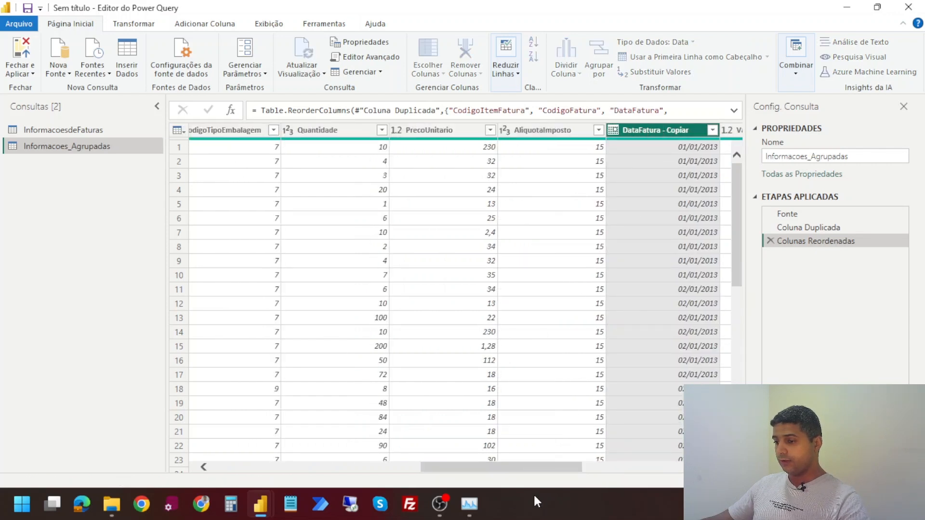
pyautogui.moveTo(525, 468); pyautogui.dragTo(421, 469)
pyautogui.moveTo(662, 130); pyautogui.dragTo(224, 130)
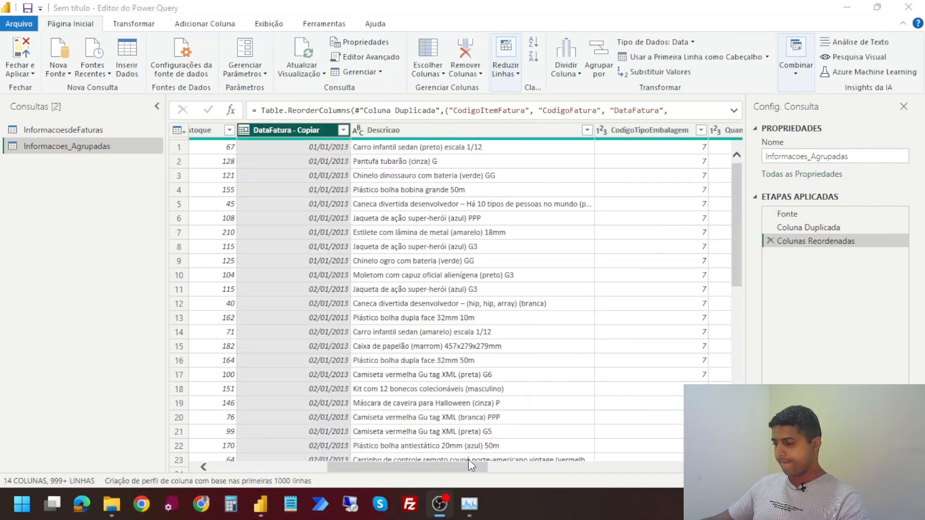
pyautogui.moveTo(427, 468); pyautogui.dragTo(334, 471)
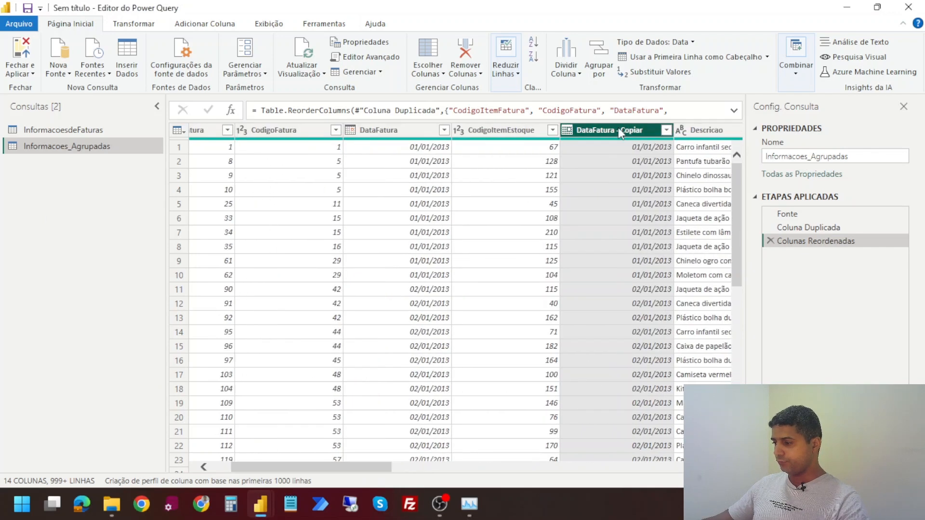
pyautogui.moveTo(617, 127); pyautogui.dragTo(498, 126)
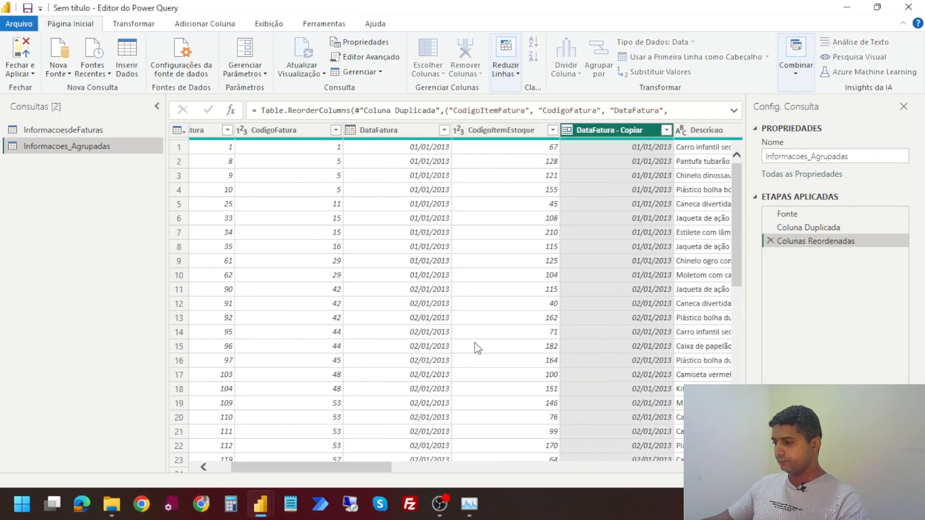
pyautogui.moveTo(362, 468); pyautogui.dragTo(385, 475)
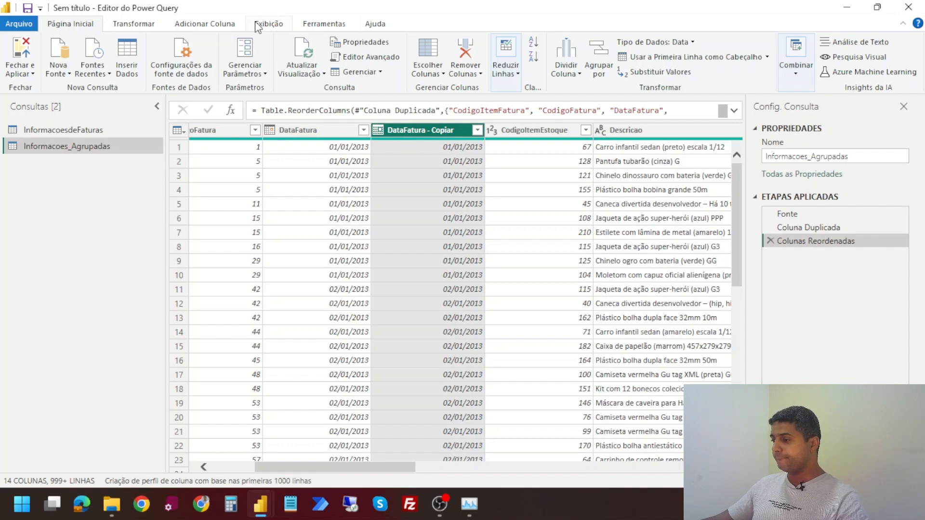
# Compare the transformation options offered for the DataFatura - Copiar date column with those for the CodigoItemEstoque whole-number column
pyautogui.click(146, 25)
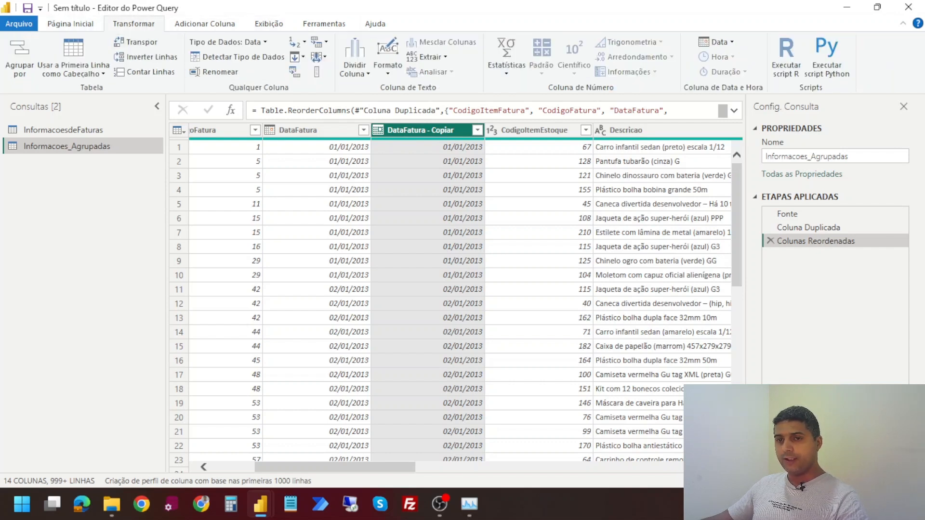
pyautogui.hotkey('alt', 'Tab')
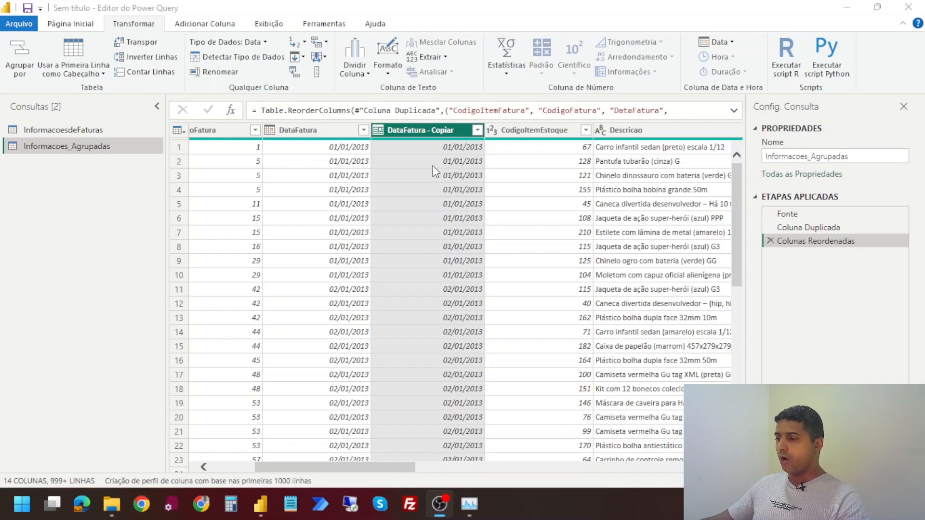
pyautogui.click(398, 161)
pyautogui.click(408, 132)
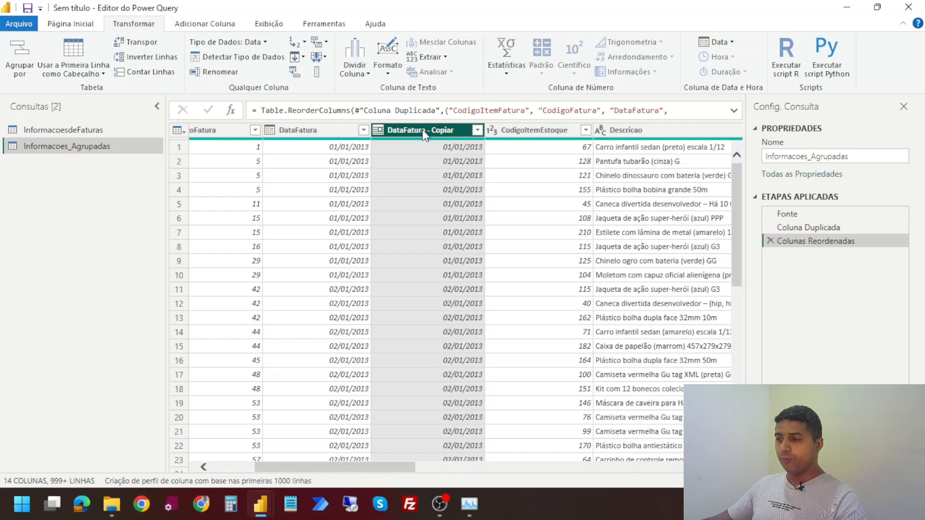
pyautogui.click(441, 56)
pyautogui.click(441, 56)
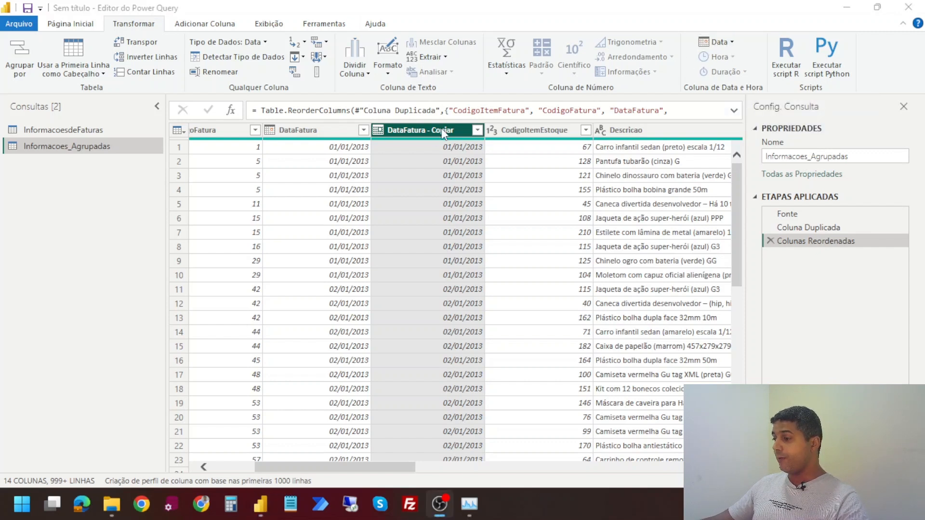
pyautogui.click(529, 134)
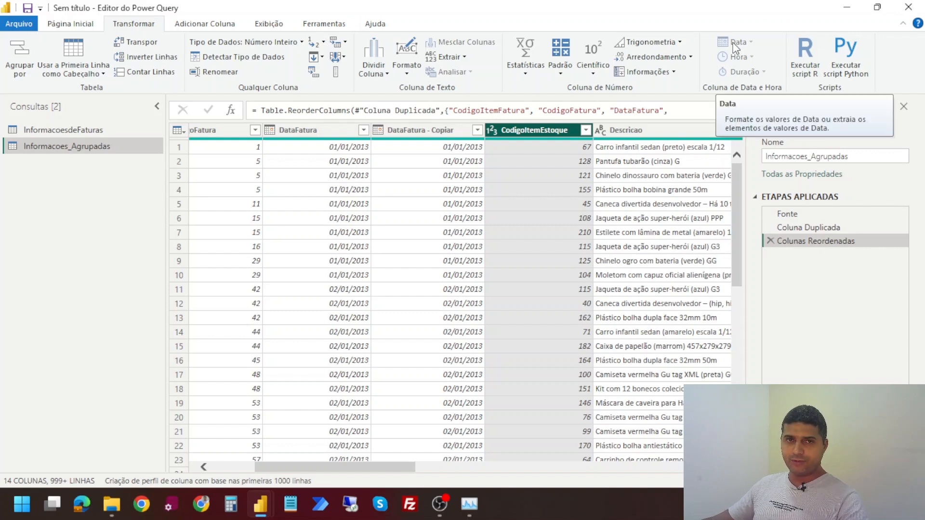
pyautogui.click(431, 132)
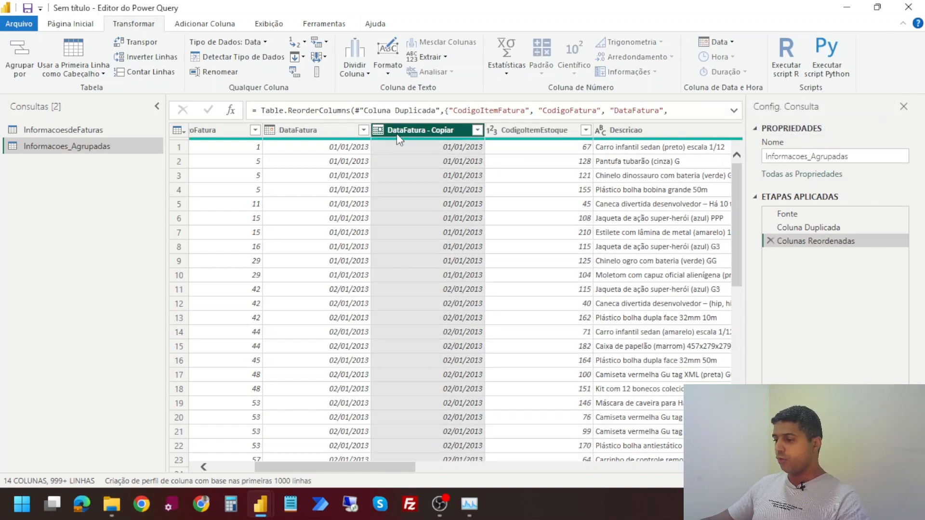
pyautogui.click(379, 132)
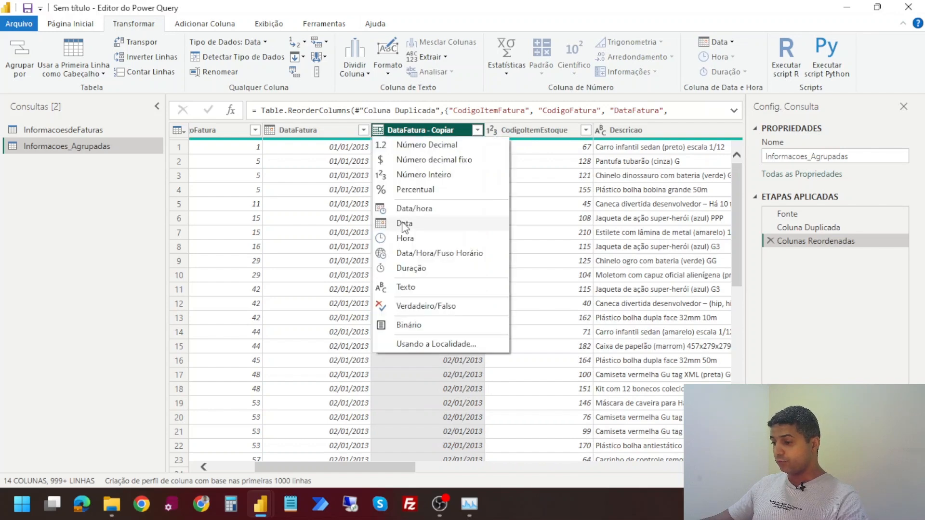
pyautogui.click(536, 165)
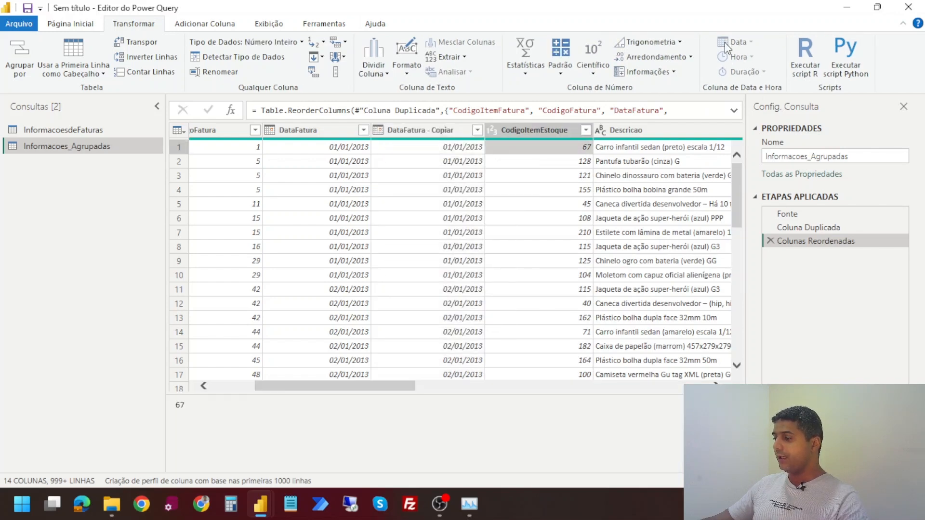
# Transform the DataFatura - Copiar column's dates into month names (Nome do Mês)
pyautogui.click(421, 130)
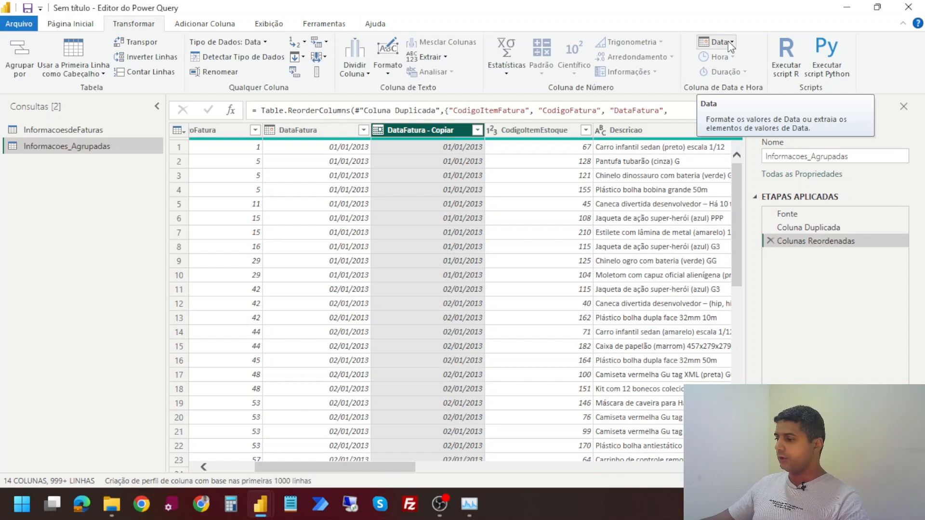
pyautogui.click(728, 41)
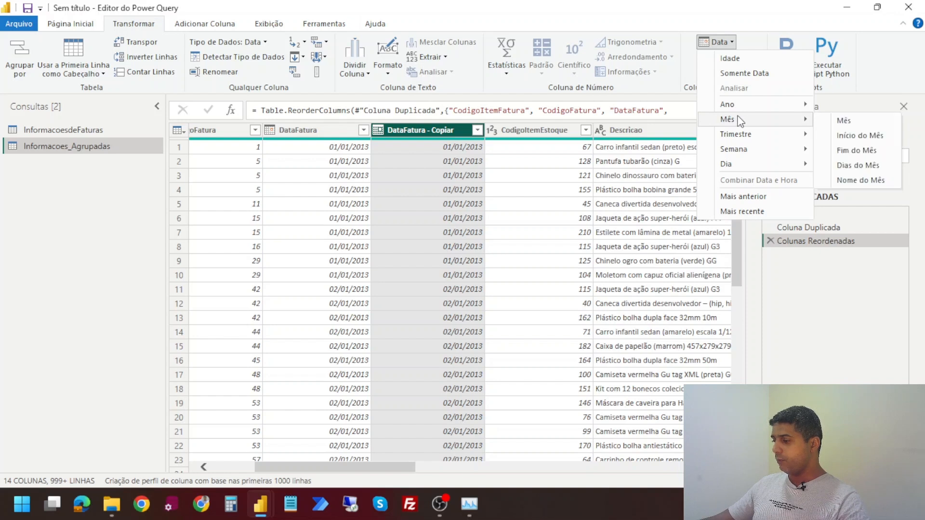
pyautogui.moveTo(745, 113)
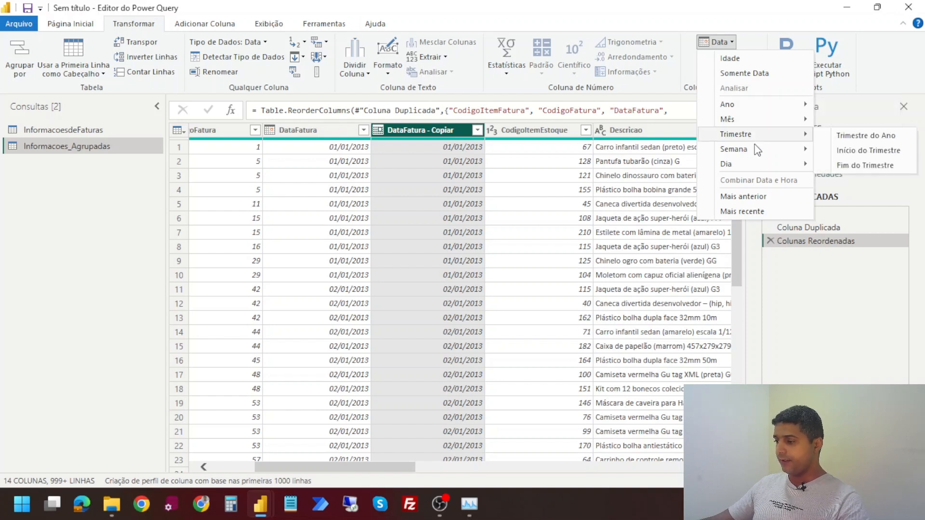
pyautogui.moveTo(758, 168)
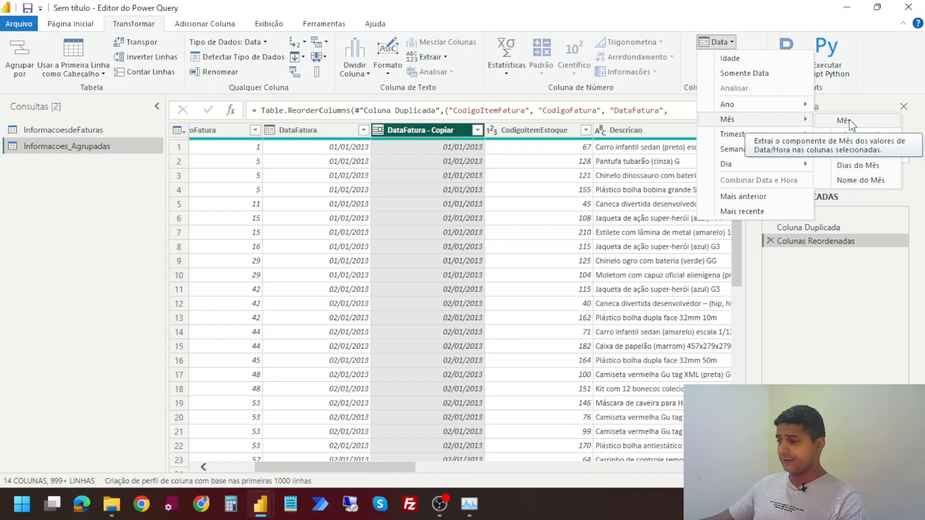
pyautogui.click(862, 180)
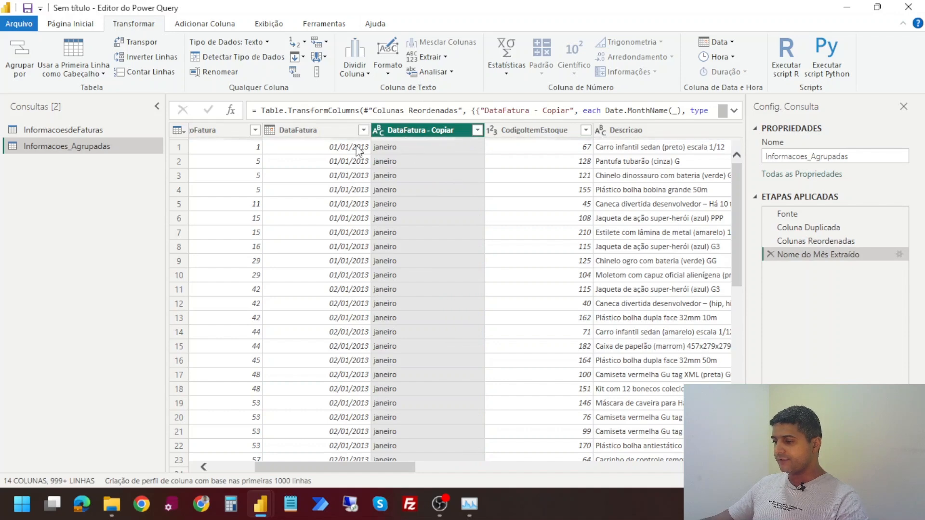
# Filter the DataFatura column to only 23/02/2013 to check the extracted month name on a February date
pyautogui.scroll(-9, 398, 222)
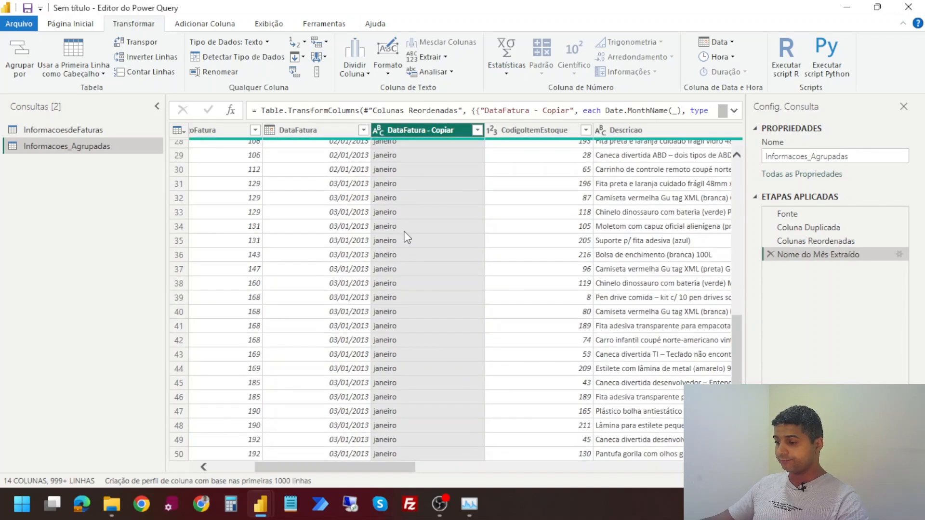
pyautogui.scroll(-20, 407, 237)
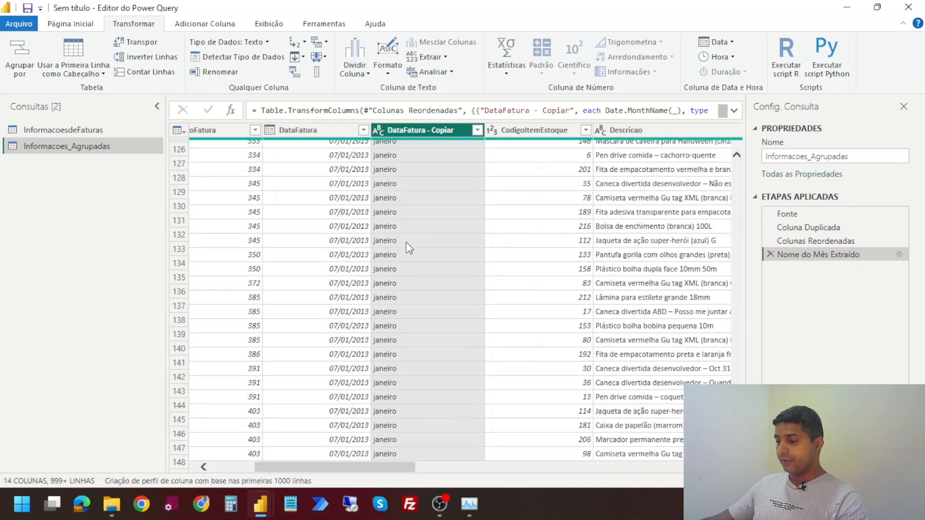
pyautogui.scroll(-18, 407, 243)
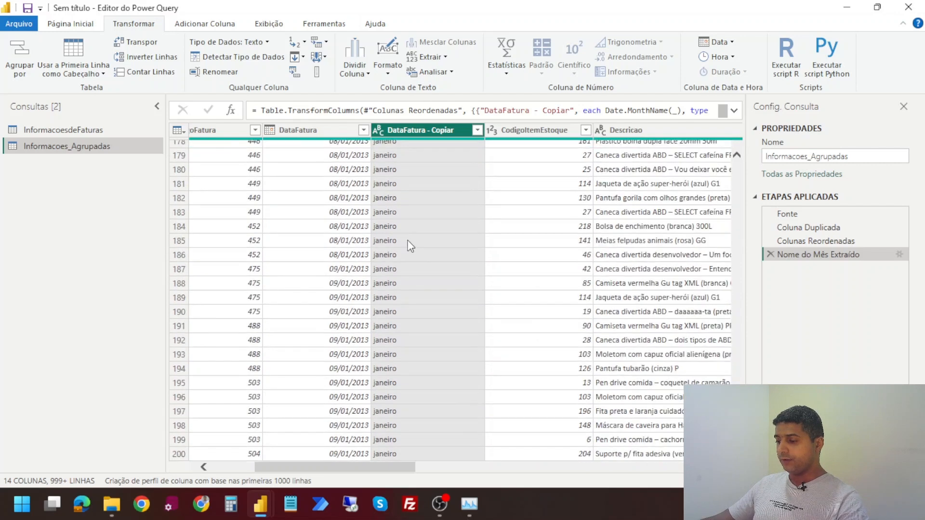
pyautogui.scroll(-20, 409, 245)
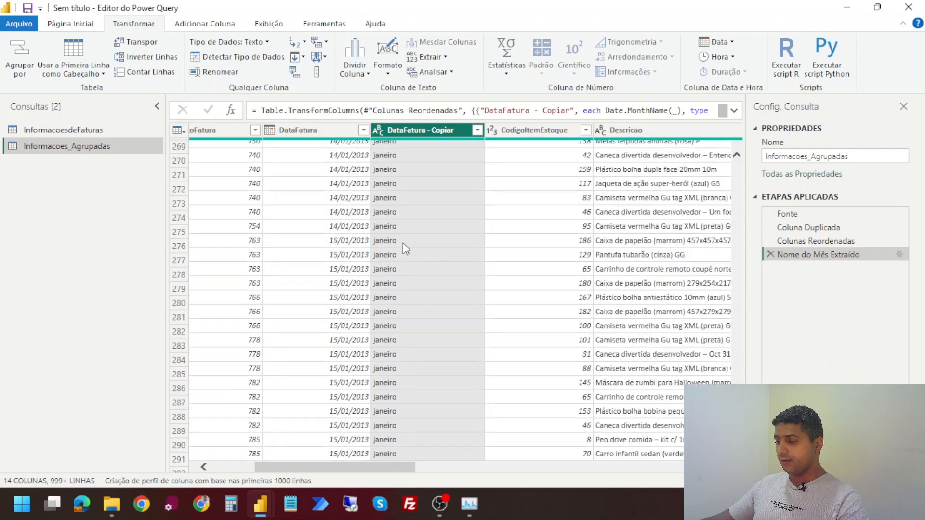
pyautogui.click(365, 131)
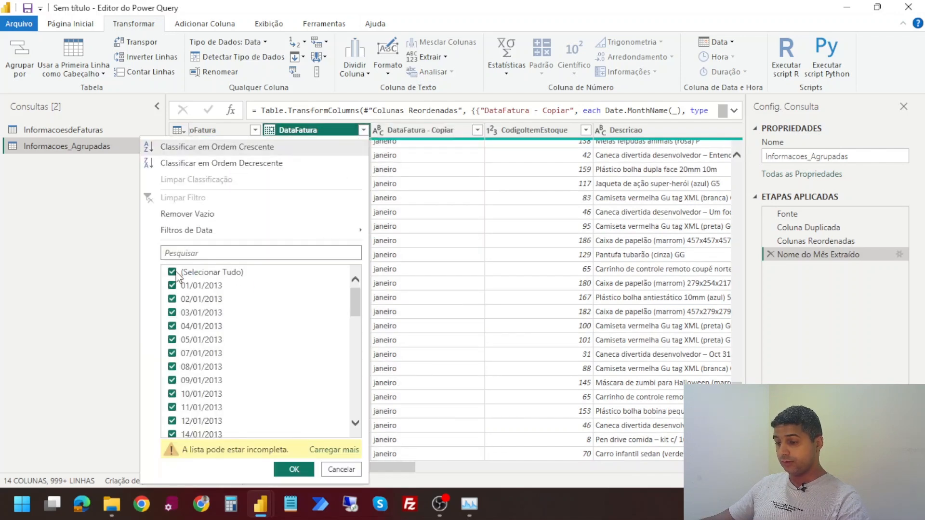
pyautogui.scroll(-12, 175, 277)
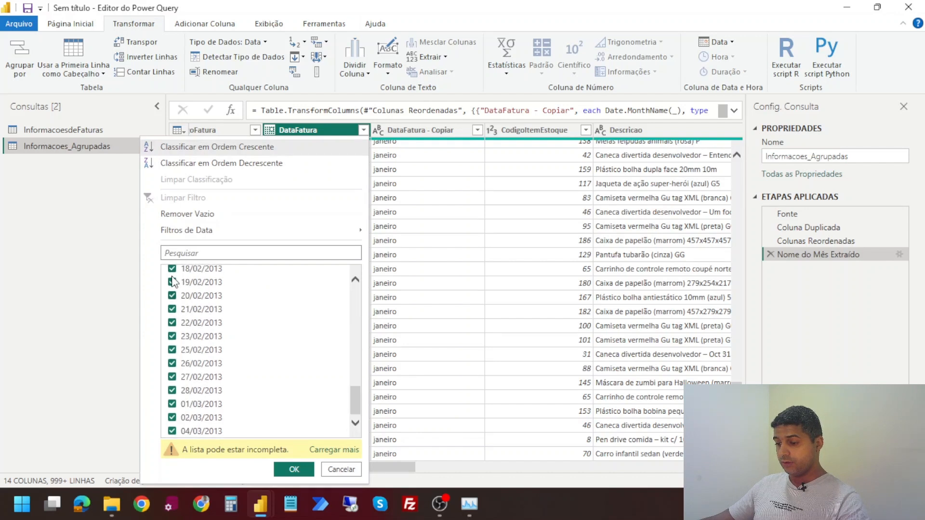
pyautogui.scroll(12, 174, 277)
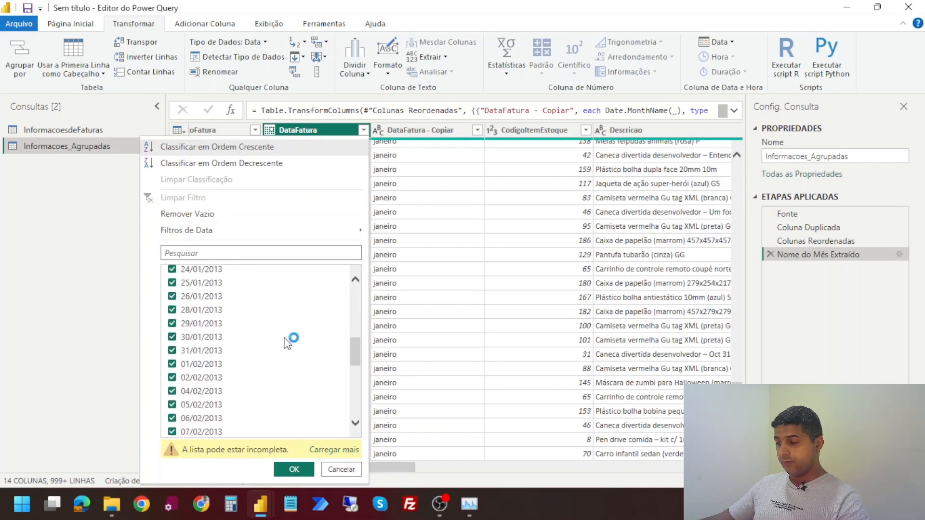
pyautogui.click(175, 277)
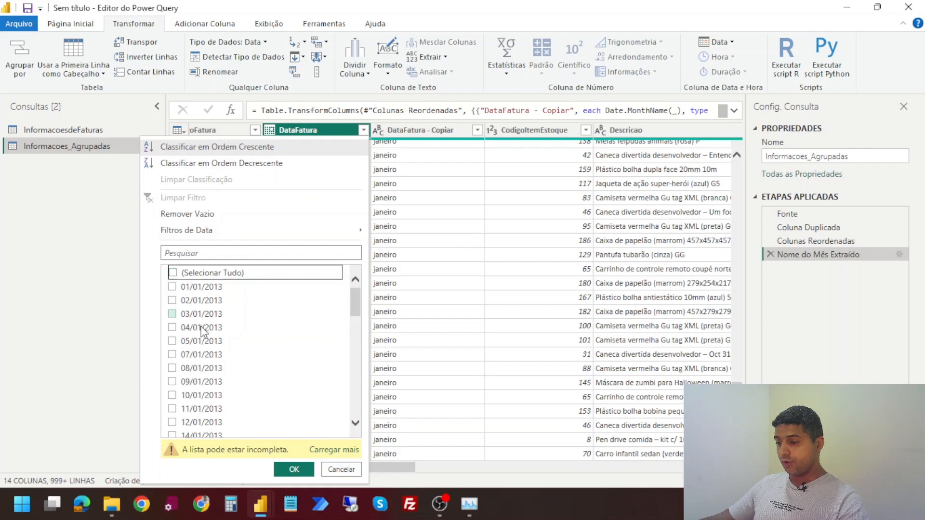
pyautogui.scroll(-10, 202, 333)
pyautogui.scroll(-3, 202, 336)
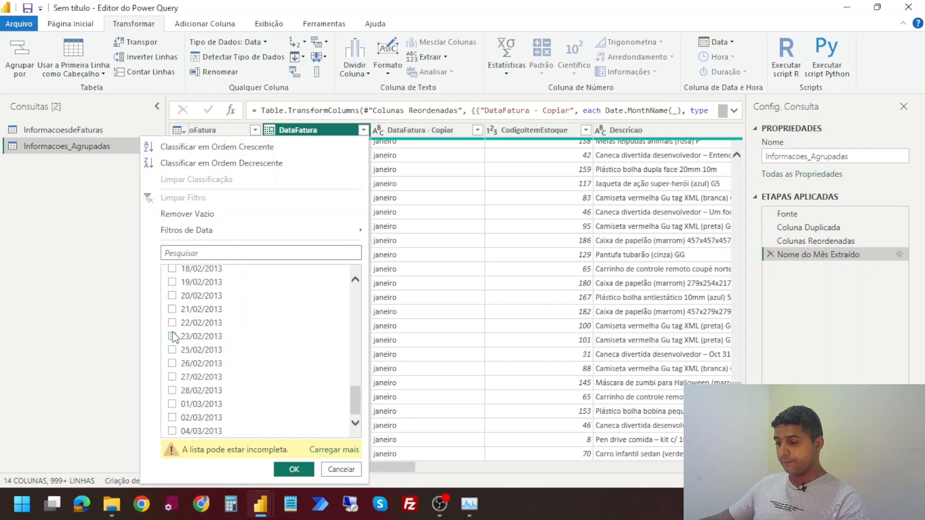
pyautogui.click(172, 336)
pyautogui.click(294, 469)
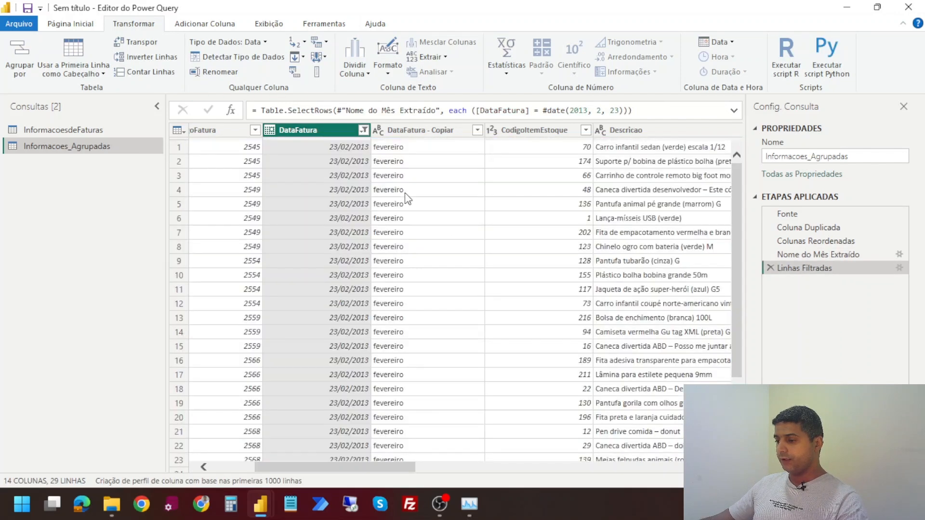
# Remove the Linhas Filtradas step from the Informacoes_Agrupadas query
pyautogui.click(400, 219)
pyautogui.click(401, 245)
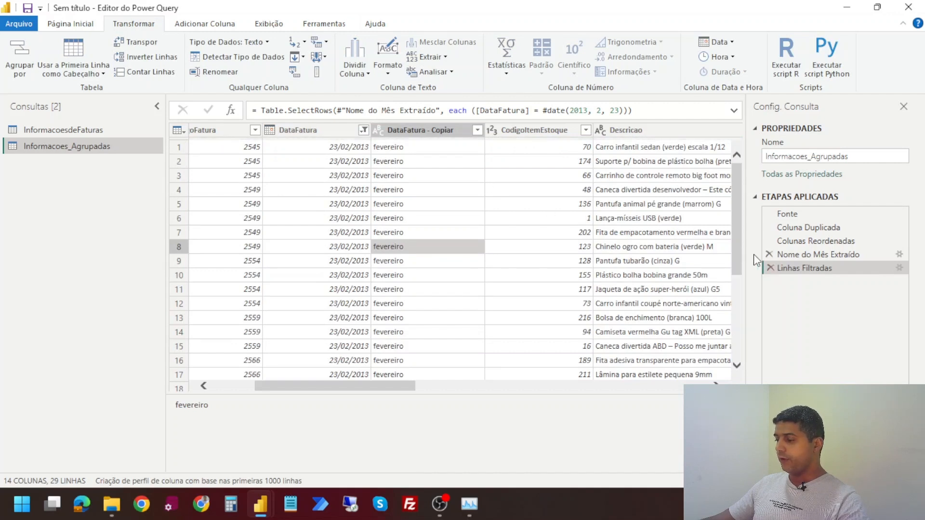
pyautogui.click(768, 268)
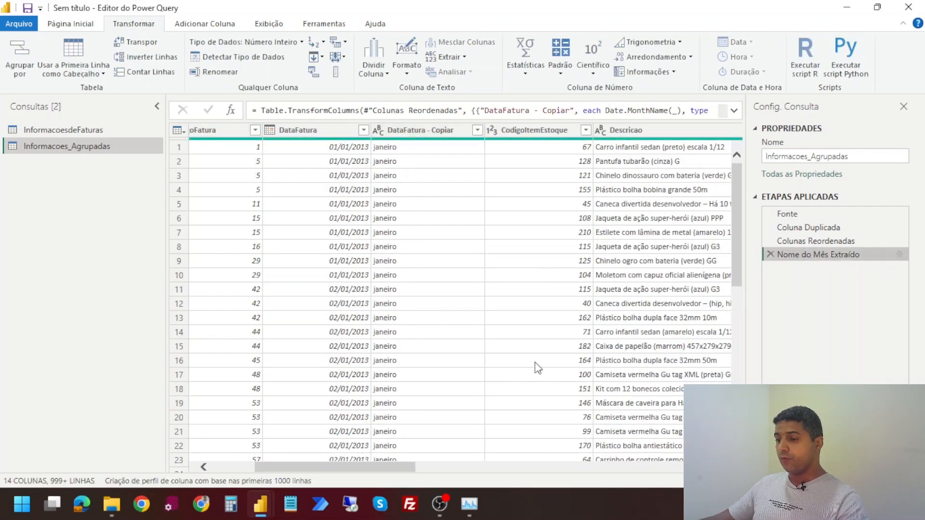
# Rename the DataFatura - Copiar column as mes
pyautogui.click(414, 129)
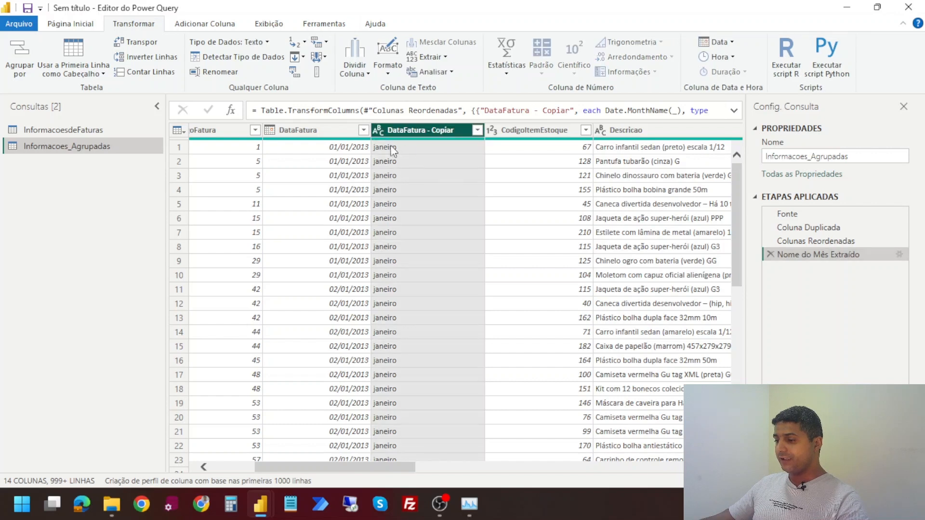
pyautogui.doubleClick(412, 130)
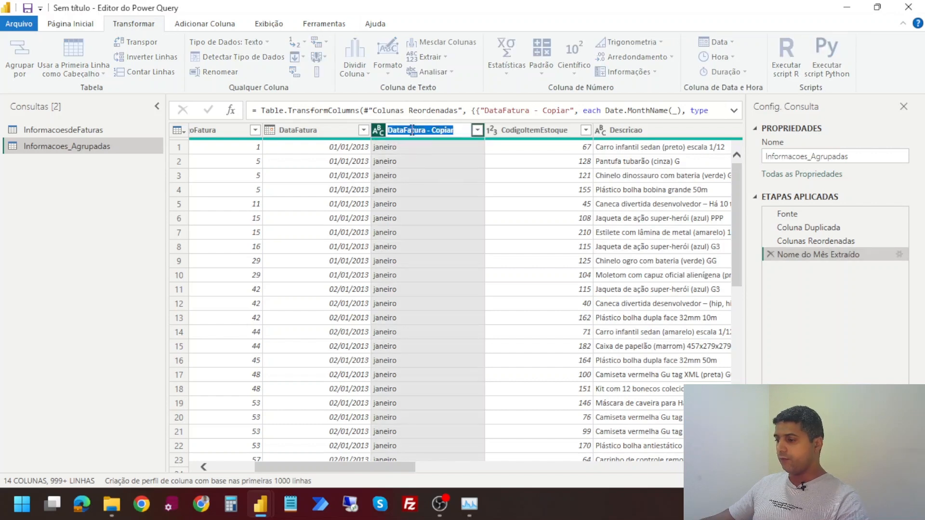
pyautogui.write('mes')
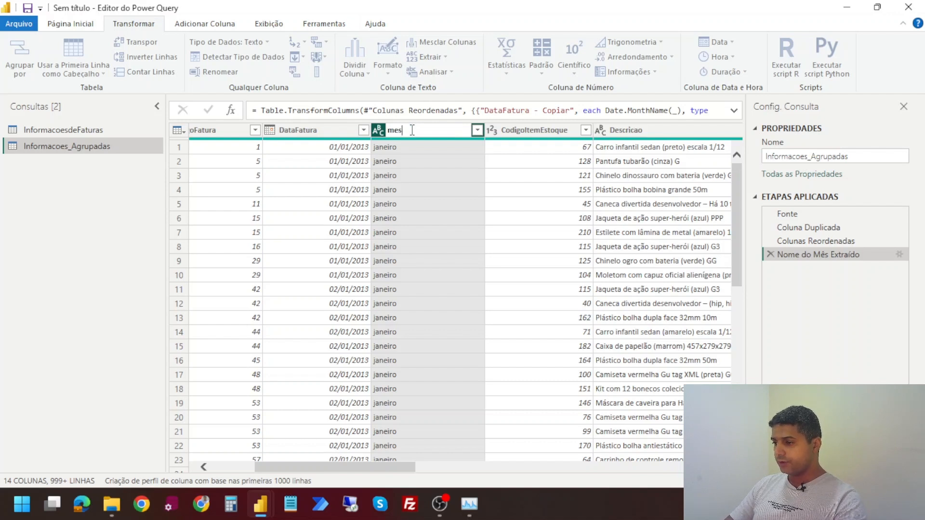
pyautogui.press('Return')
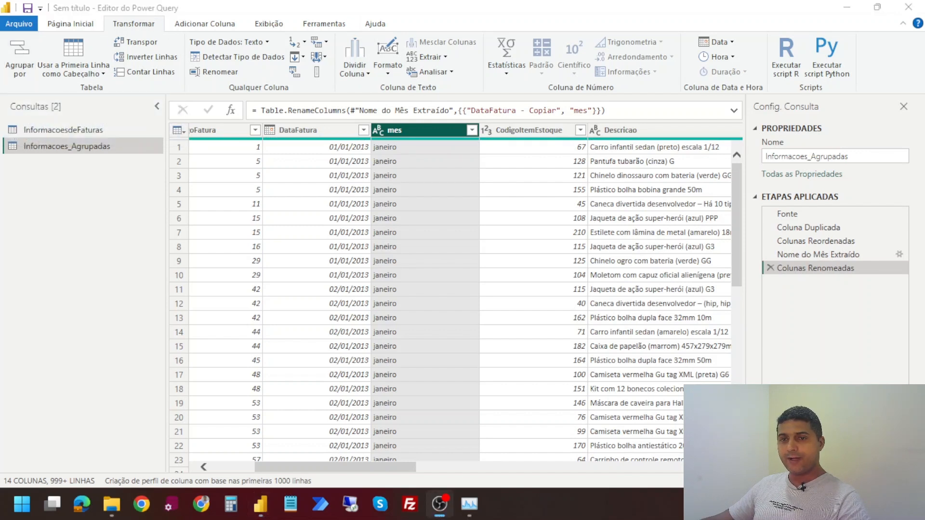
# Start a Group By (Agrupar por) on the mes column, compare the Básico and Avançadas modes, and keep Básico
pyautogui.click(19, 60)
pyautogui.click(19, 60)
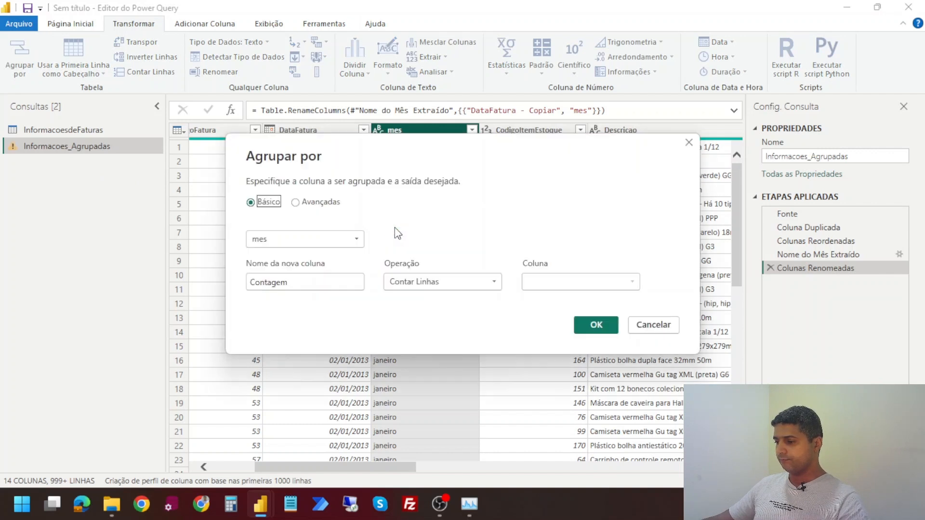
pyautogui.hotkey('alt', 'Tab')
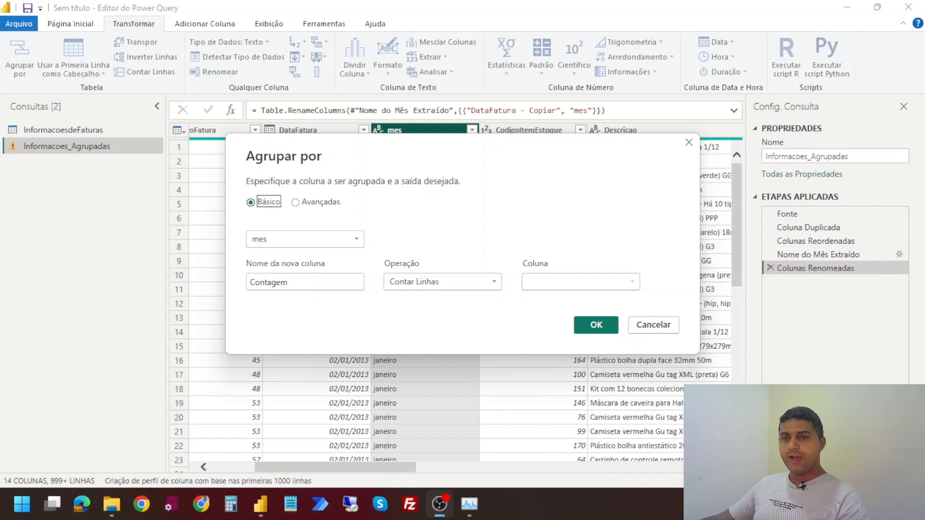
pyautogui.click(265, 204)
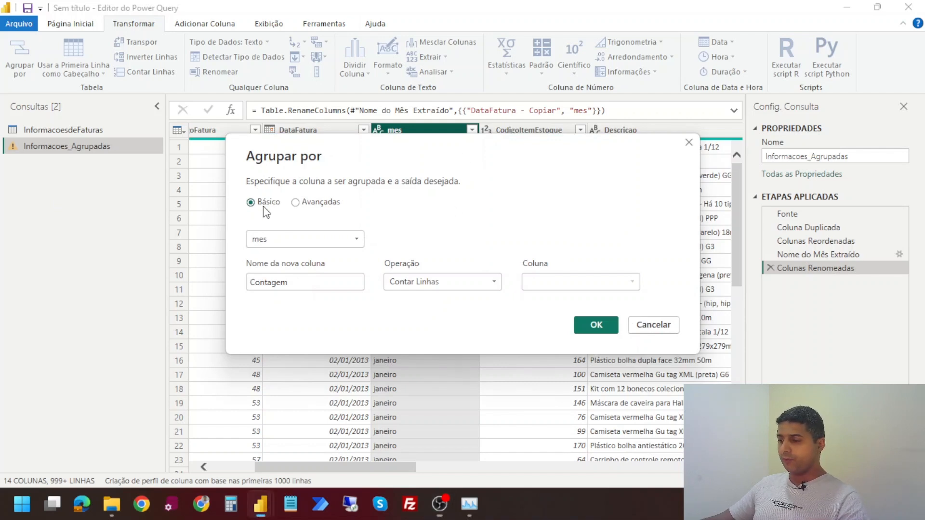
pyautogui.click(302, 206)
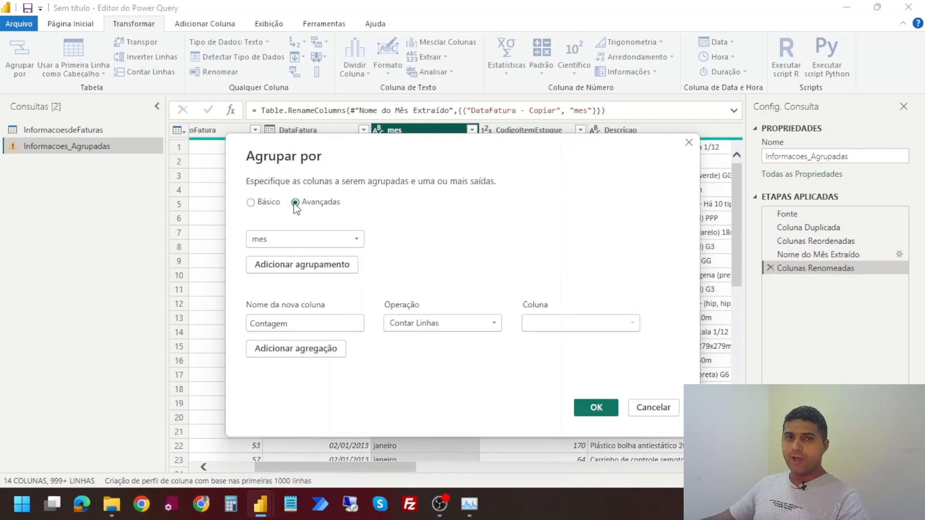
pyautogui.click(264, 204)
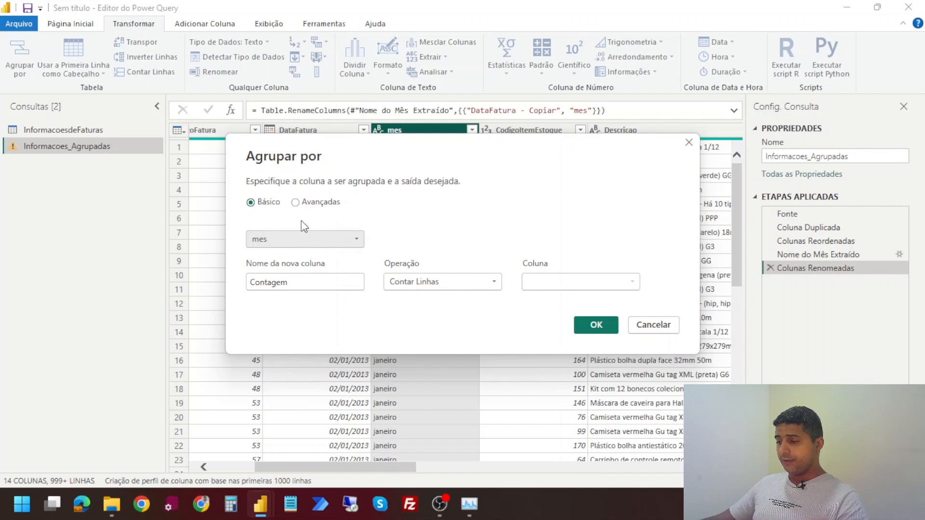
pyautogui.moveTo(404, 152); pyautogui.dragTo(417, 209)
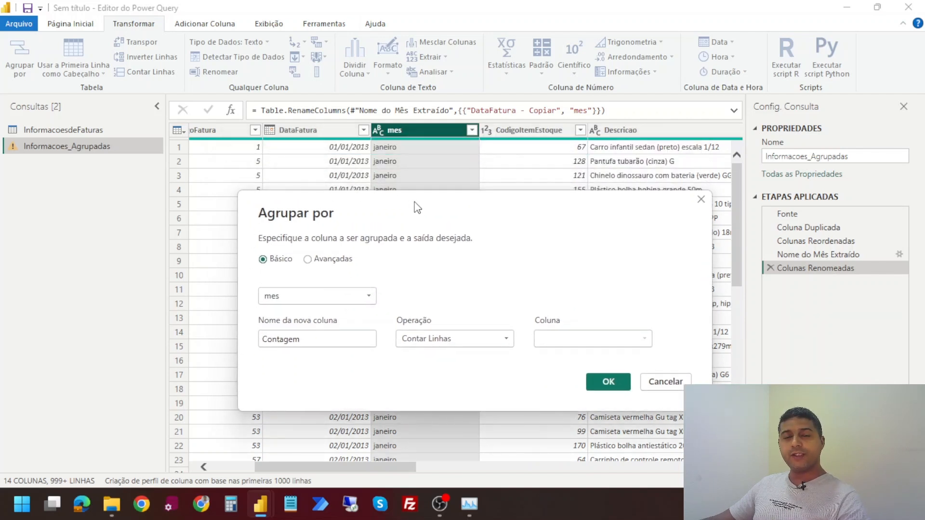
pyautogui.click(318, 294)
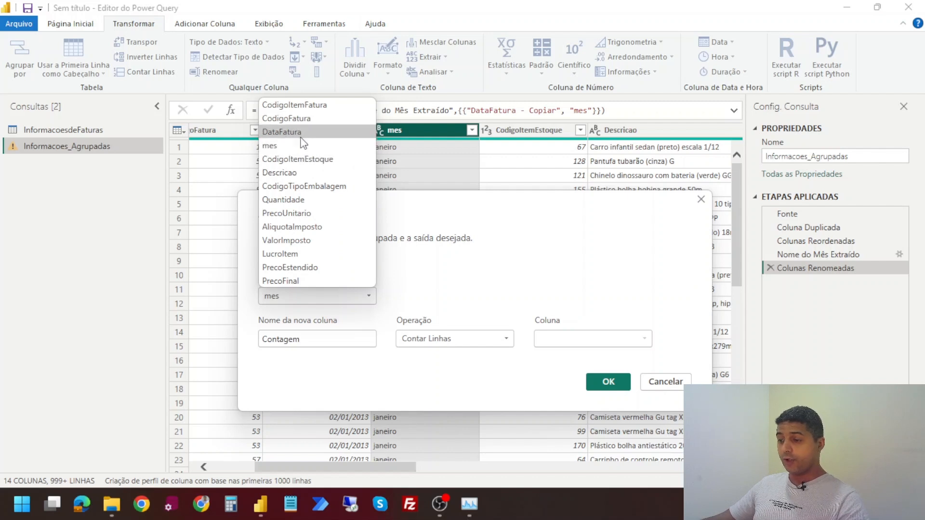
pyautogui.click(309, 295)
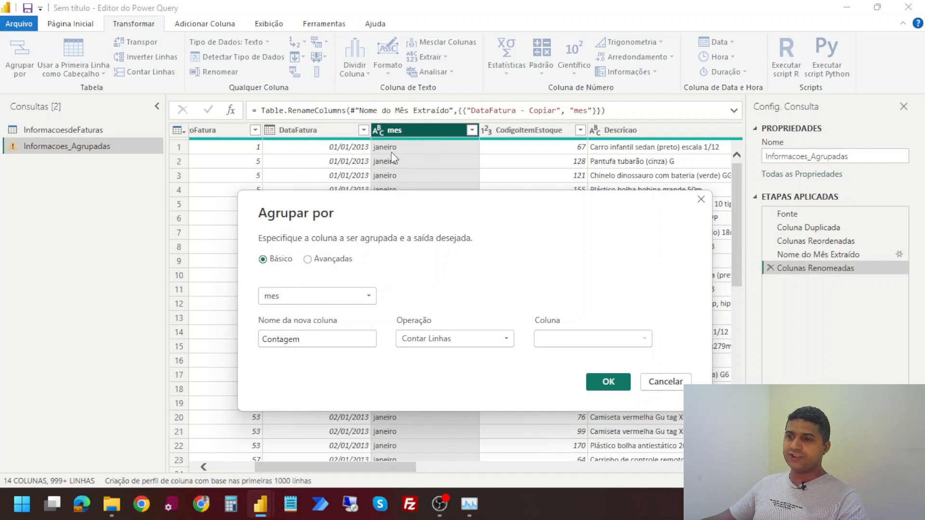
# Name the new aggregated column Soma, set it to sum (Soma) the PrecoFinal column, and apply the grouping by mes
pyautogui.click(320, 341)
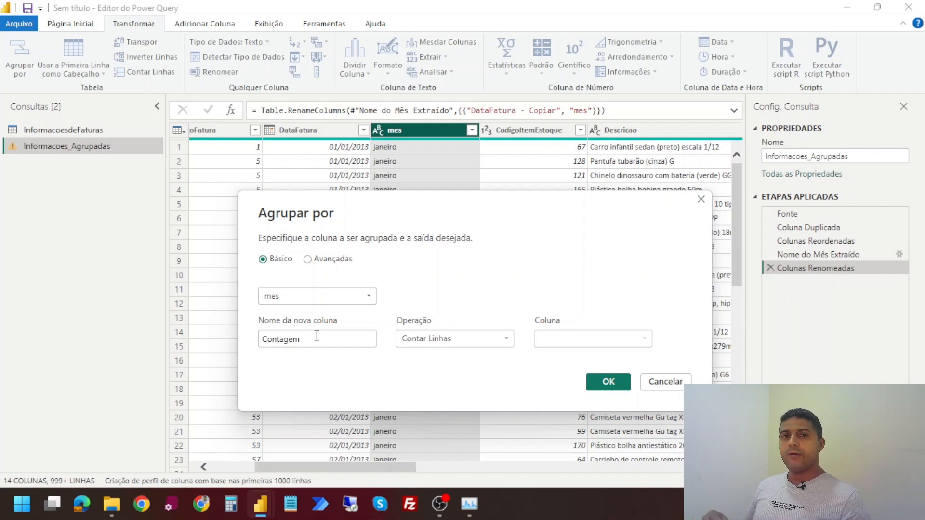
pyautogui.moveTo(305, 338); pyautogui.dragTo(248, 345)
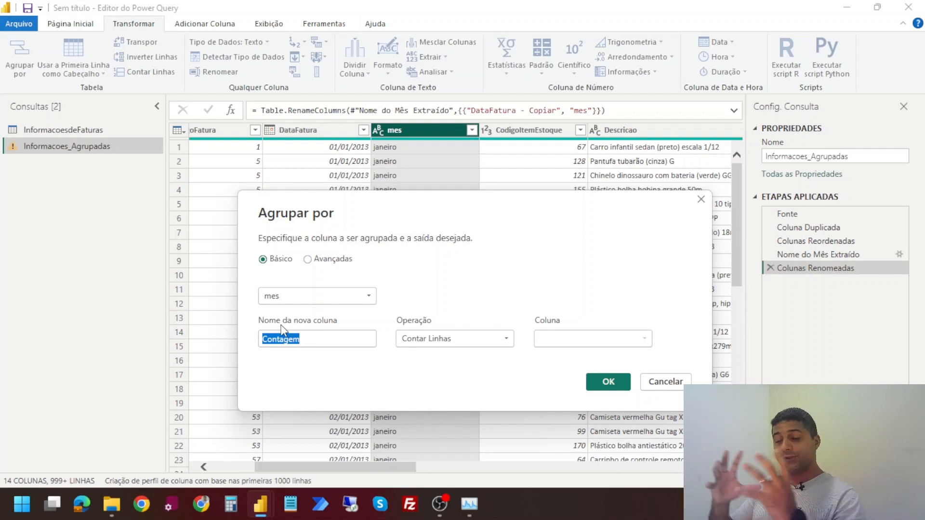
pyautogui.write('Soma')
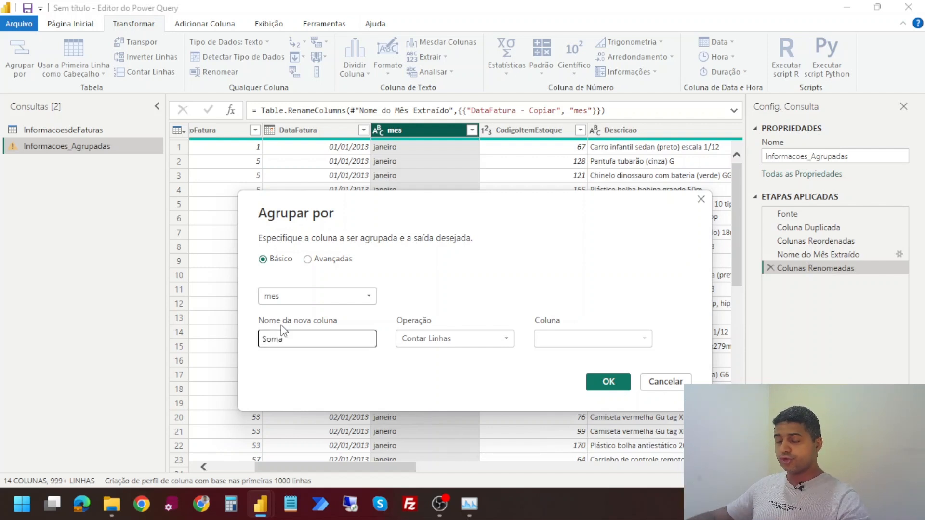
pyautogui.click(457, 343)
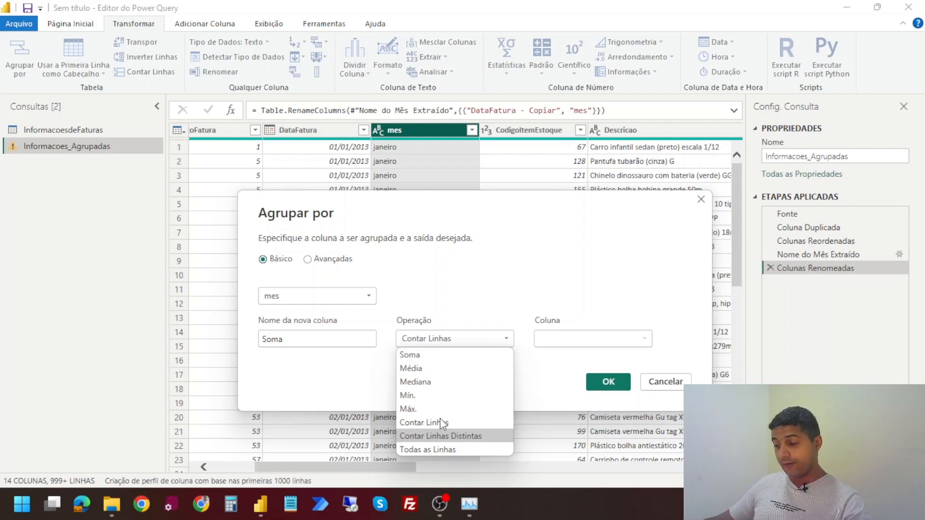
pyautogui.click(408, 357)
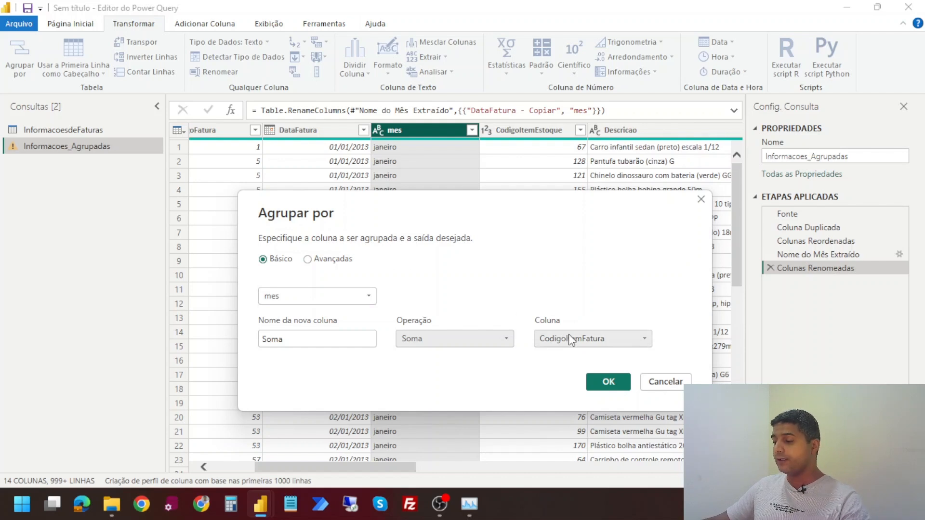
pyautogui.click(583, 338)
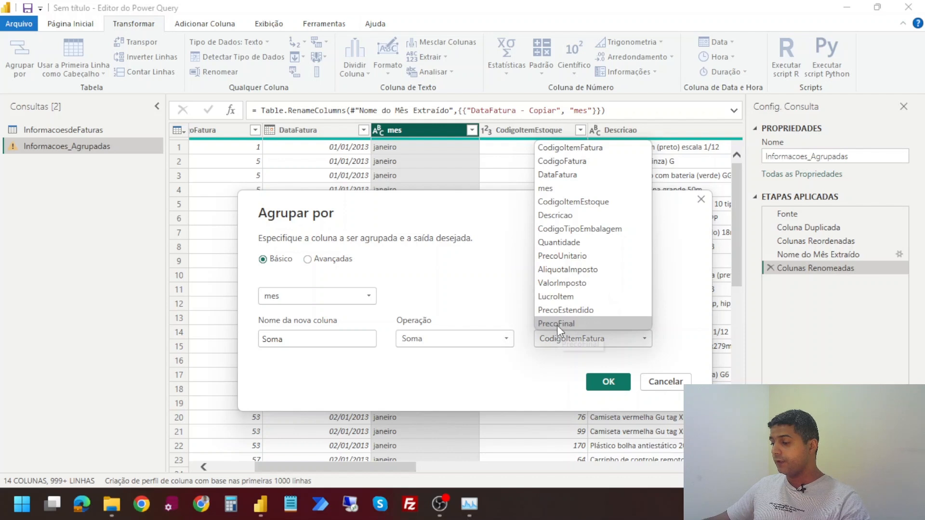
pyautogui.click(569, 323)
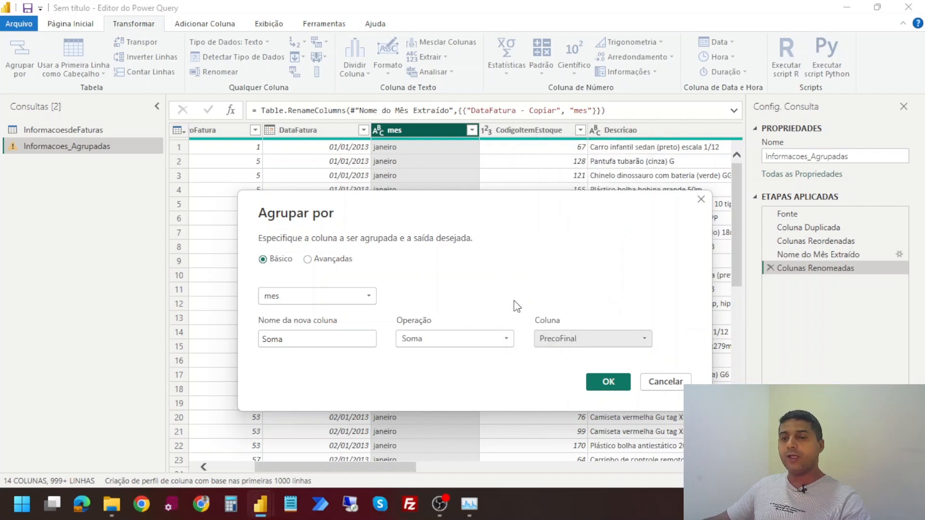
pyautogui.click(607, 382)
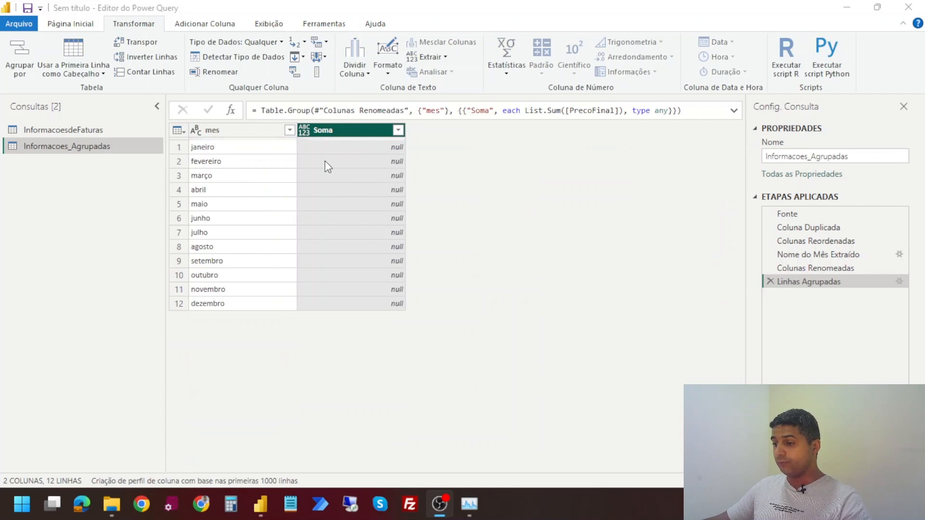
# Try the Número decimal fixo data type on the Soma column and remove the resulting Tipo Alterado step
pyautogui.click(305, 131)
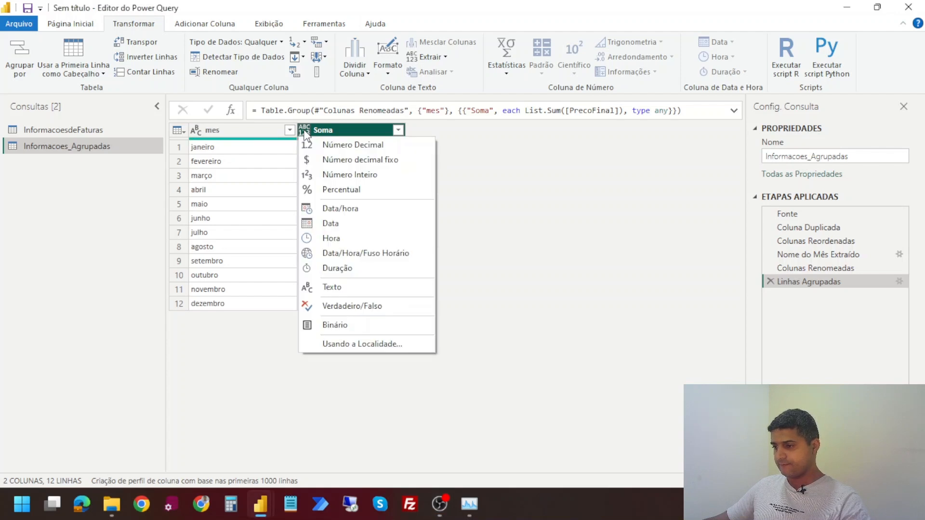
pyautogui.click(405, 159)
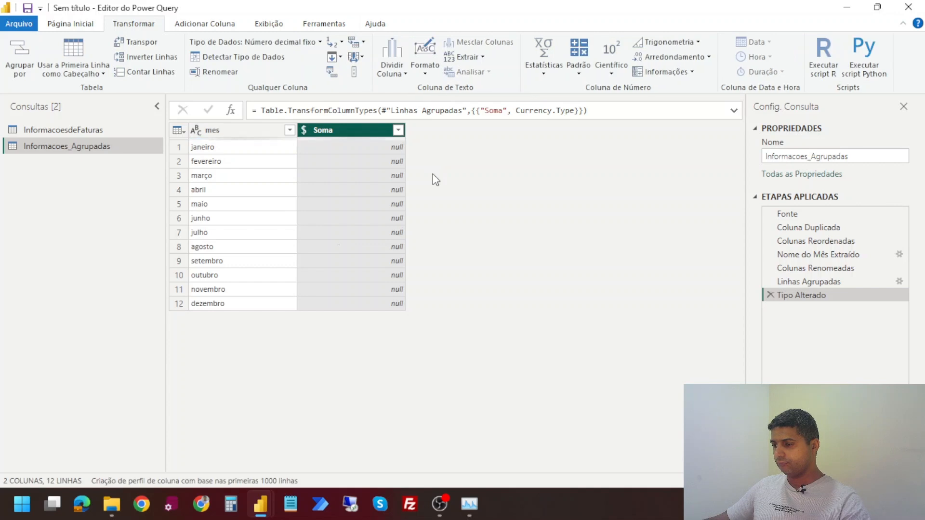
pyautogui.click(770, 295)
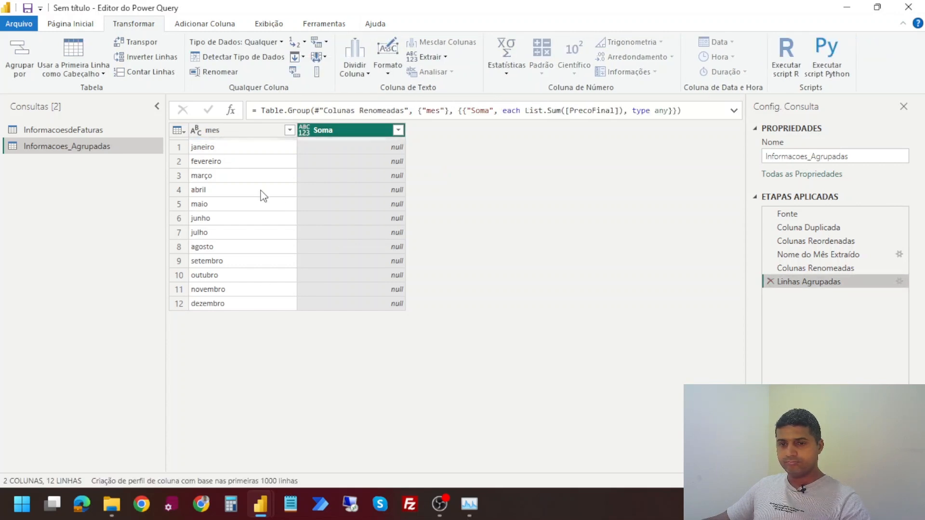
# Remove the Linhas Agrupadas step and examine the values in the PrecoFinal column
pyautogui.click(770, 281)
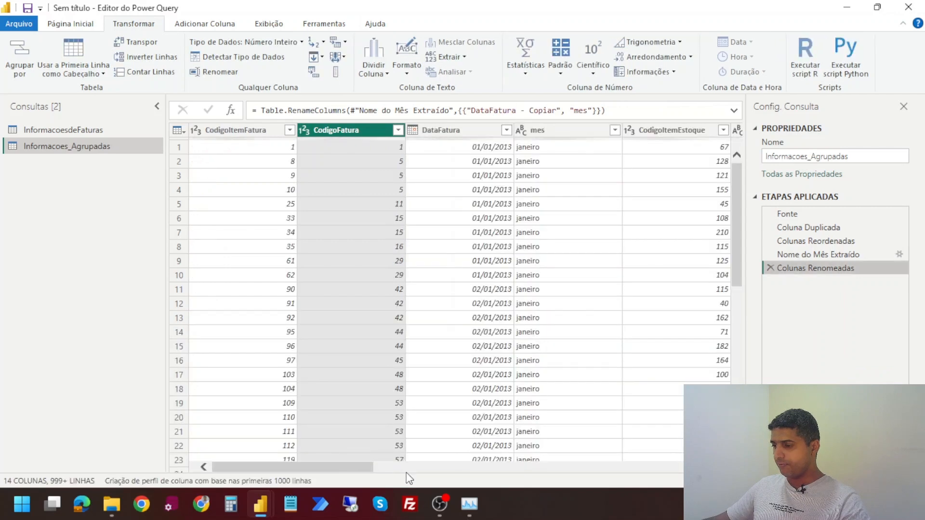
pyautogui.moveTo(361, 467); pyautogui.dragTo(696, 467)
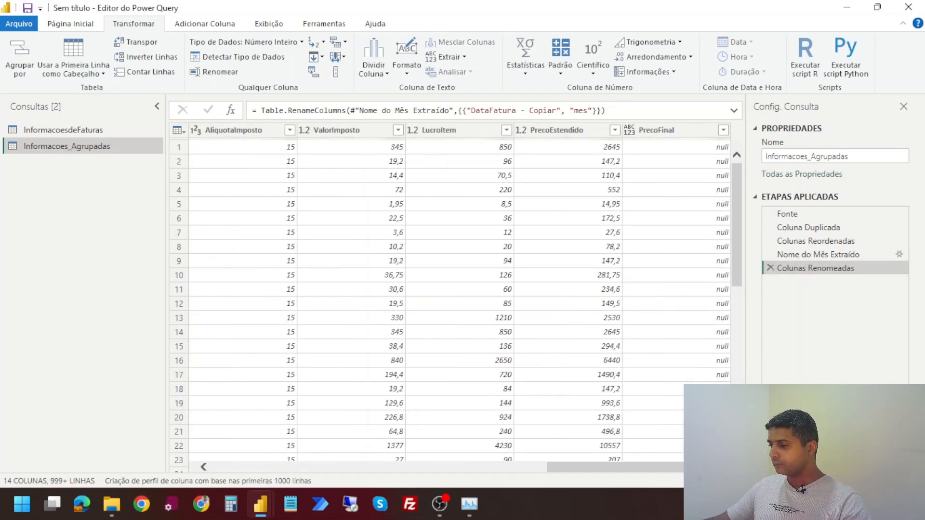
pyautogui.scroll(-1, 682, 229)
pyautogui.scroll(-8, 682, 228)
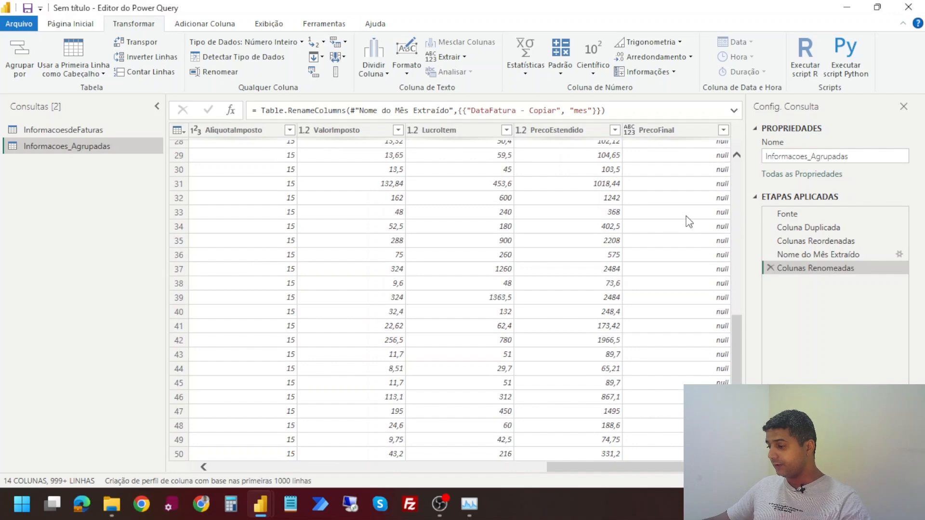
pyautogui.scroll(9, 679, 220)
pyautogui.click(682, 135)
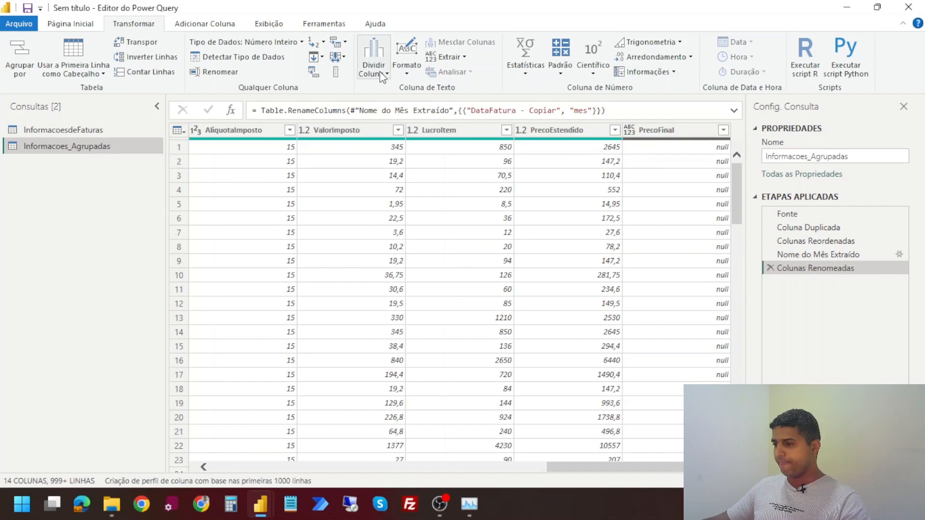
# Start a new basic Group By (Agrupar por) with mes as the grouping column
pyautogui.click(18, 57)
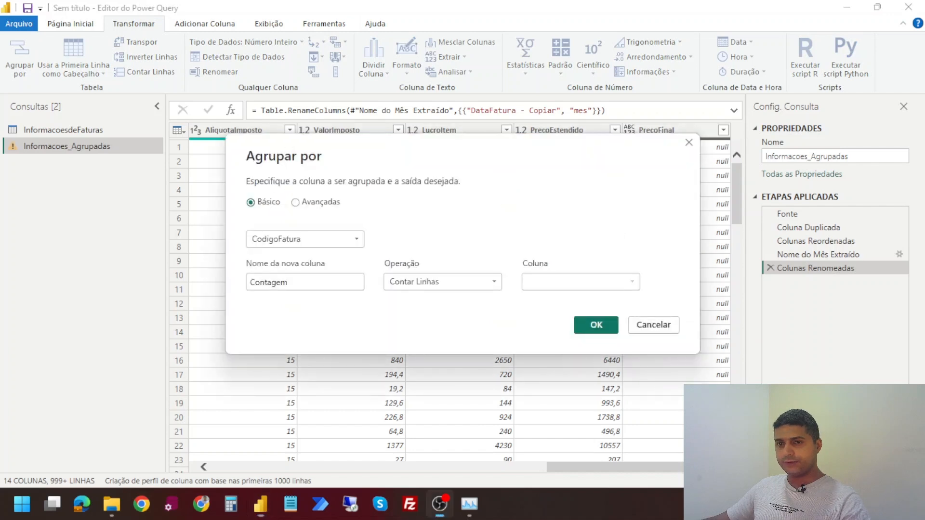
pyautogui.click(320, 237)
pyautogui.click(320, 239)
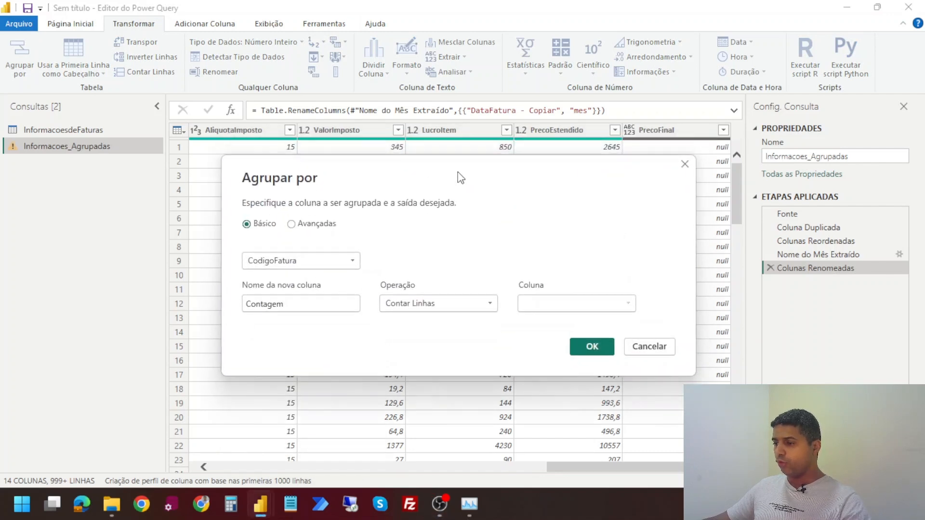
pyautogui.click(331, 264)
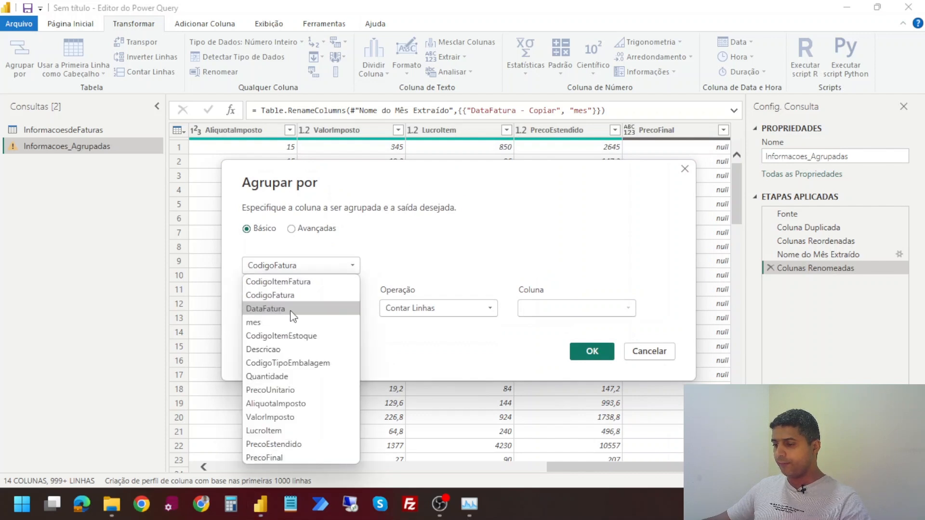
pyautogui.click(272, 322)
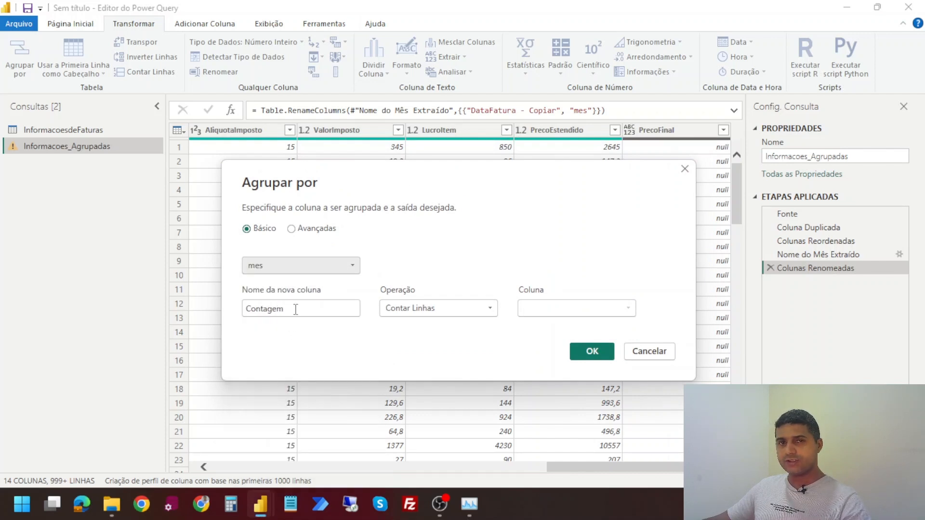
# Name the new column Soma, make it sum the PrecoEstendido column, apply the grouping, and inspect January's total
pyautogui.doubleClick(295, 308)
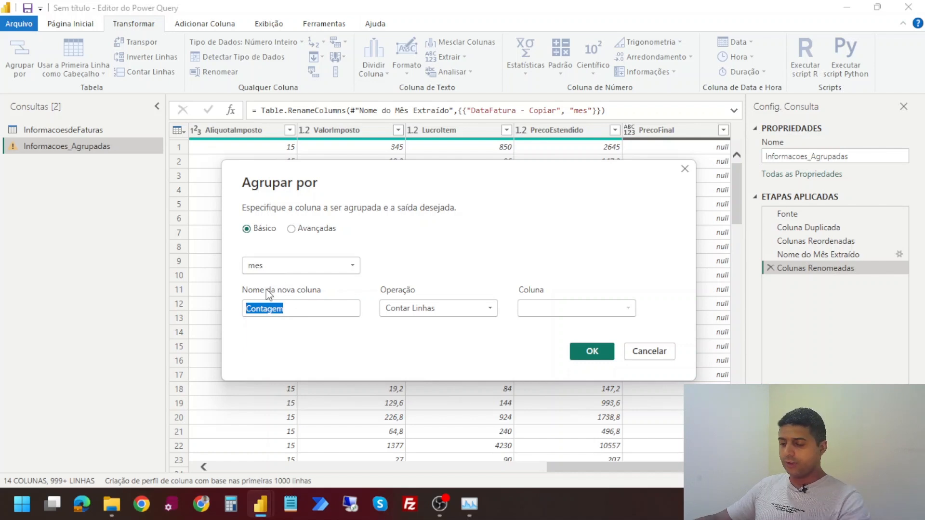
pyautogui.write('Soma')
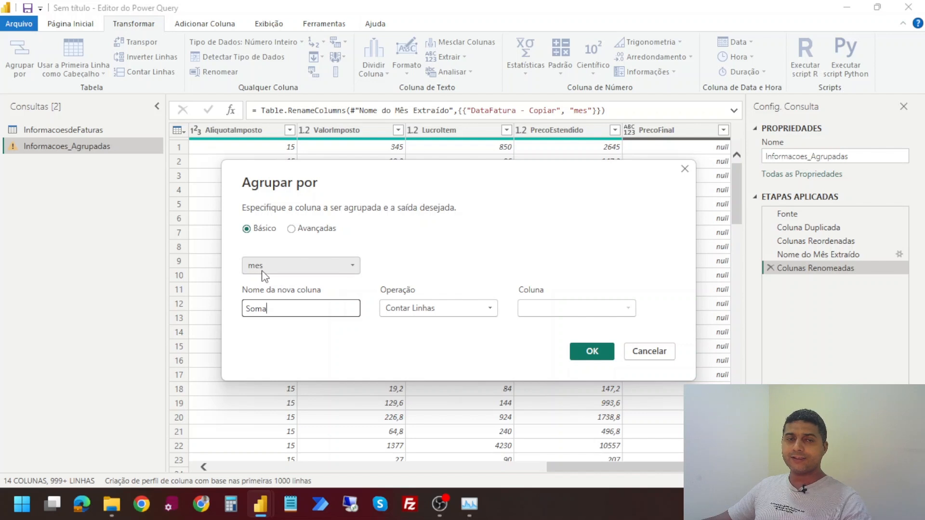
pyautogui.click(431, 306)
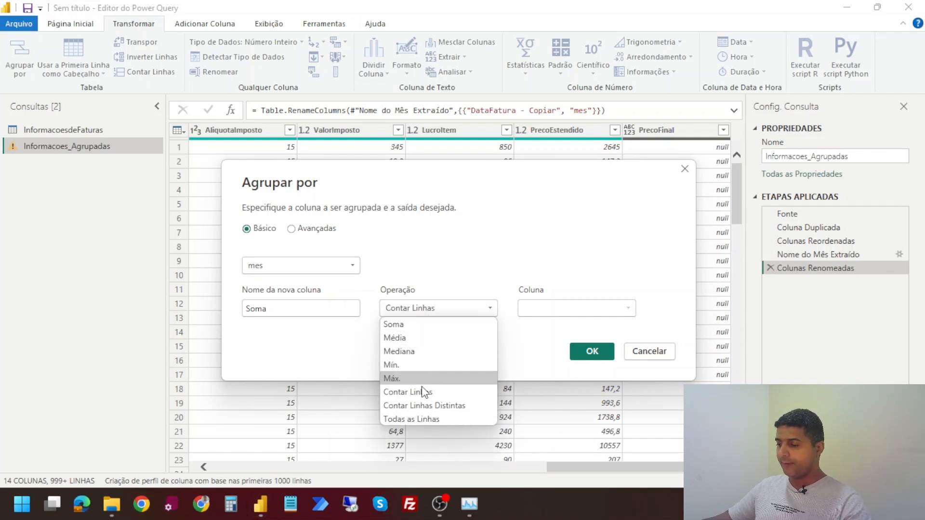
pyautogui.click(393, 325)
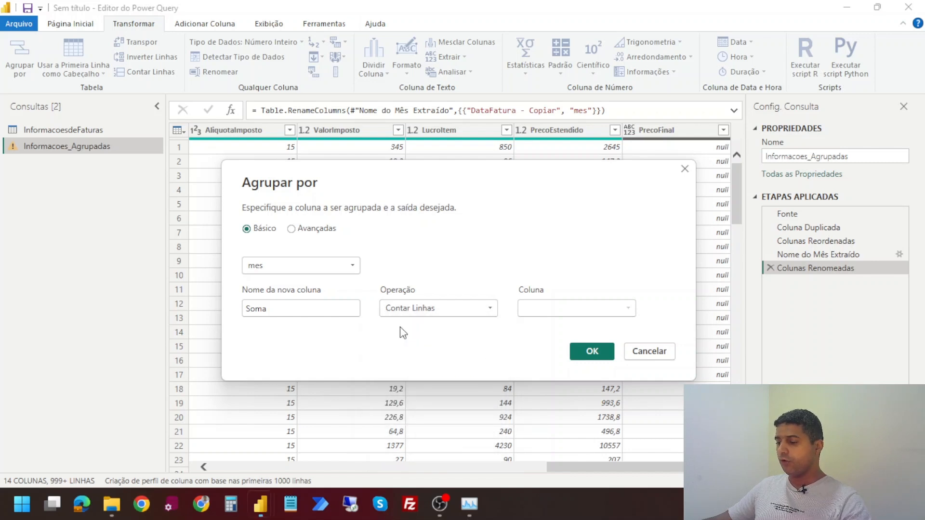
pyautogui.click(583, 309)
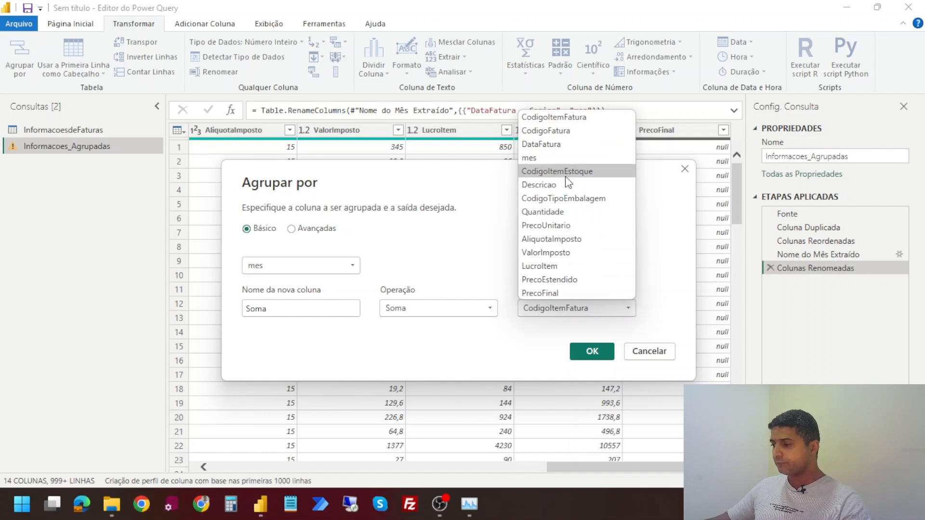
pyautogui.click(551, 280)
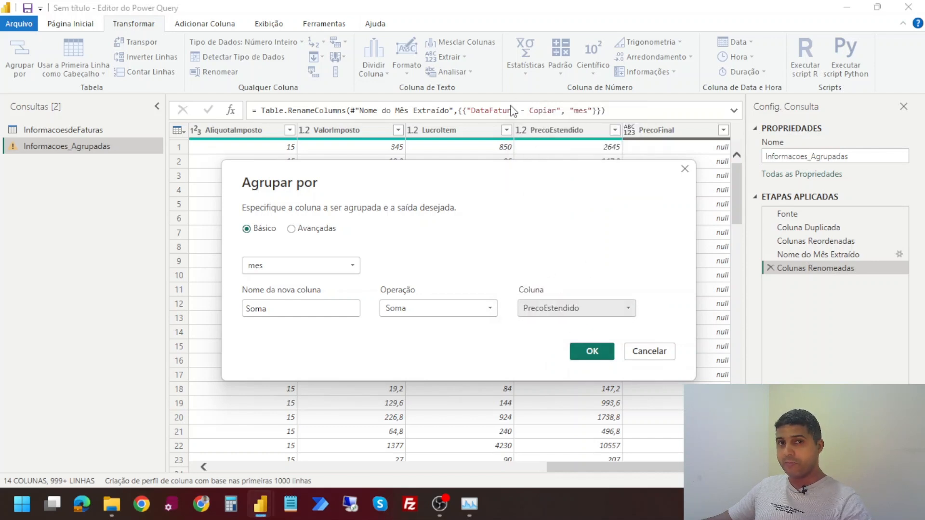
pyautogui.click(592, 351)
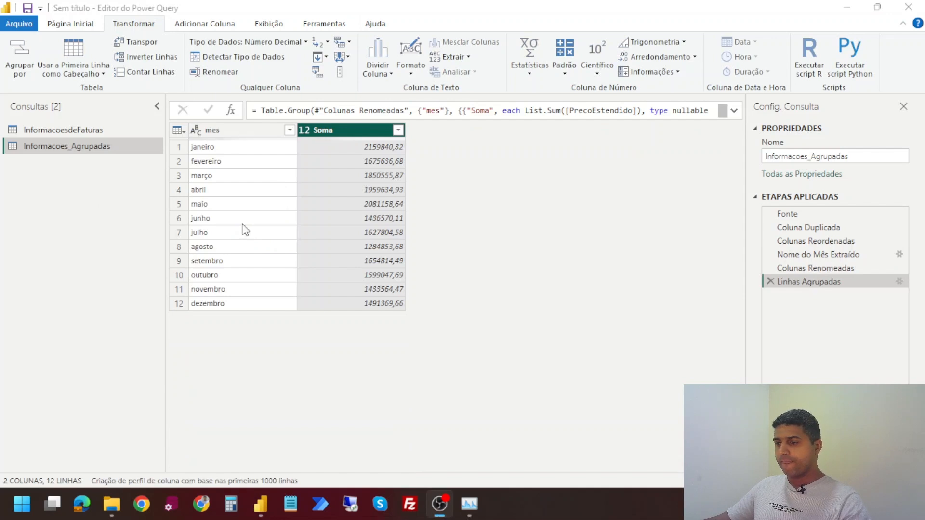
pyautogui.click(222, 149)
pyautogui.click(325, 151)
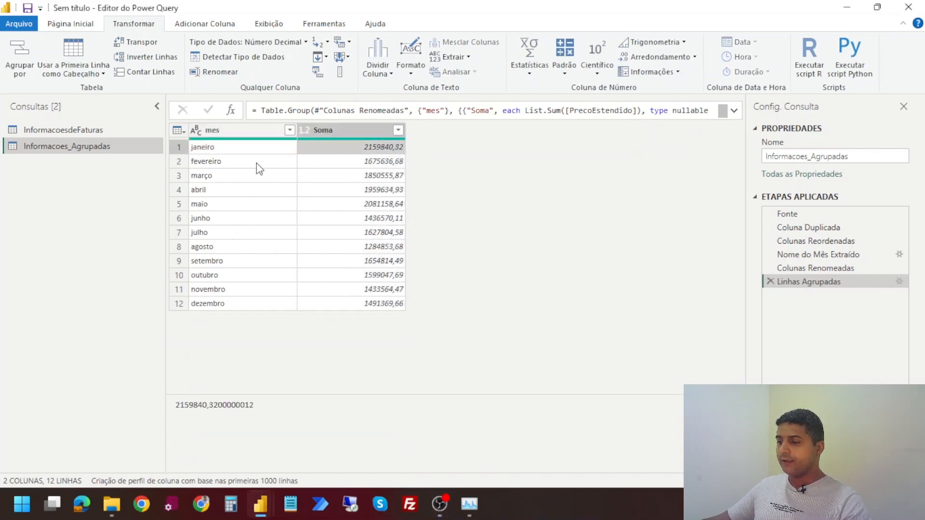
# Examine the month names and their Soma totals in the grouped Informacoes_Agrupadas table, from janeiro through dezembro
pyautogui.click(256, 162)
pyautogui.click(327, 167)
pyautogui.click(257, 181)
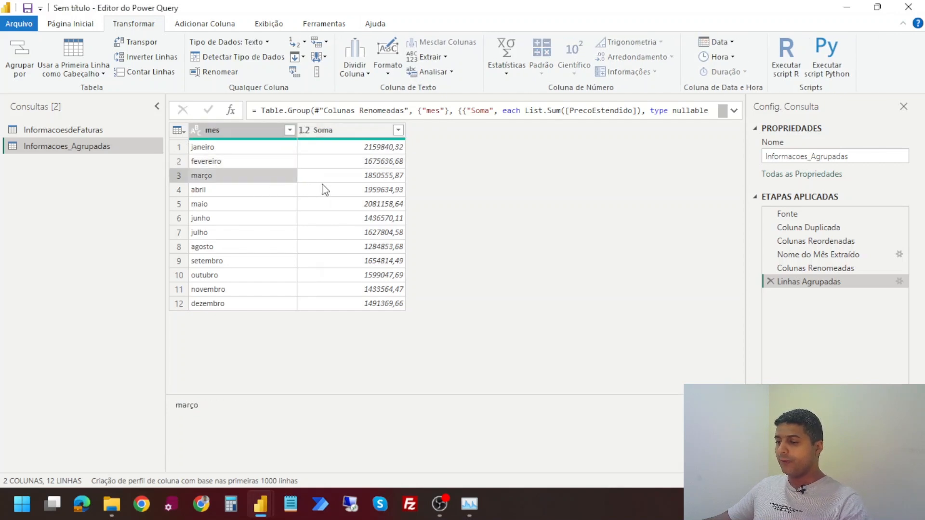
pyautogui.click(322, 185)
pyautogui.click(251, 202)
pyautogui.click(311, 209)
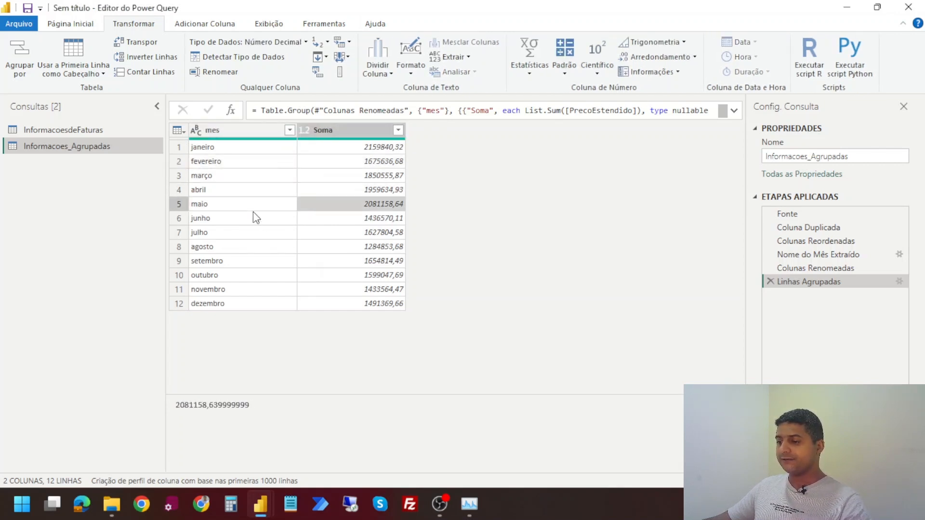
pyautogui.click(230, 149)
pyautogui.click(222, 303)
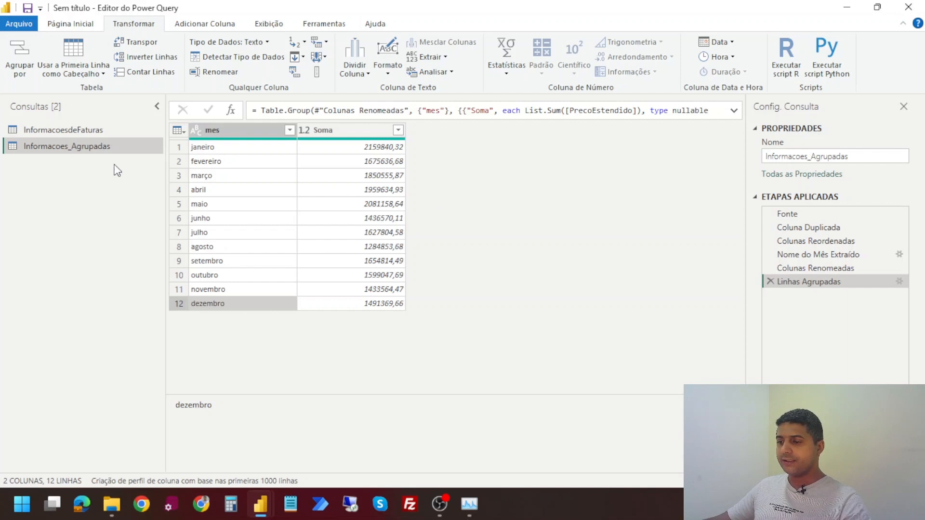
# Compare the original InformacoesdeFaturas query with the grouped Informacoes_Agrupadas query, ending on the original invoice data
pyautogui.click(83, 131)
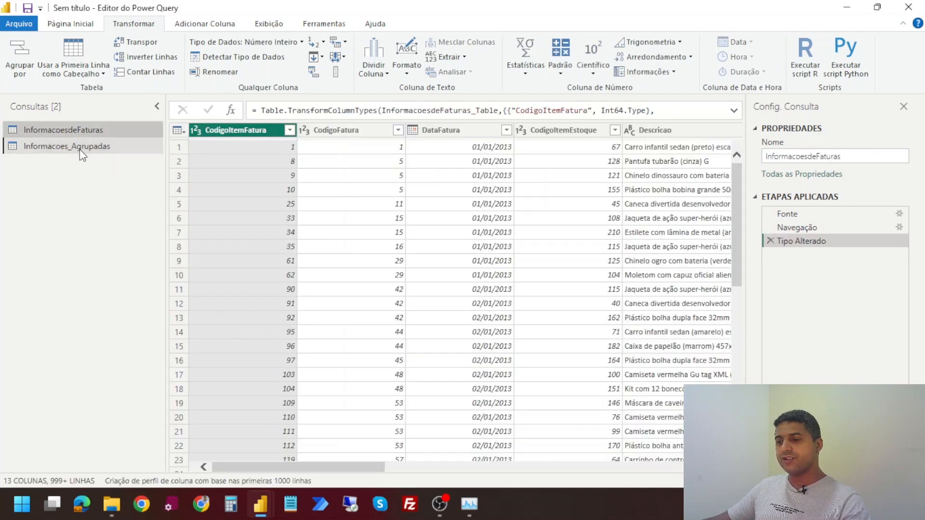
pyautogui.click(83, 153)
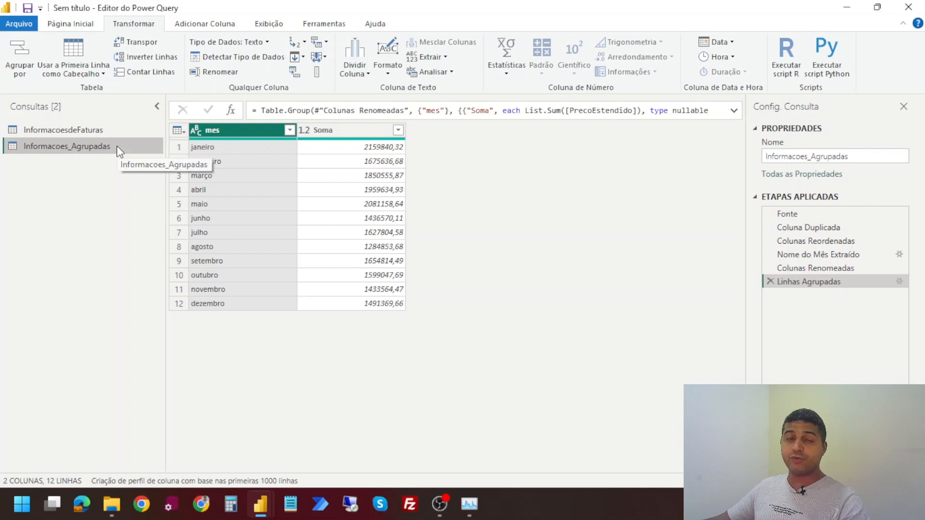
pyautogui.click(86, 131)
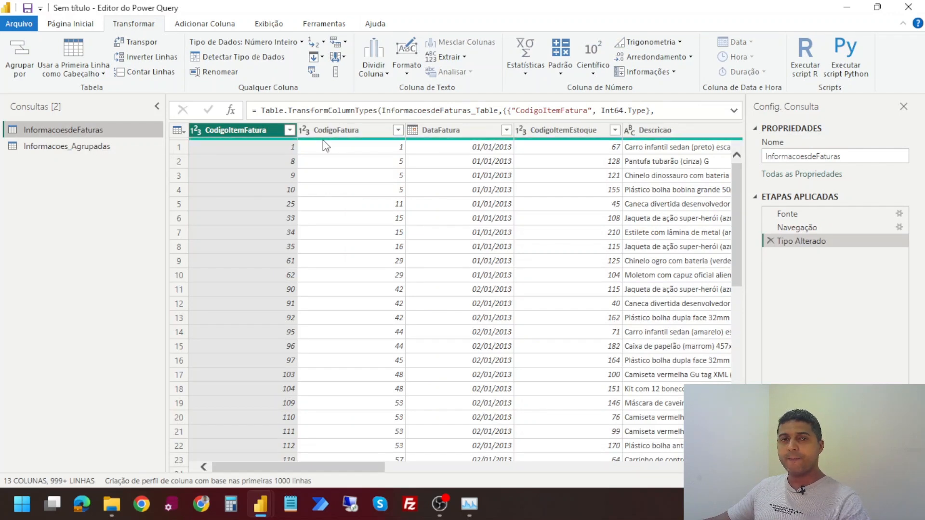
pyautogui.moveTo(326, 145)
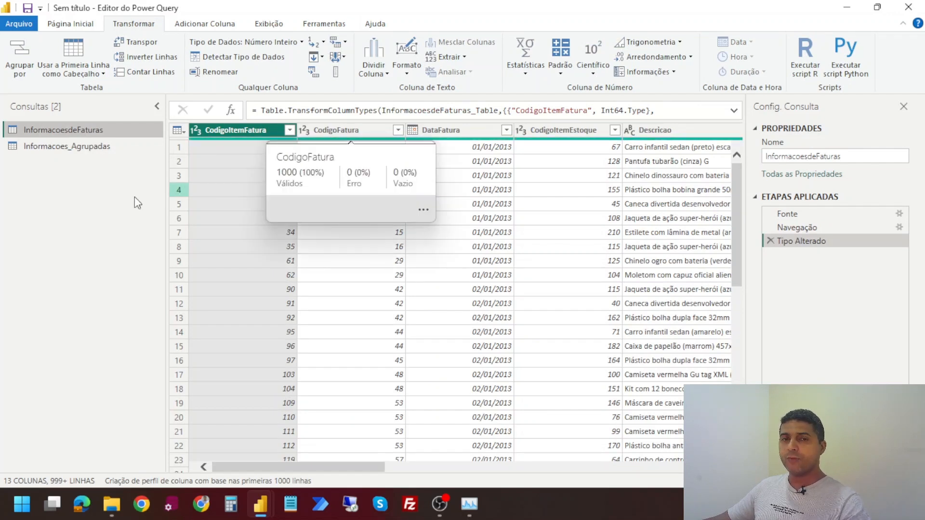